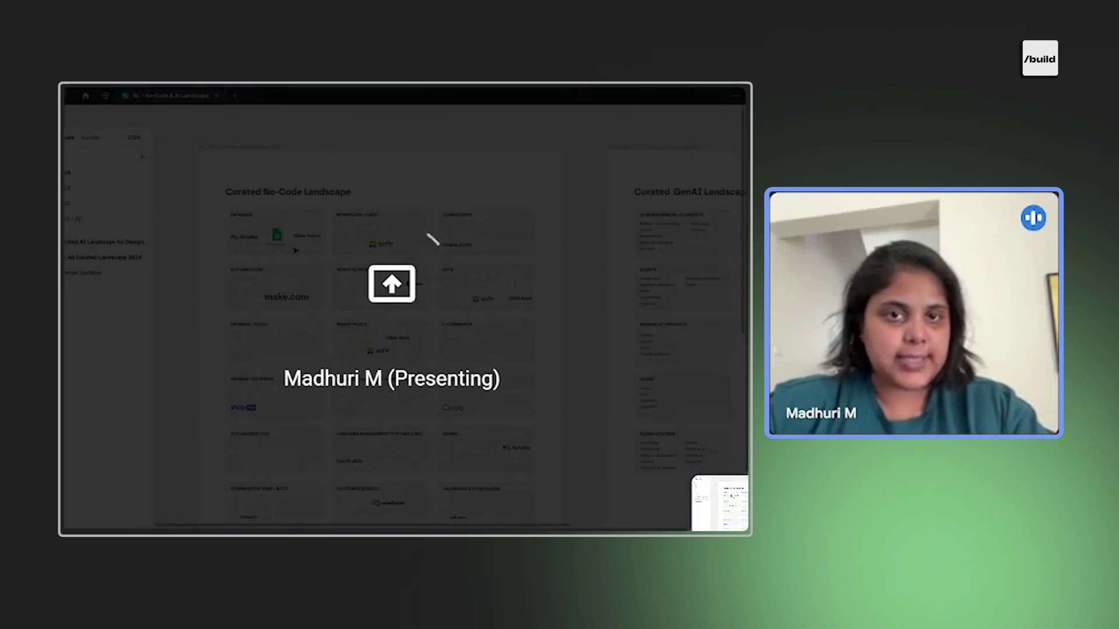
Zoom the Figma canvas onto the Website: Front End card and advance to the timeline slide.
scroll(487, 142, up, 5)
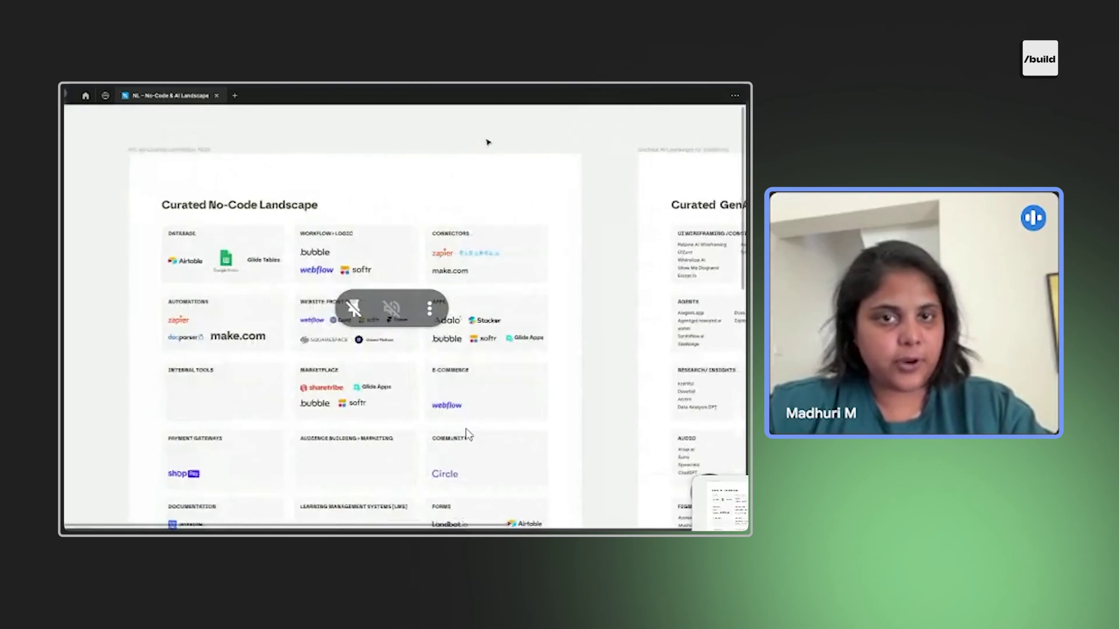
scroll(488, 142, right, 2)
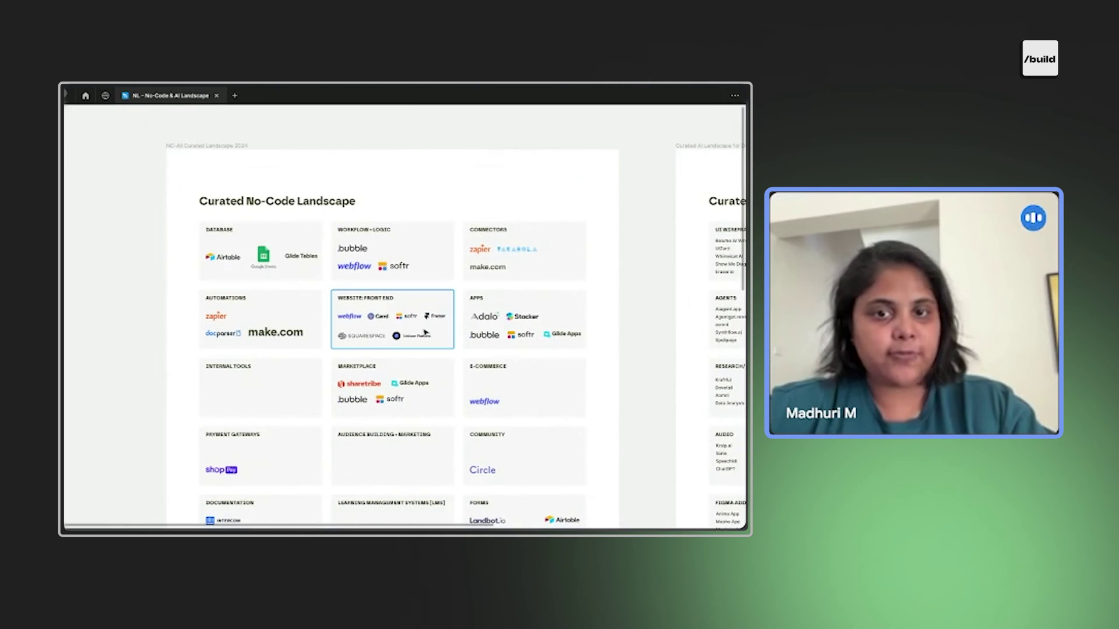
scroll(426, 330, up, 6)
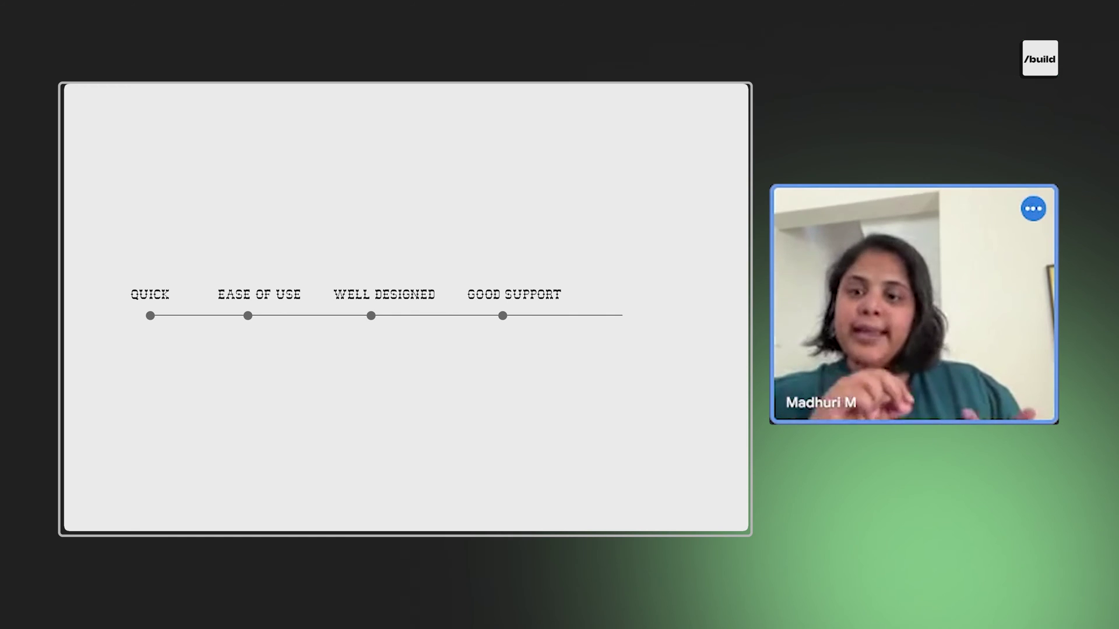
Leave the timeline slide and return to the Curated No-Code Landscape board.
key(alt+Tab)
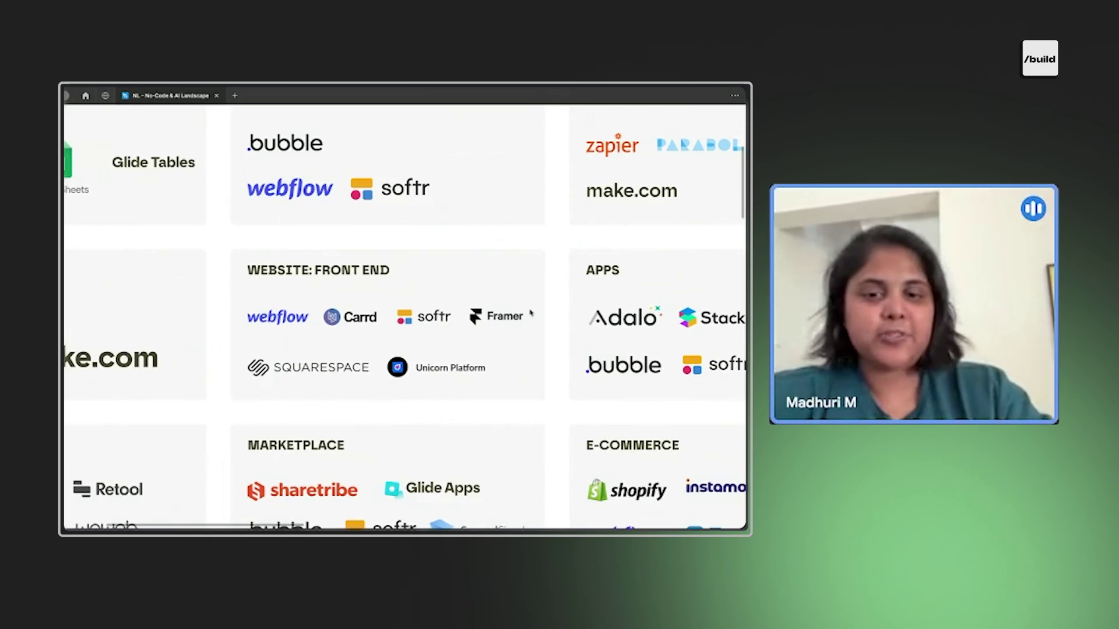
Zoom out to browse the whole landscape grid, then switch to carrd.co in Safari.
key(ctrl+0)
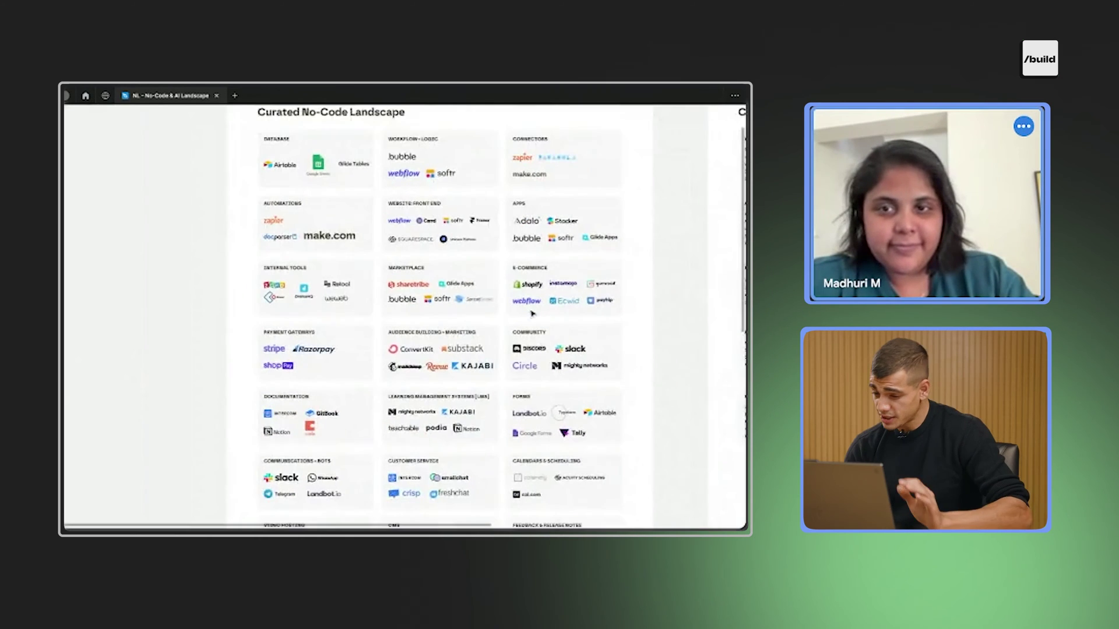
scroll(531, 314, down, 5)
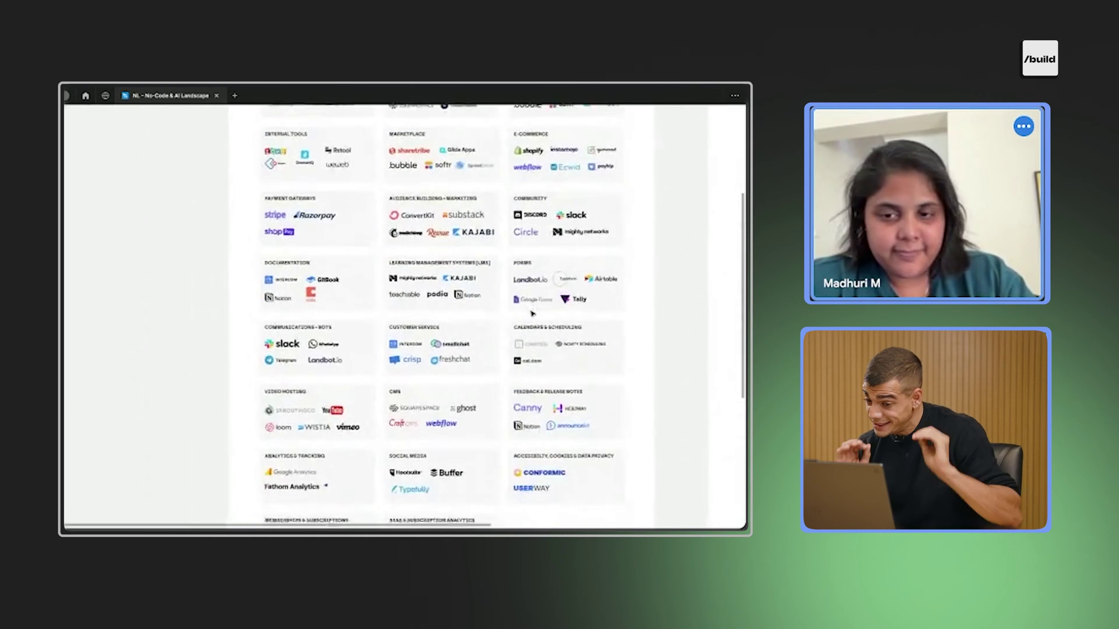
scroll(532, 314, down, 2)
scroll(531, 318, up, 10)
key(ctrl+plus)
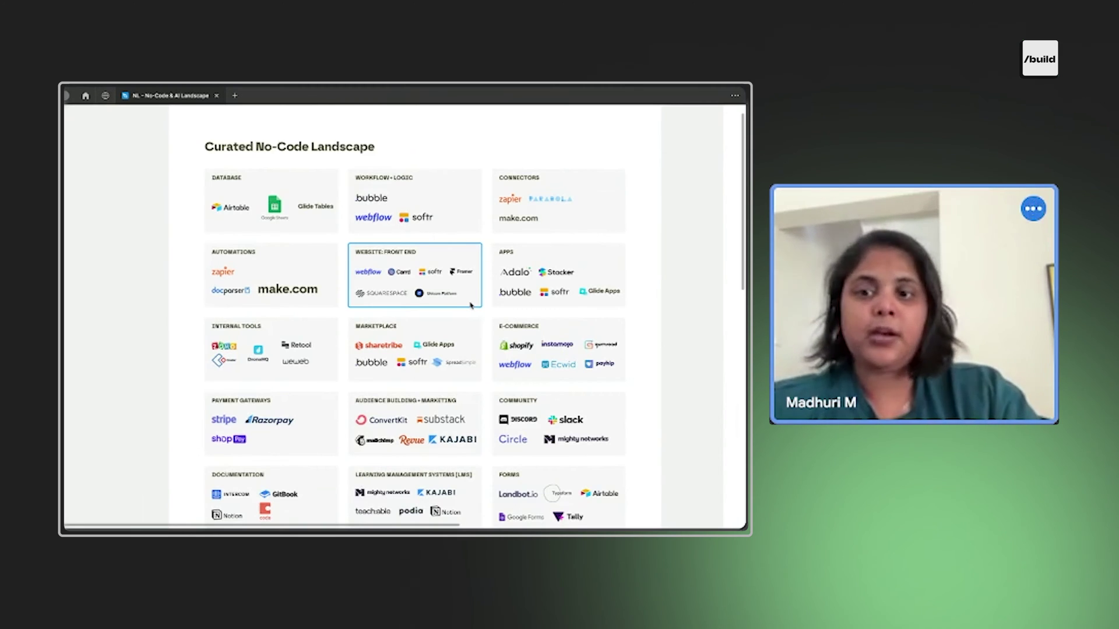
key(super+Tab)
Open Carrd's Go Pro! pricing page from the main menu and scroll the plans.
click(730, 145)
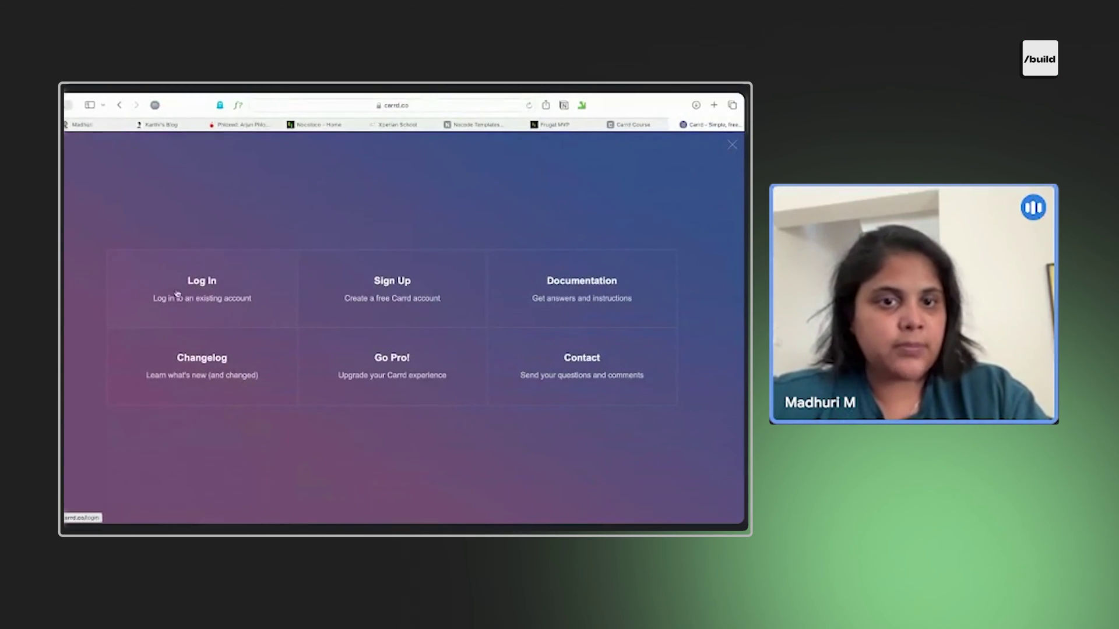
click(426, 379)
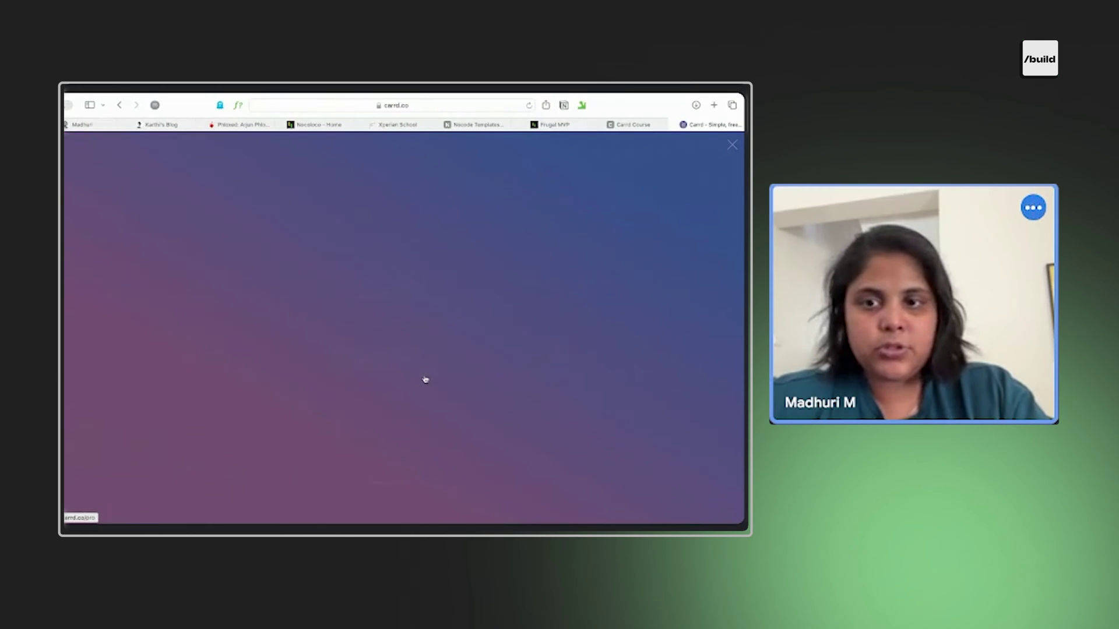
scroll(576, 302, down, 10)
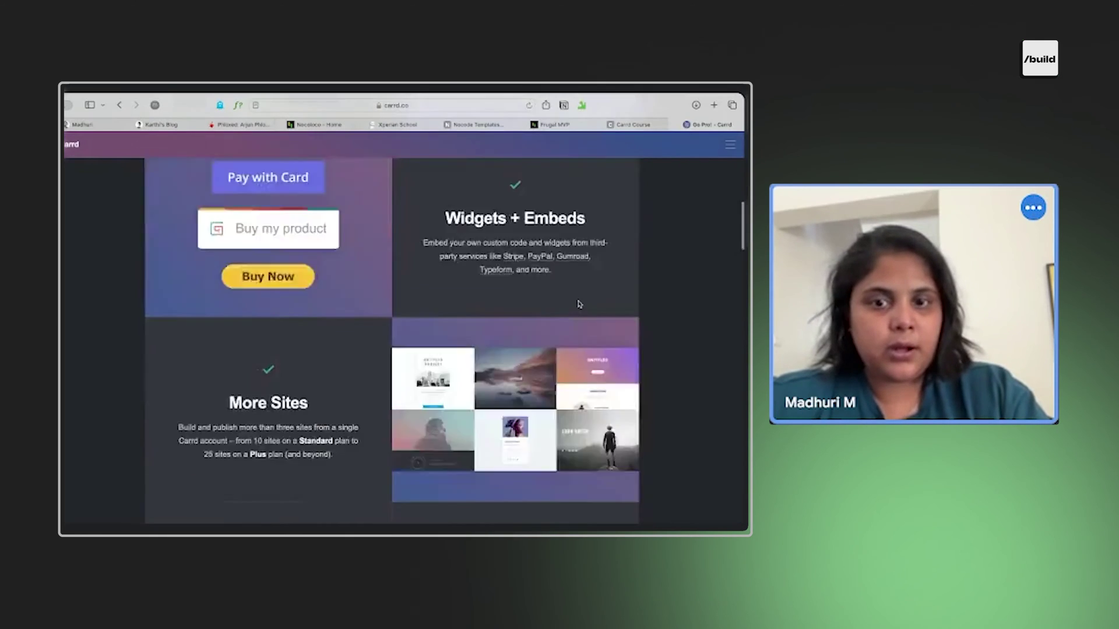
scroll(578, 304, down, 5)
scroll(577, 313, up, 3)
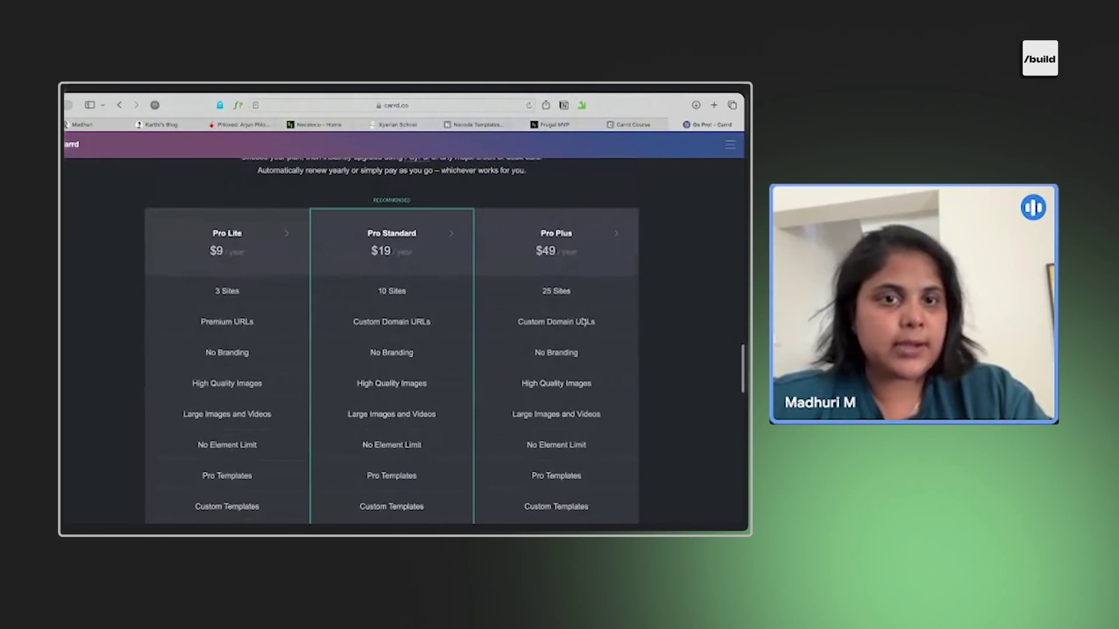
Review the Pro plan features, then switch to the Carrd Course tab.
mouse_move(225, 291)
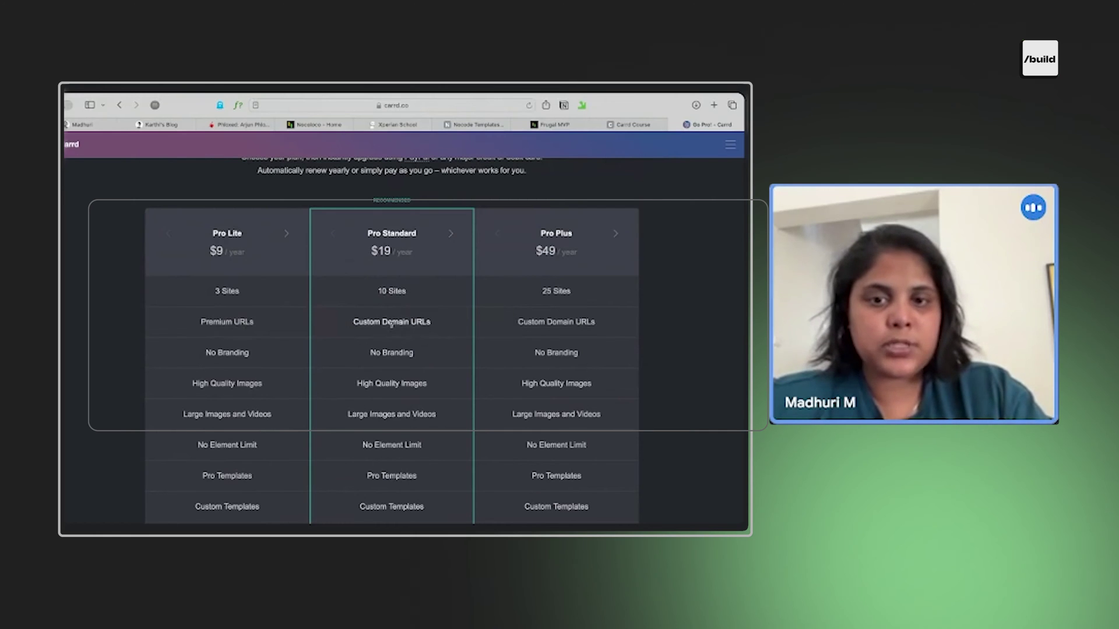
mouse_move(392, 325)
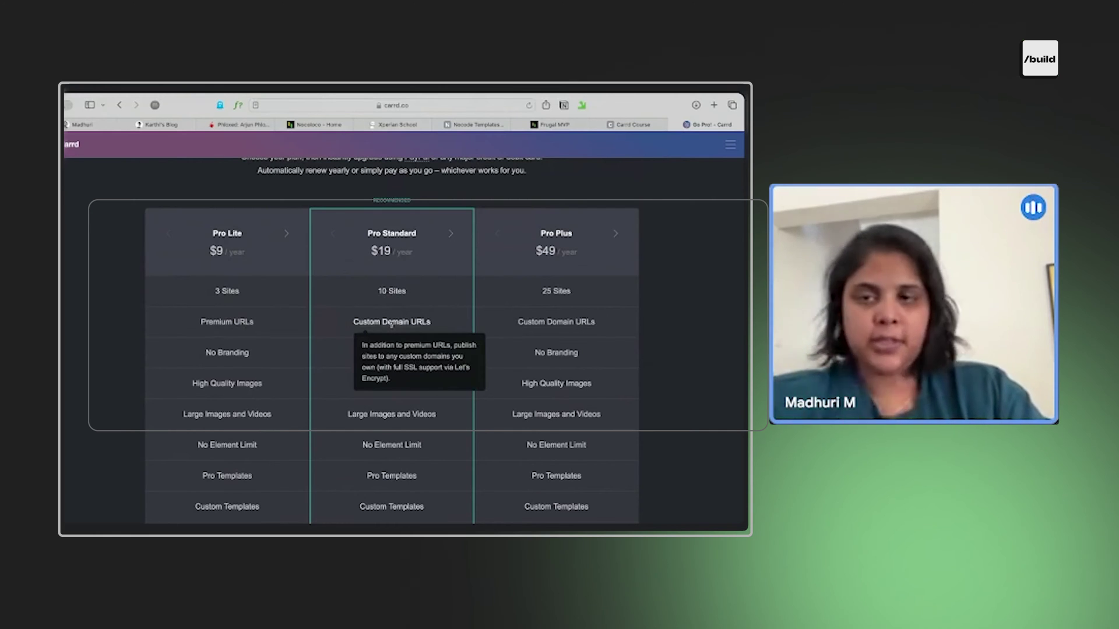
mouse_move(393, 293)
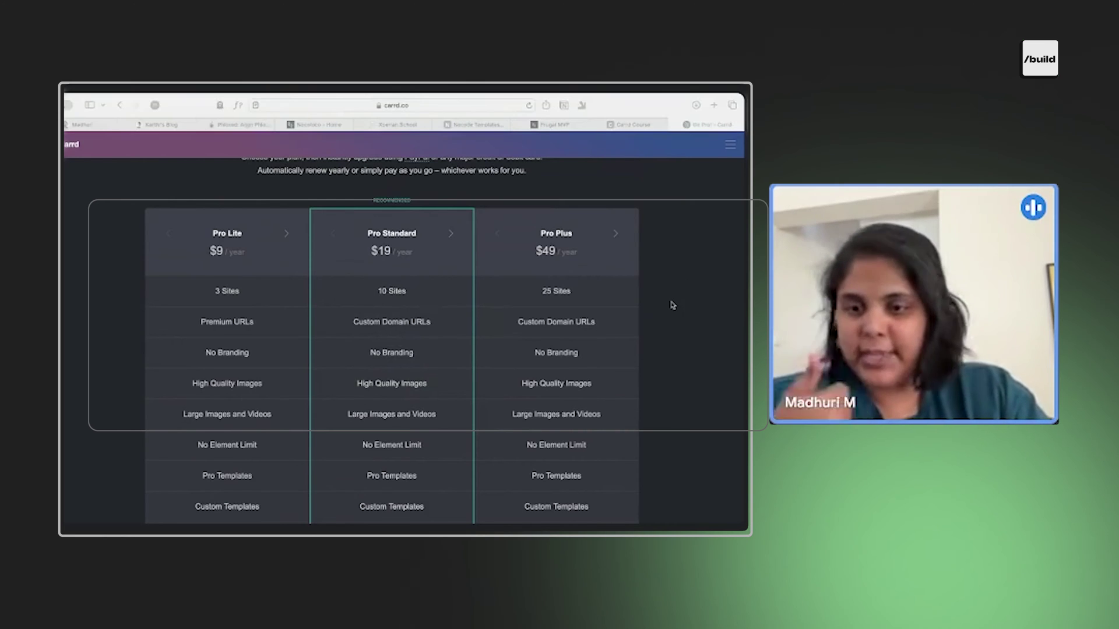
click(635, 125)
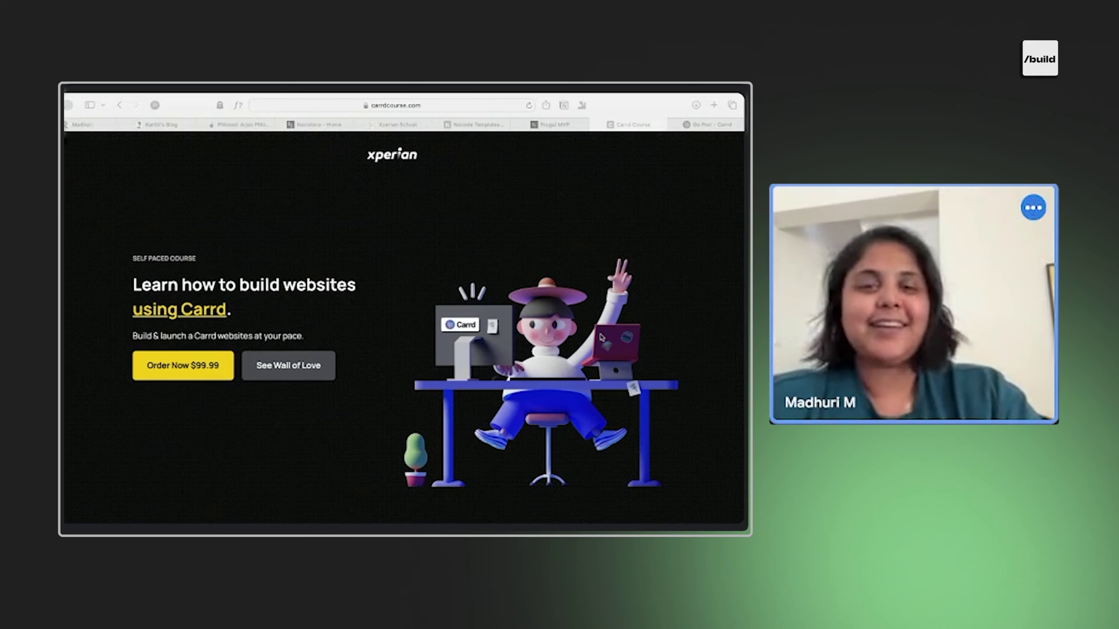
scroll(599, 326, down, 10)
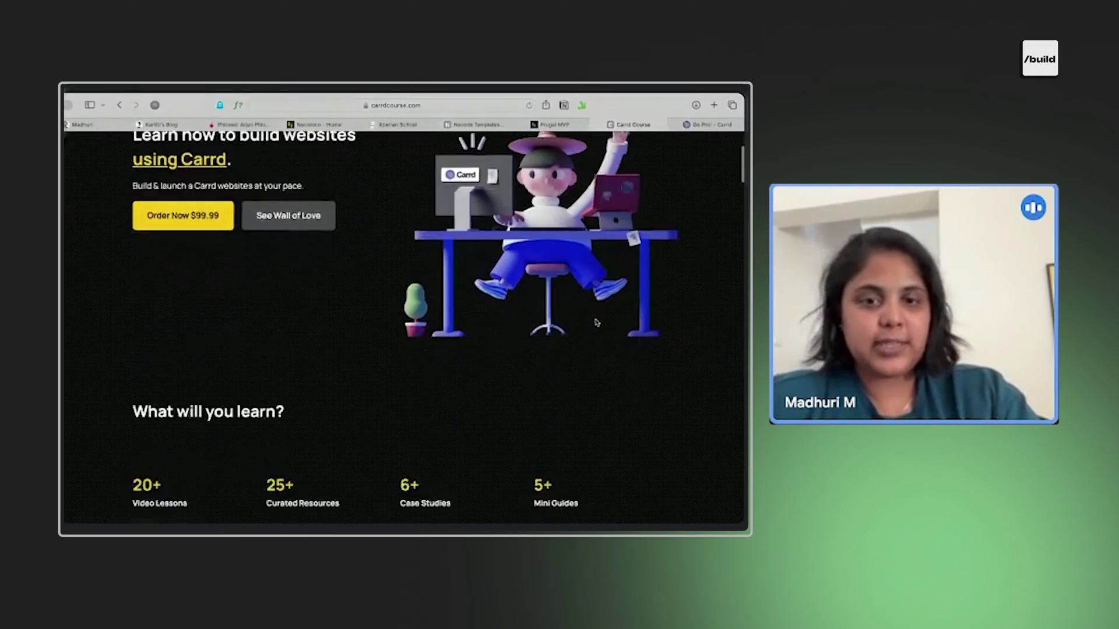
scroll(596, 322, down, 12)
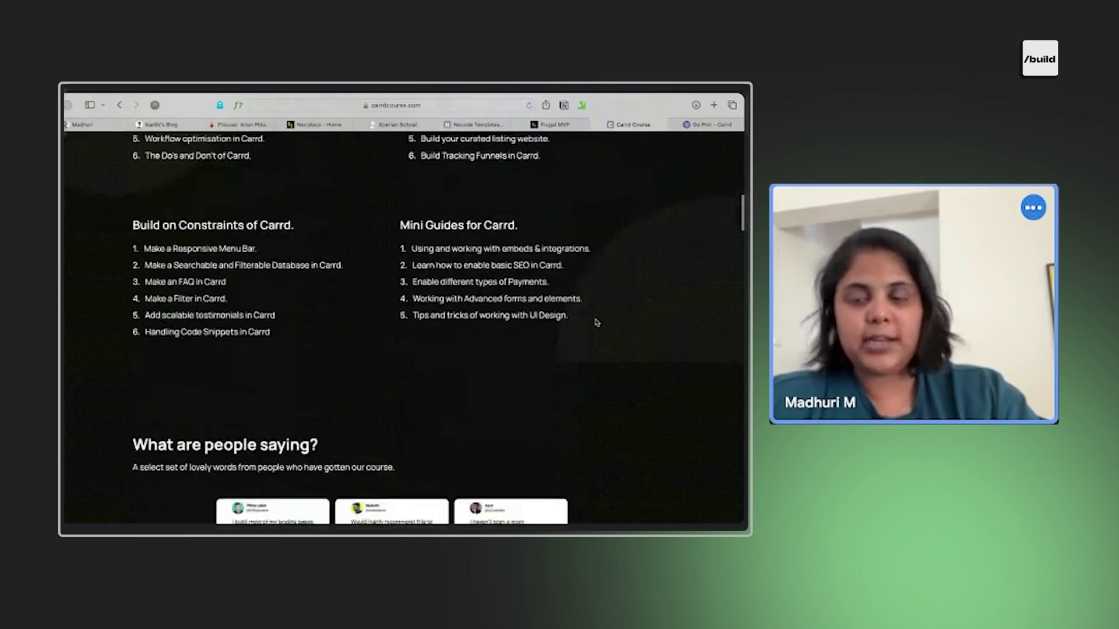
scroll(596, 322, down, 5)
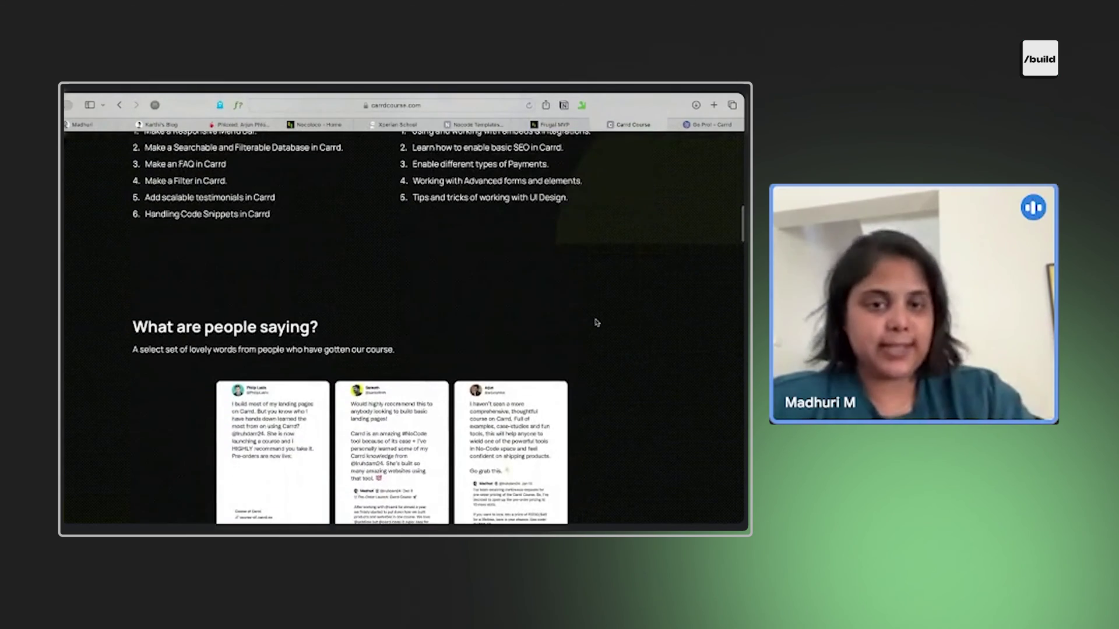
scroll(596, 322, down, 6)
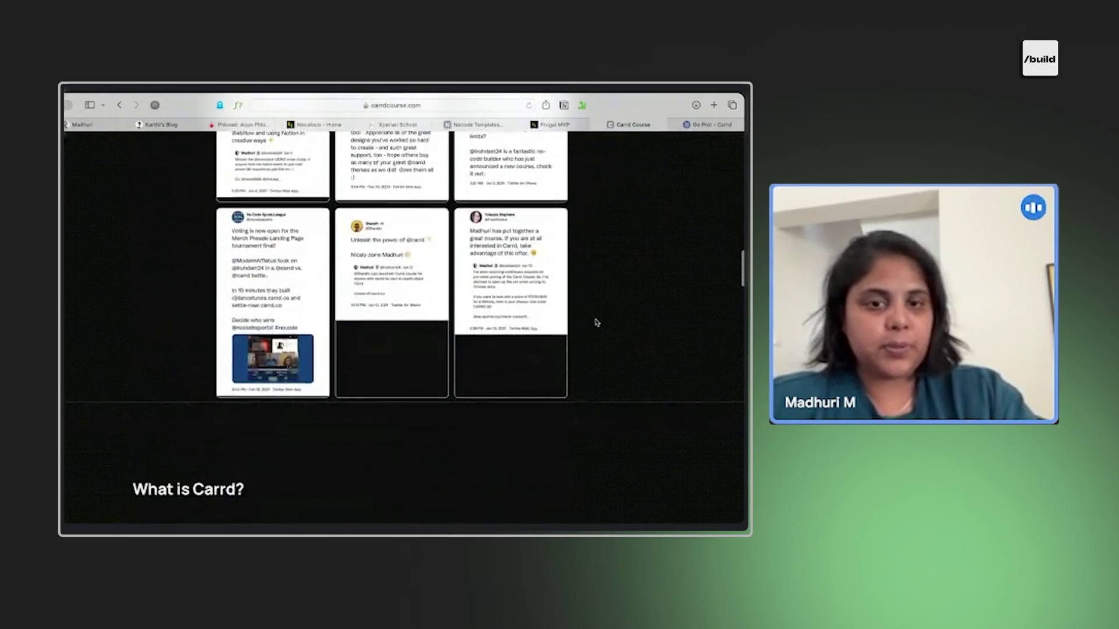
scroll(473, 335, down, 6)
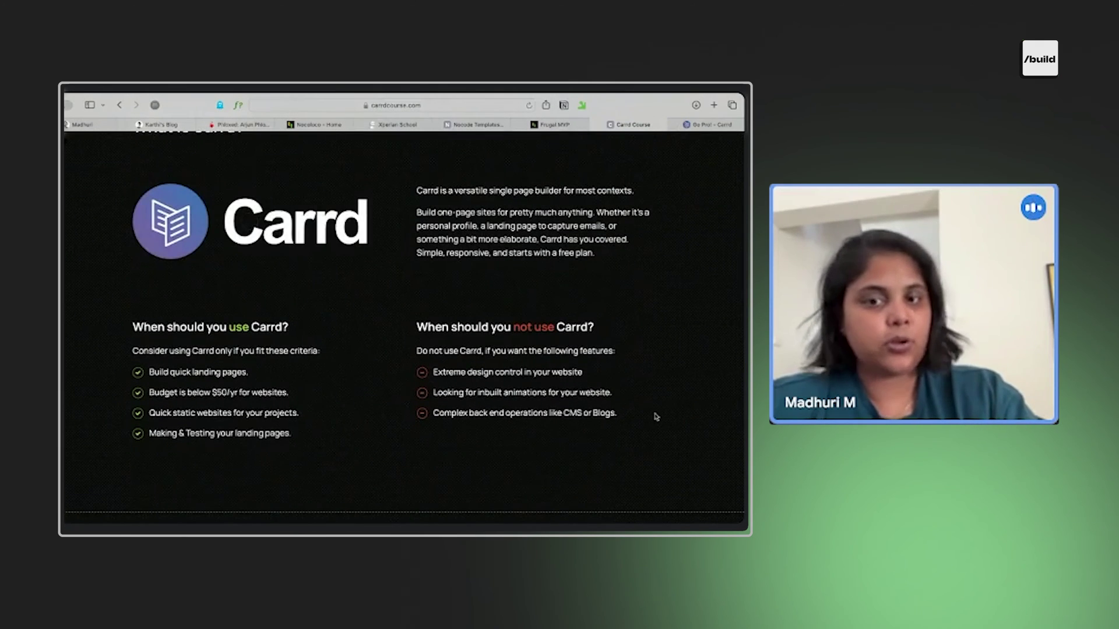
scroll(655, 416, down, 4)
scroll(655, 416, down, 4)
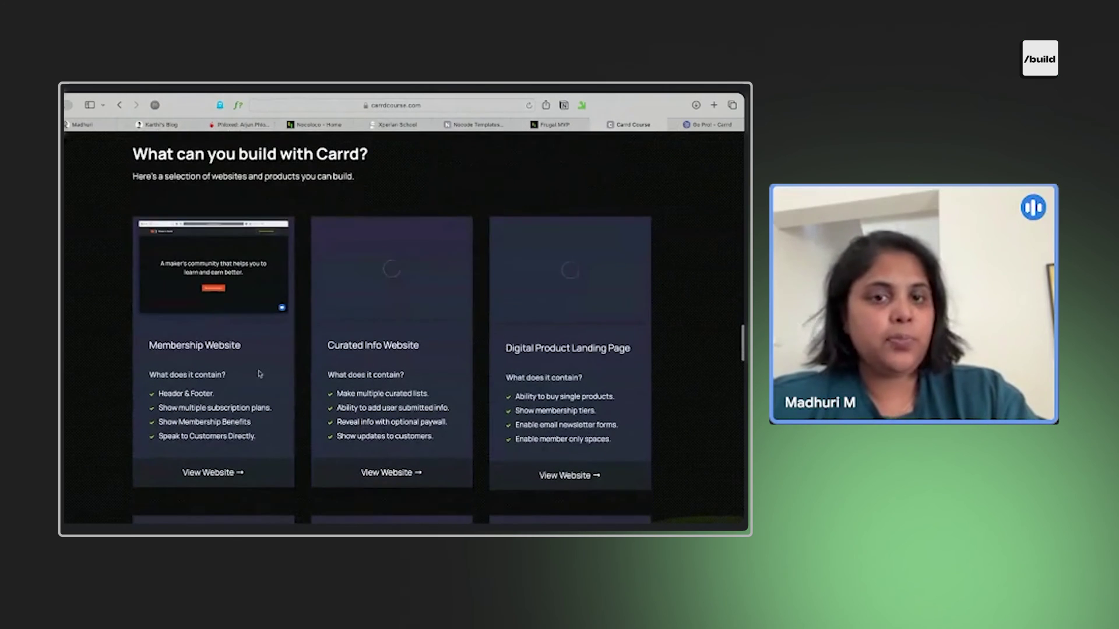
scroll(371, 334, down, 1)
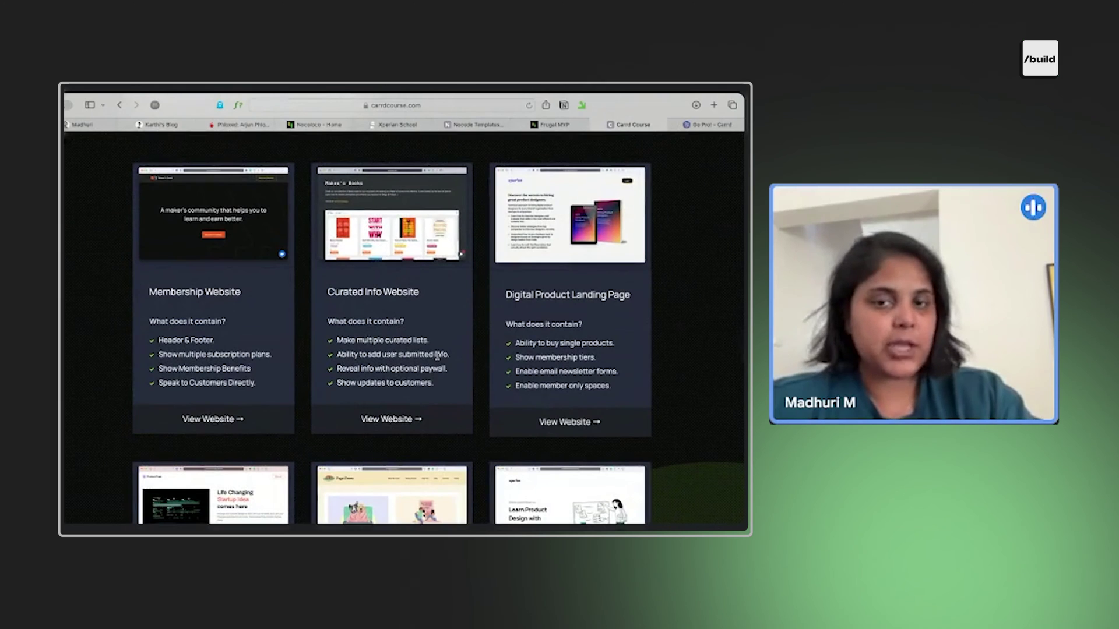
scroll(689, 351, down, 1)
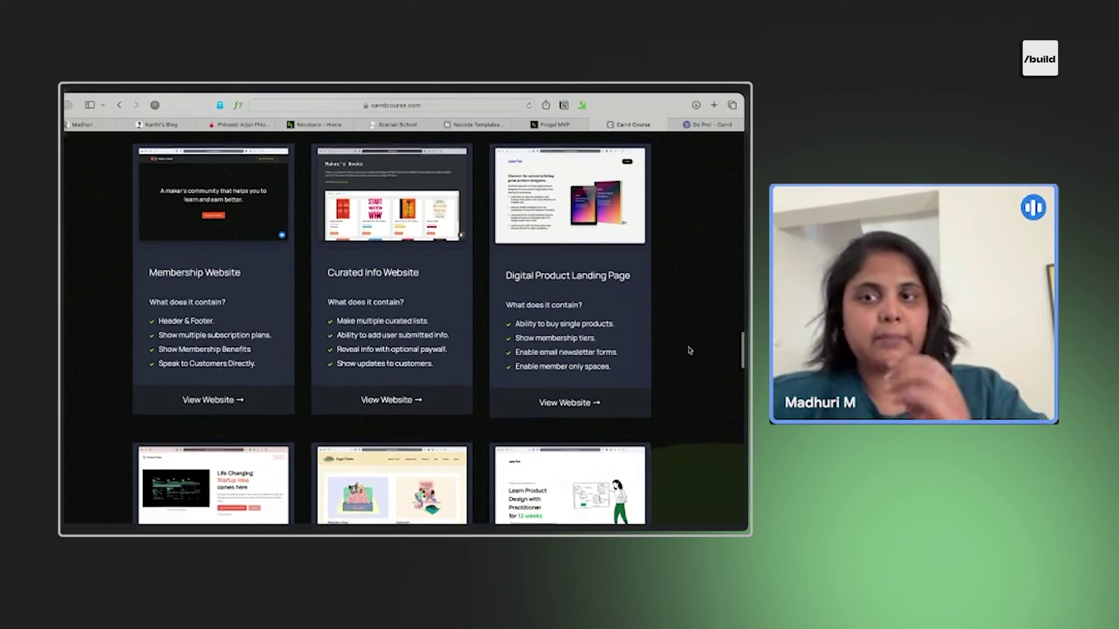
scroll(689, 351, down, 5)
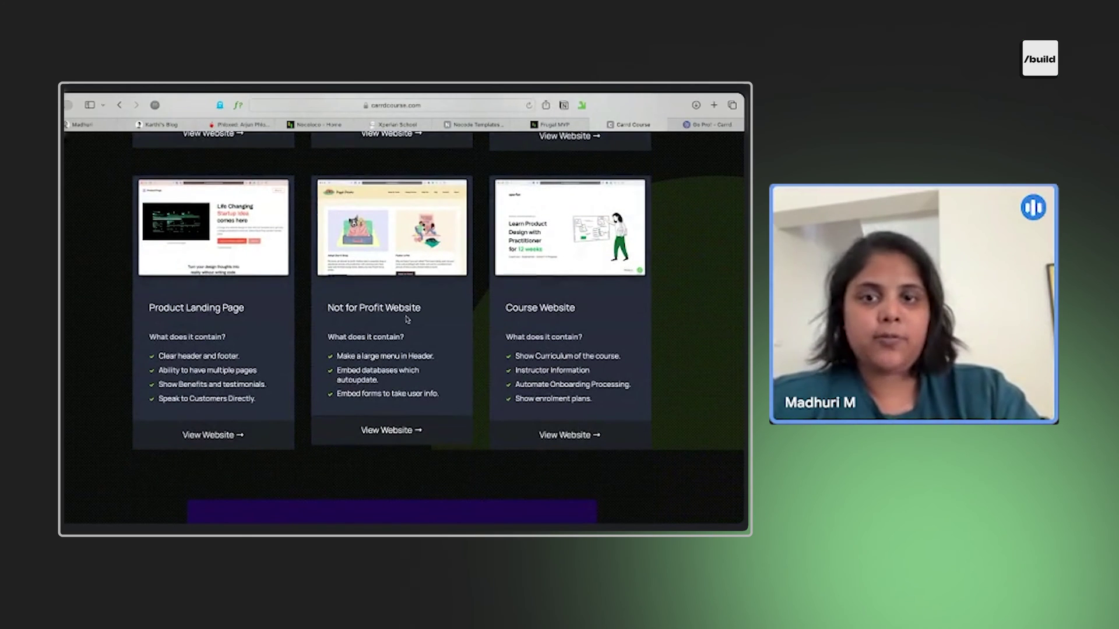
scroll(655, 342, down, 9)
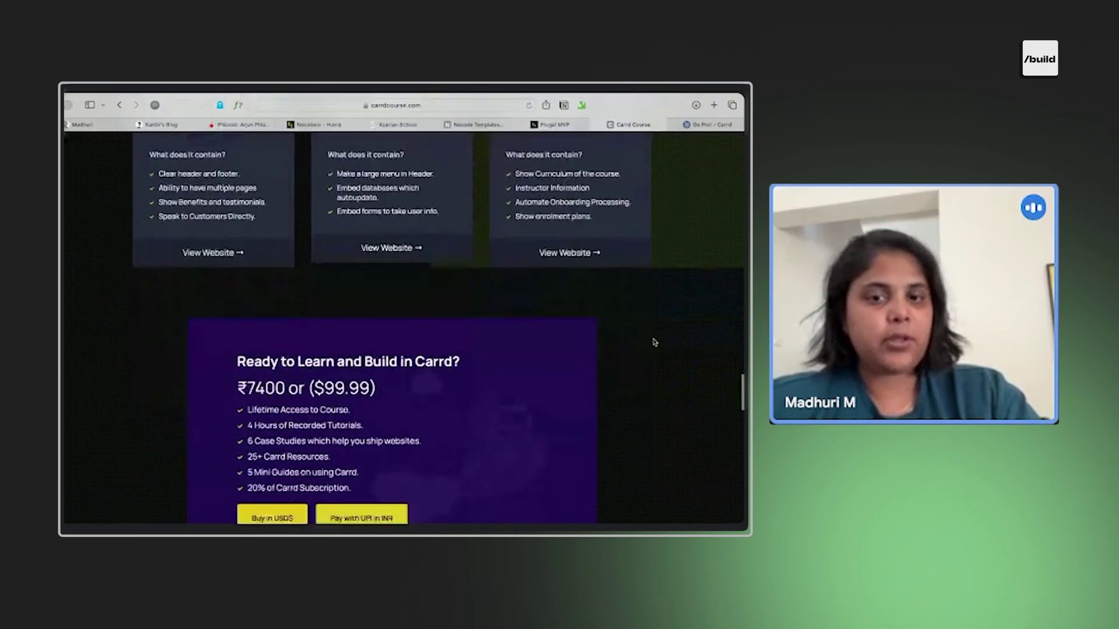
scroll(654, 339, up, 2)
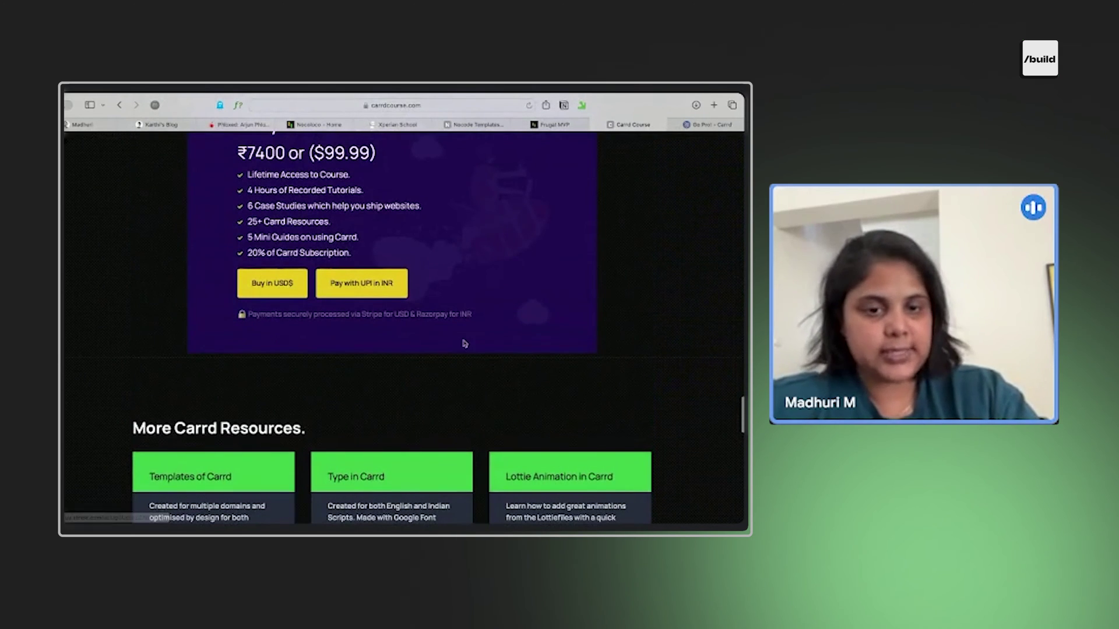
scroll(464, 343, down, 2)
scroll(449, 321, down, 3)
scroll(367, 405, up, 6)
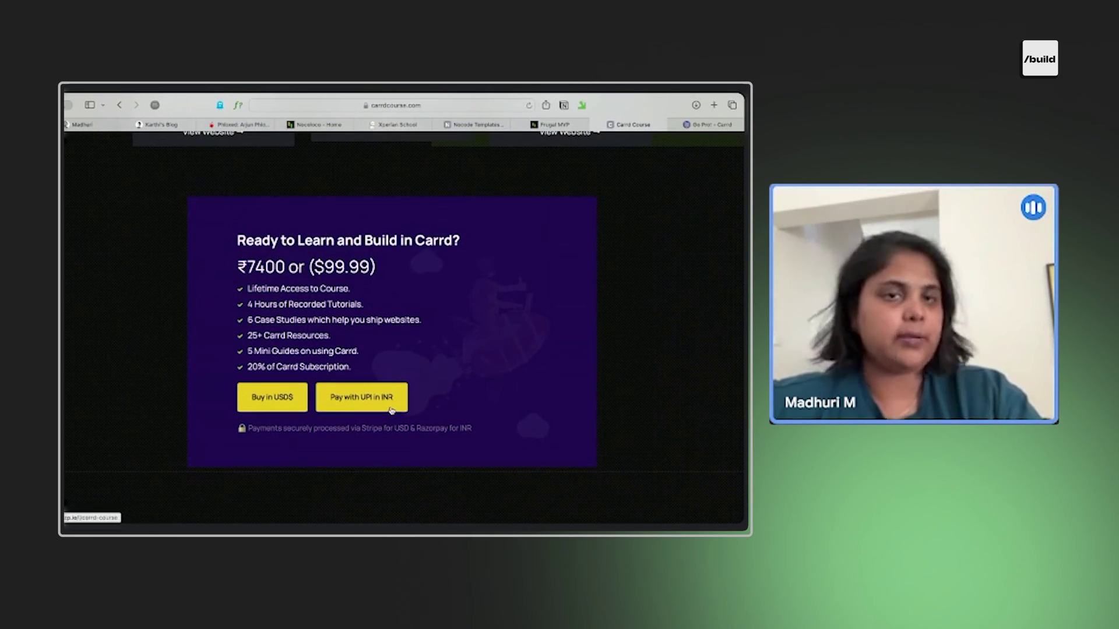
scroll(639, 412, down, 1)
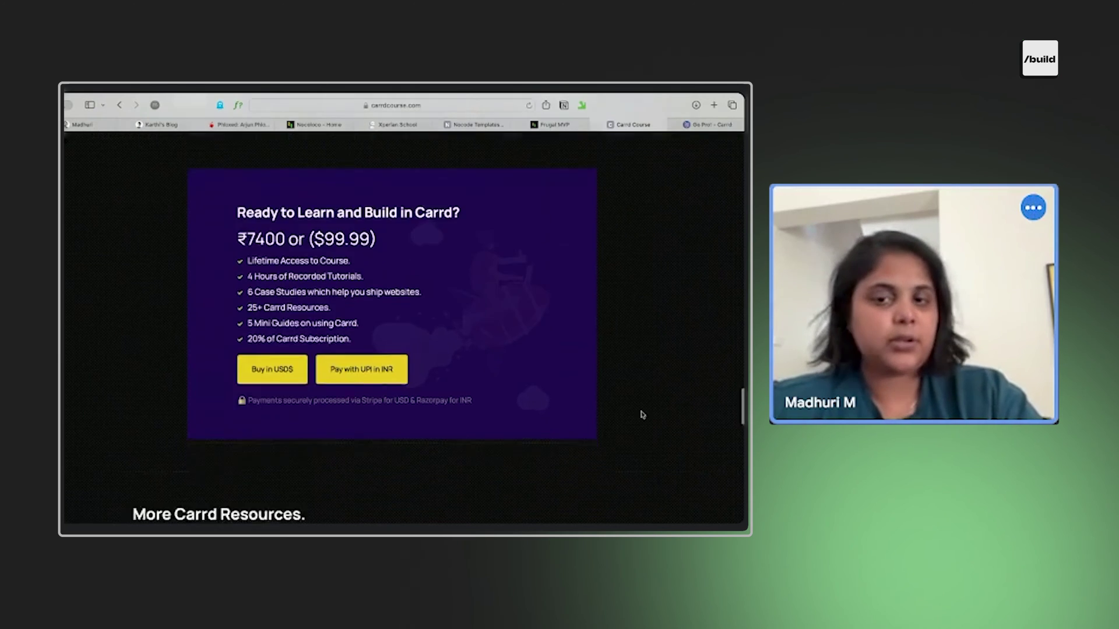
Switch to the Frugal MVP workshop tab in Safari.
key(ctrl+shift+Tab)
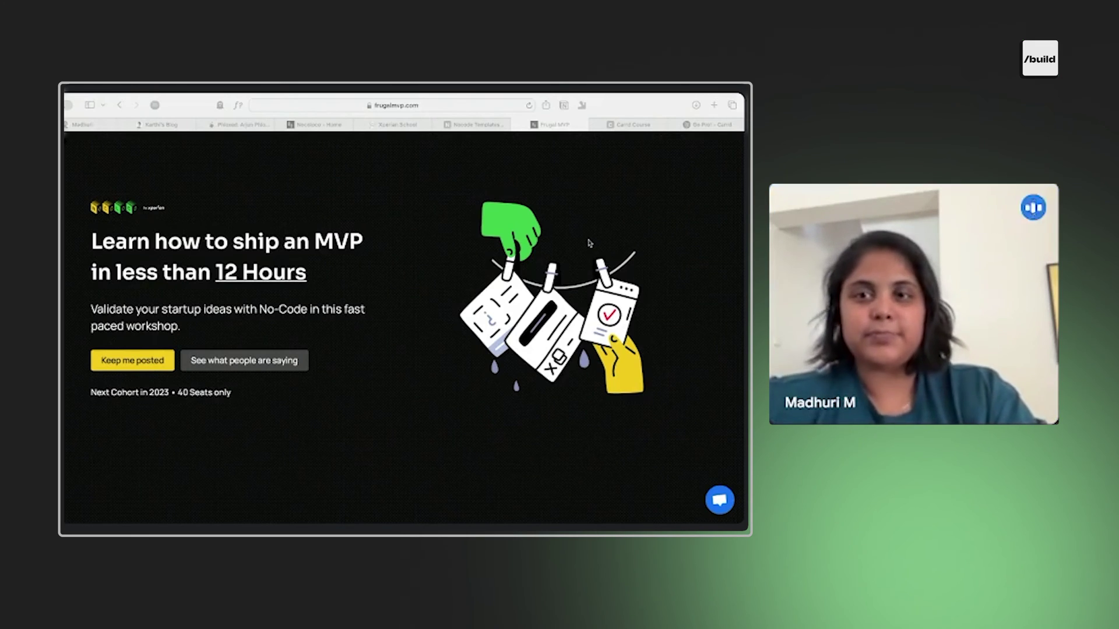
Close the Carrd Pro plans and Carrd Course tabs in Safari.
click(589, 243)
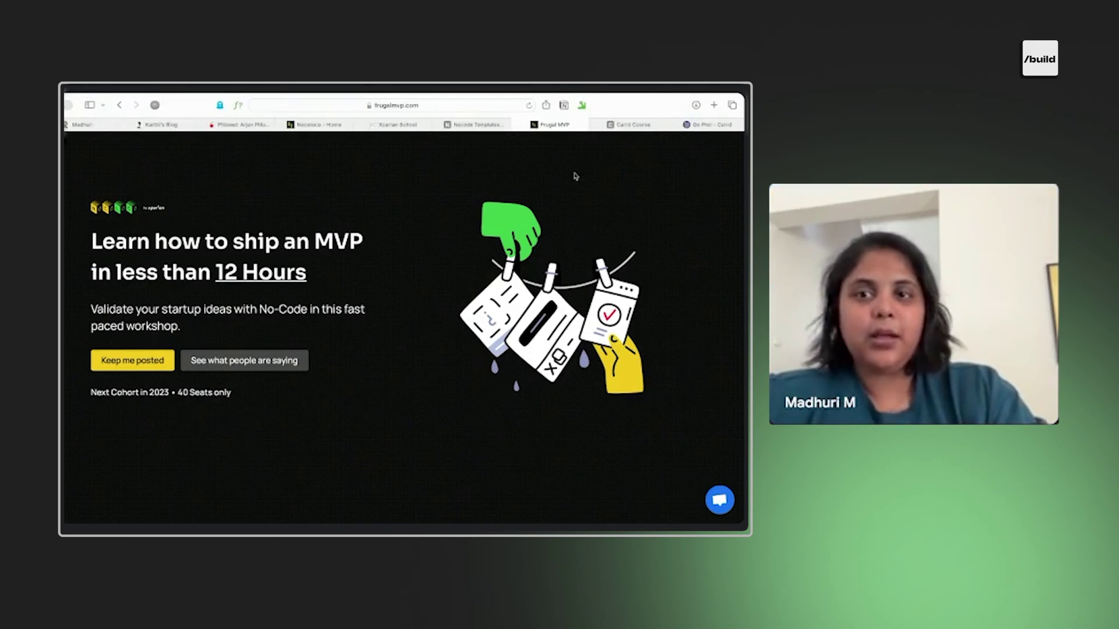
click(675, 125)
click(659, 125)
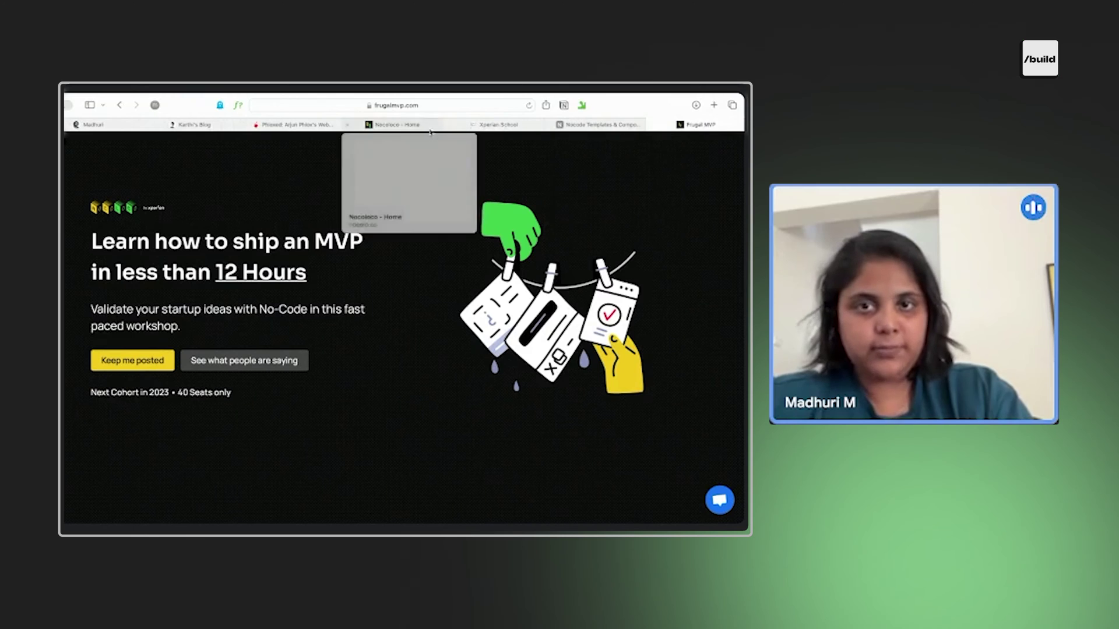
Load softr.io by entering 'soft' in the address bar.
click(451, 106)
text(soft)
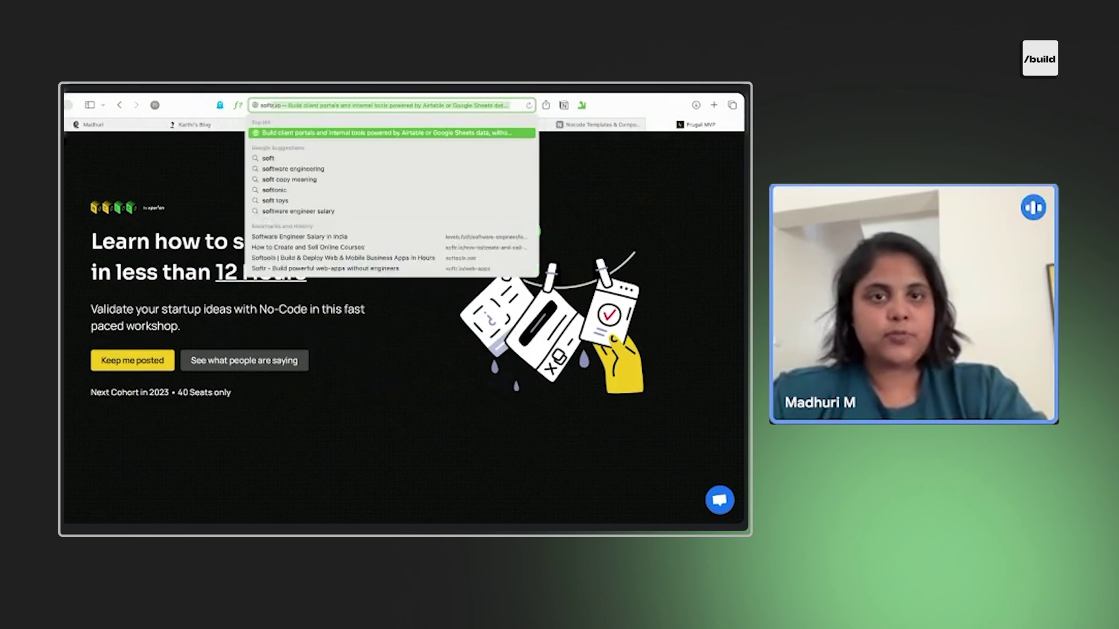
key(Return)
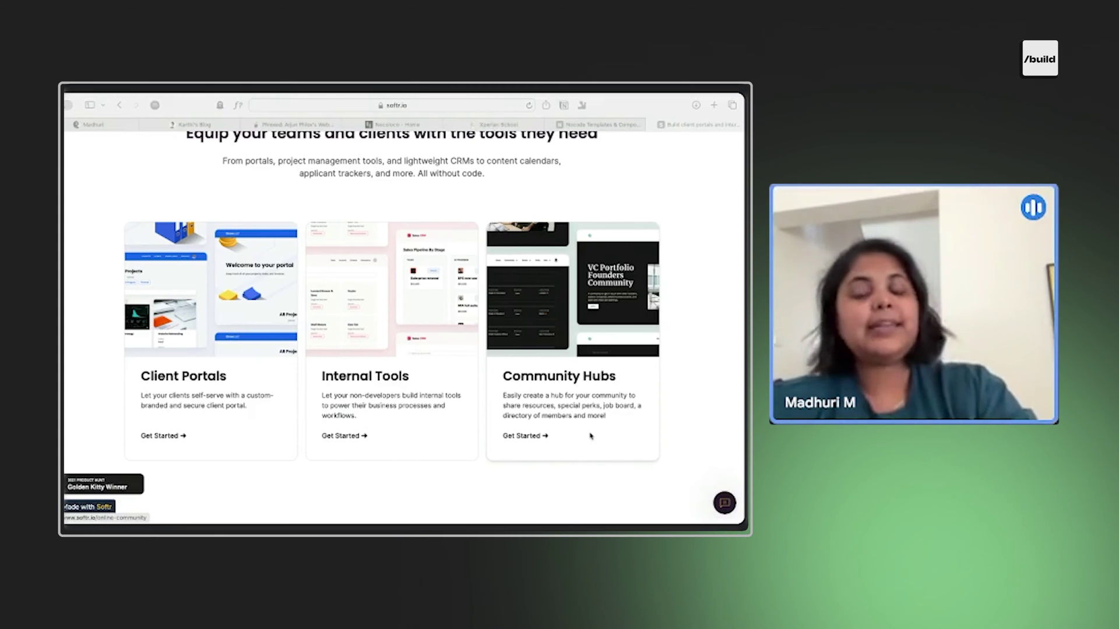
Open Softr's Pricing page and scroll to the plan cards.
scroll(590, 436, up, 15)
click(507, 177)
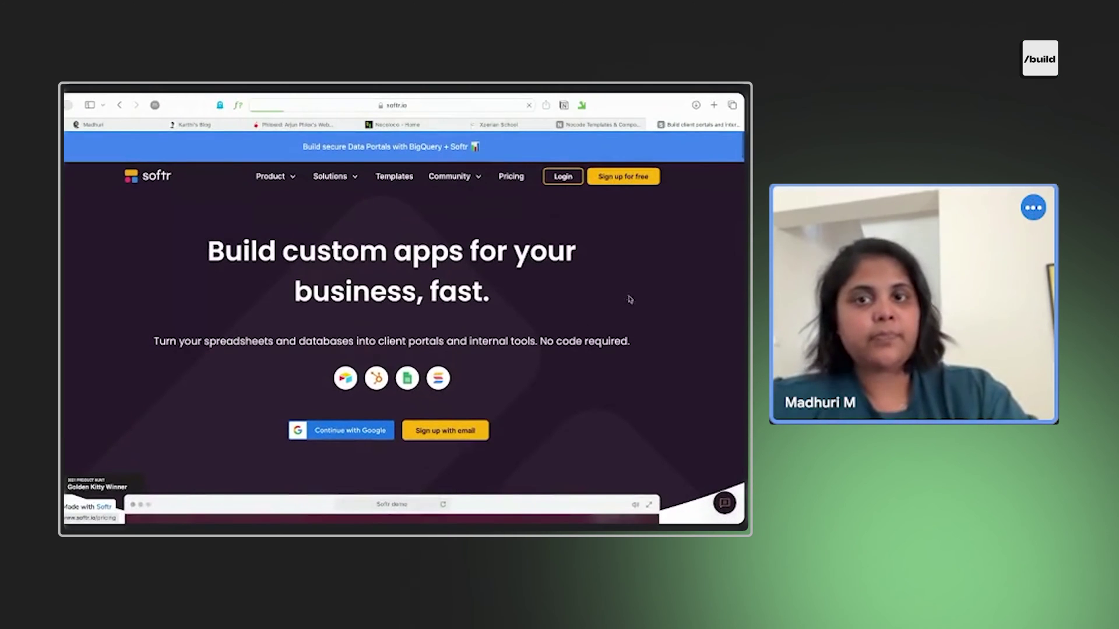
scroll(669, 350, down, 3)
scroll(669, 350, down, 3)
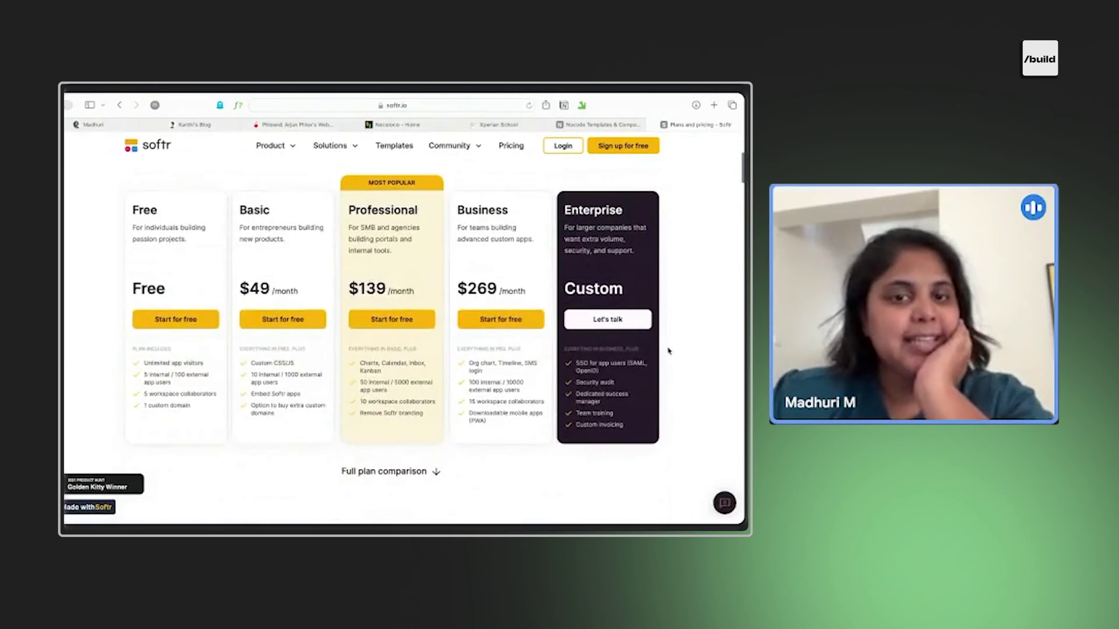
Highlight the Basic $49 and Professional plan prices and scroll through the comparison table.
drag(240, 289, 290, 291)
click(290, 291)
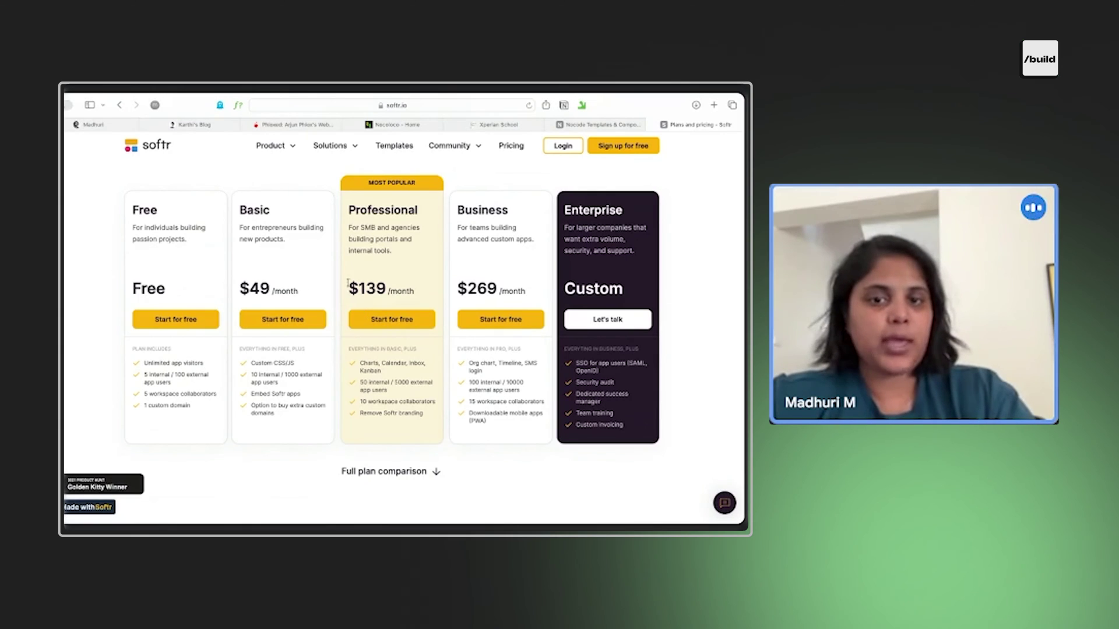
drag(348, 286, 379, 286)
click(379, 286)
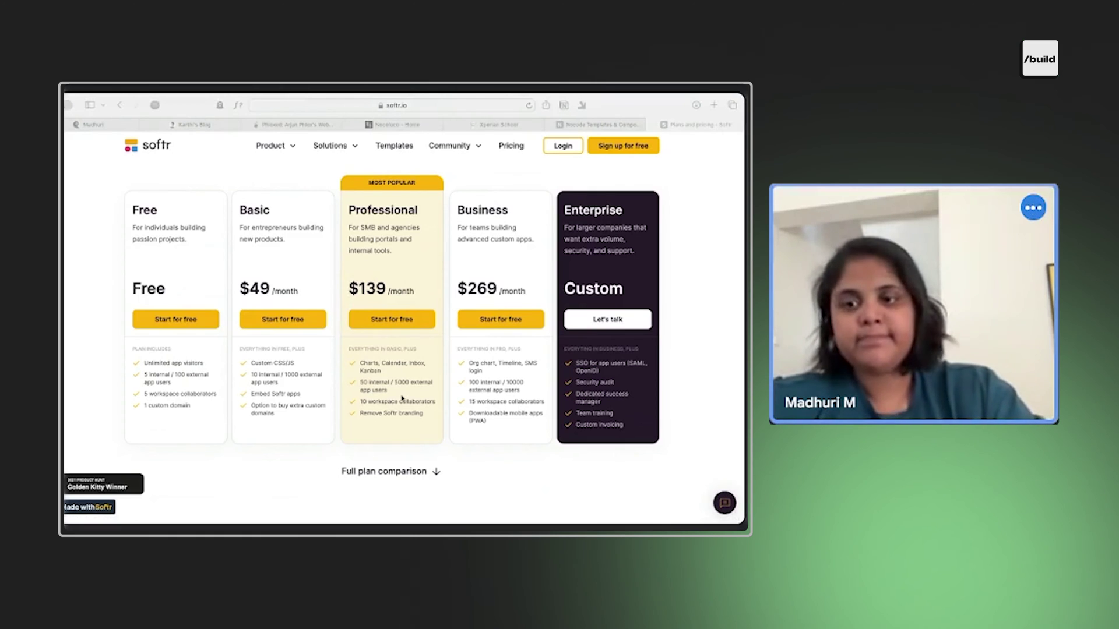
scroll(524, 390, up, 2)
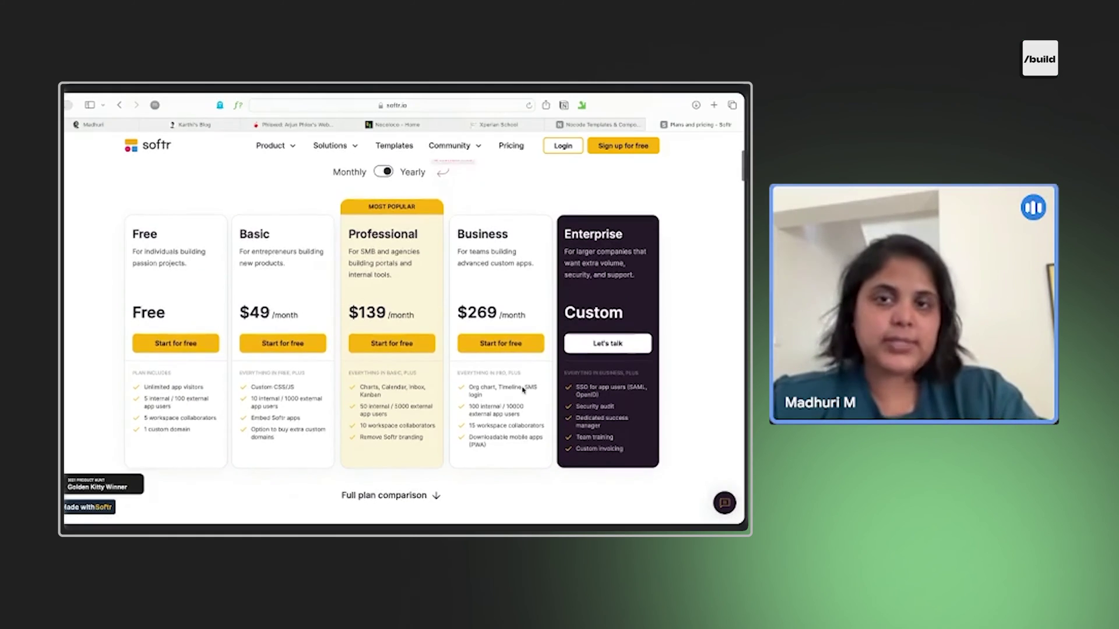
scroll(523, 389, down, 3)
scroll(524, 387, up, 2)
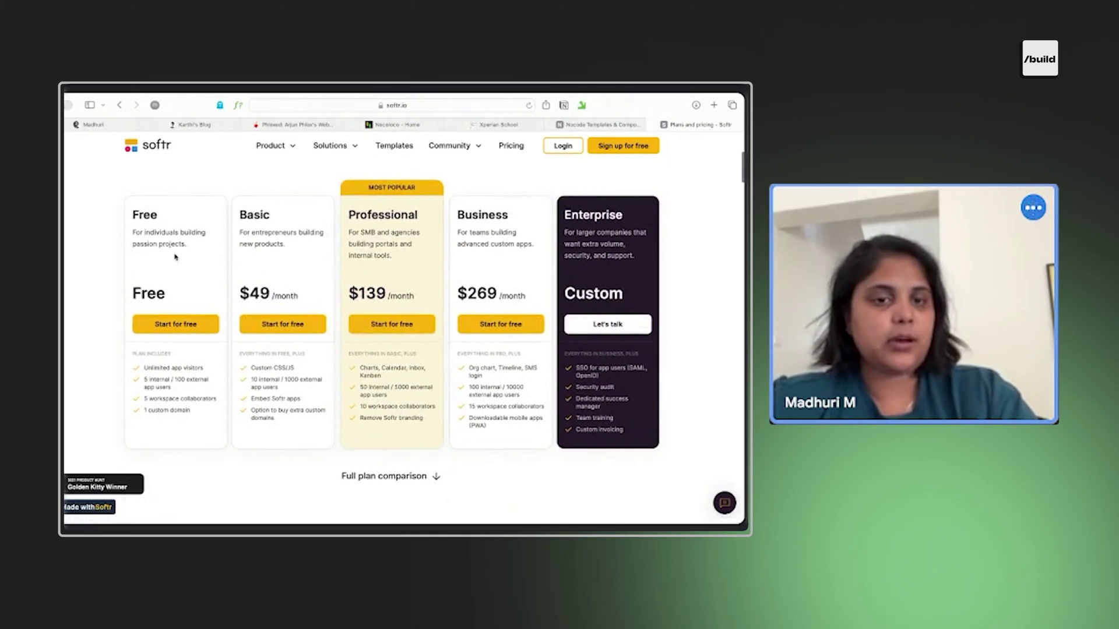
scroll(213, 444, down, 8)
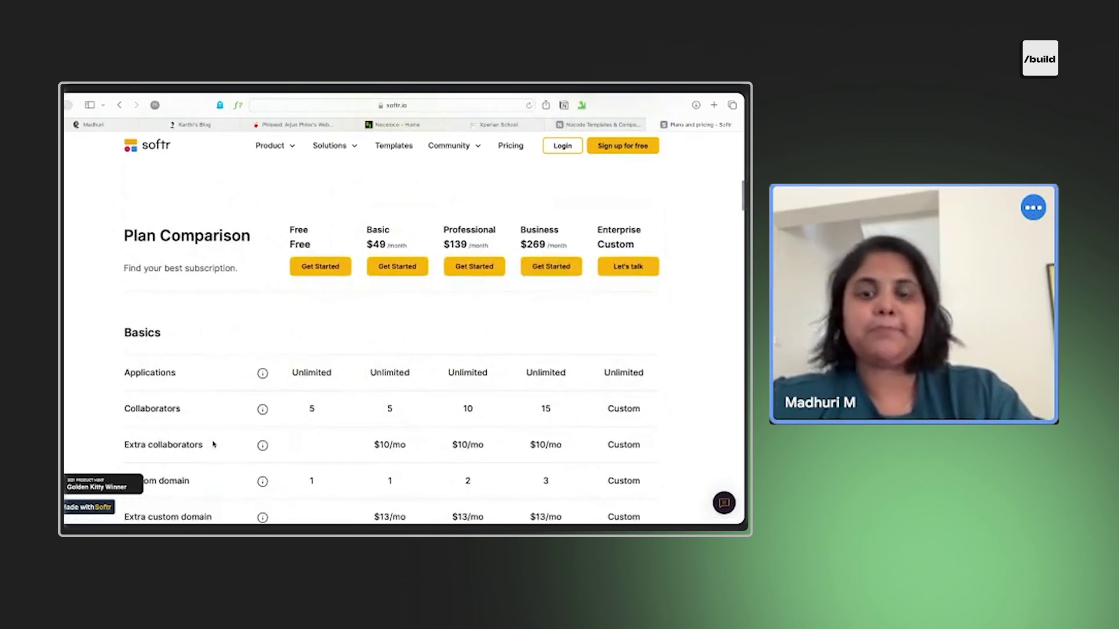
scroll(667, 334, up, 10)
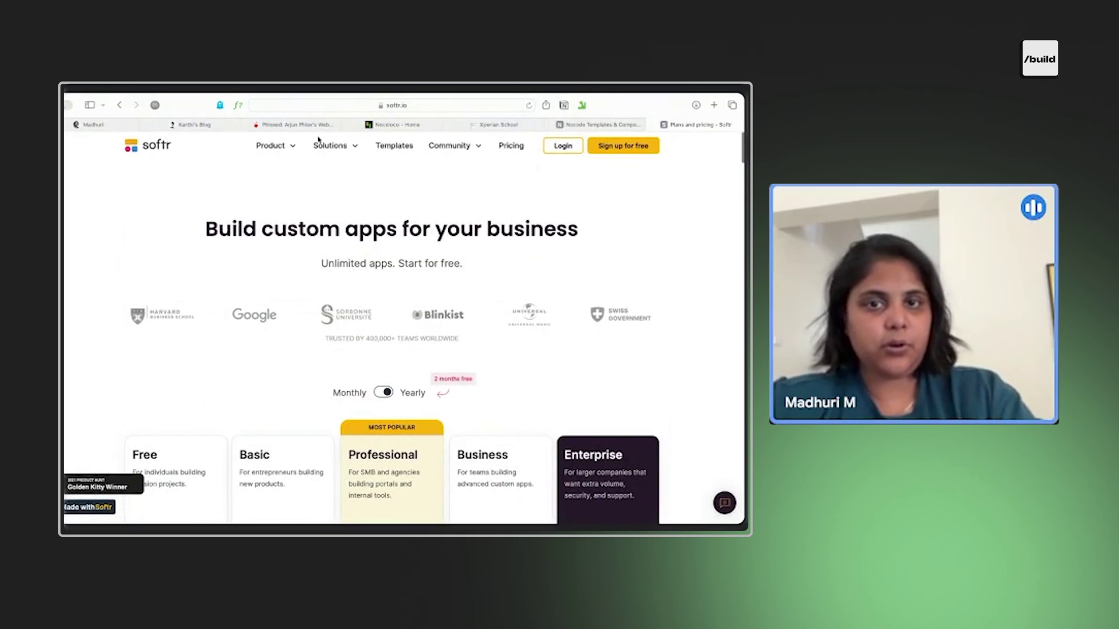
Open Softr's Templates page and filter the gallery to the Dashboard category.
click(398, 148)
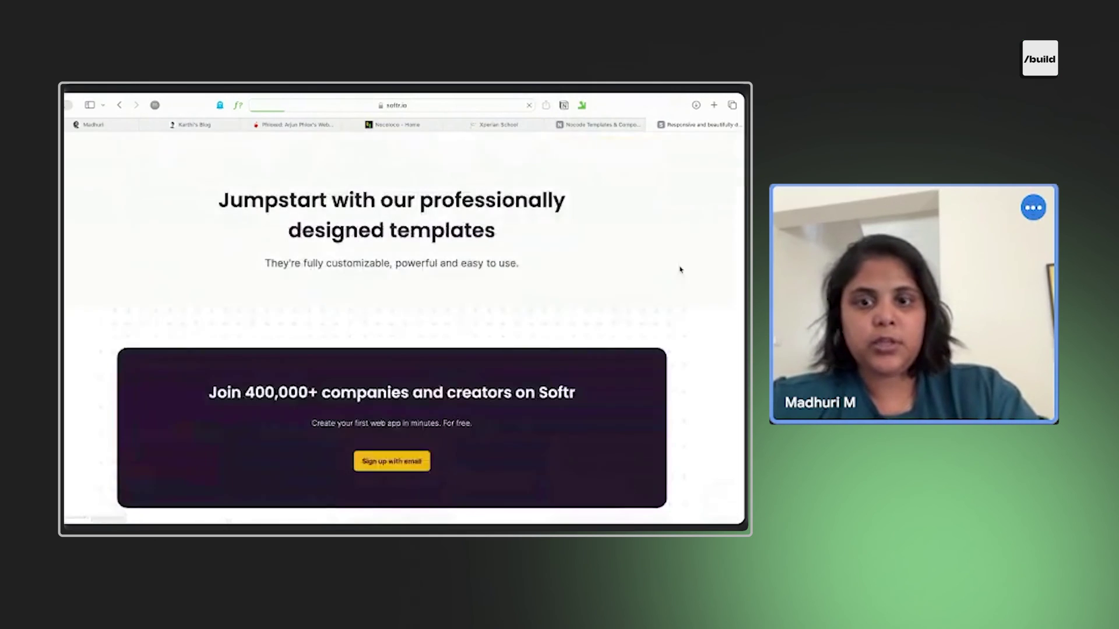
scroll(679, 270, down, 5)
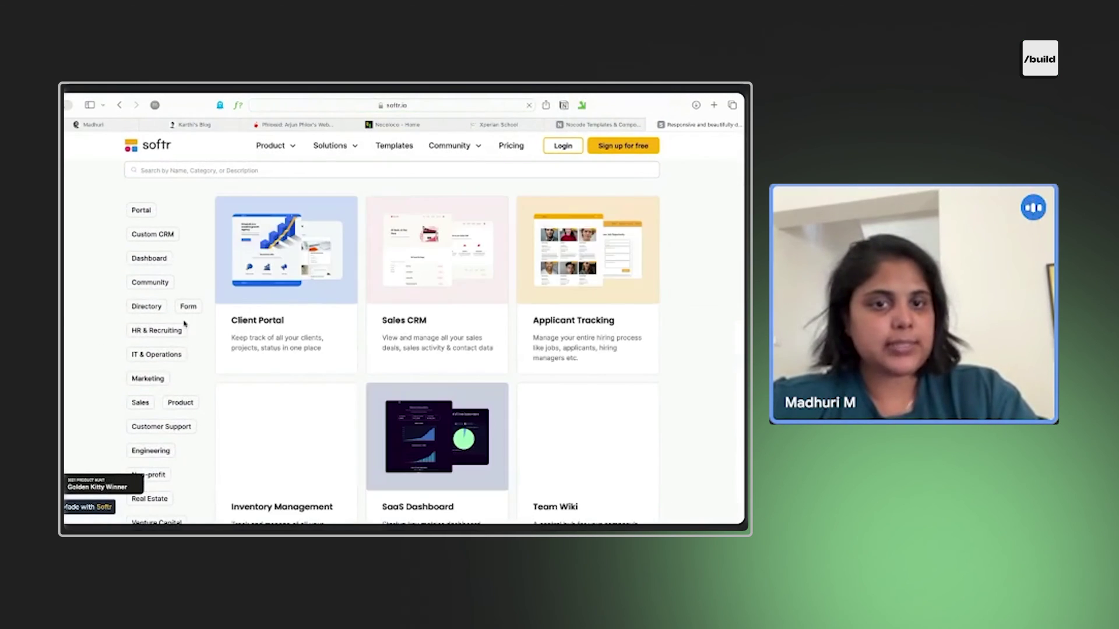
click(164, 261)
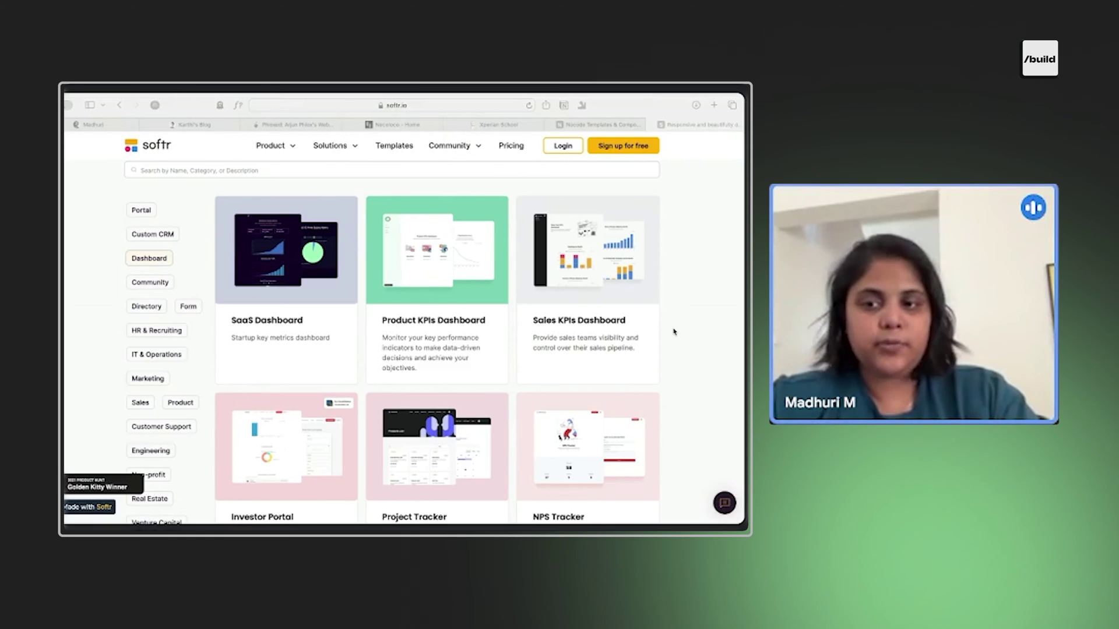
scroll(620, 311, up, 4)
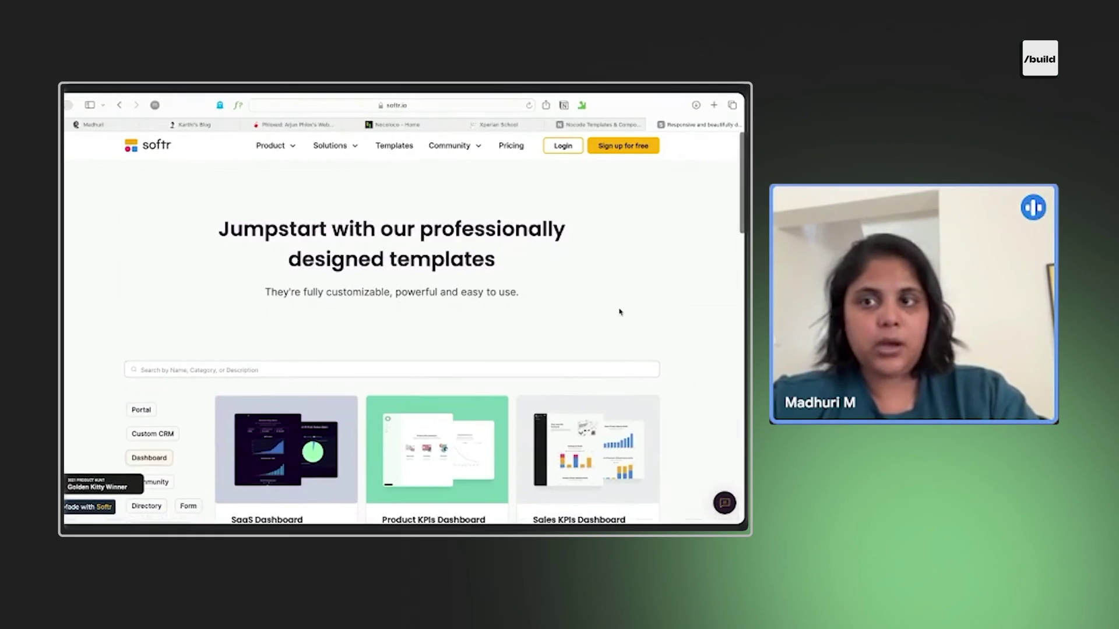
Load webflow.com from the Safari address bar.
click(427, 105)
text(webflow)
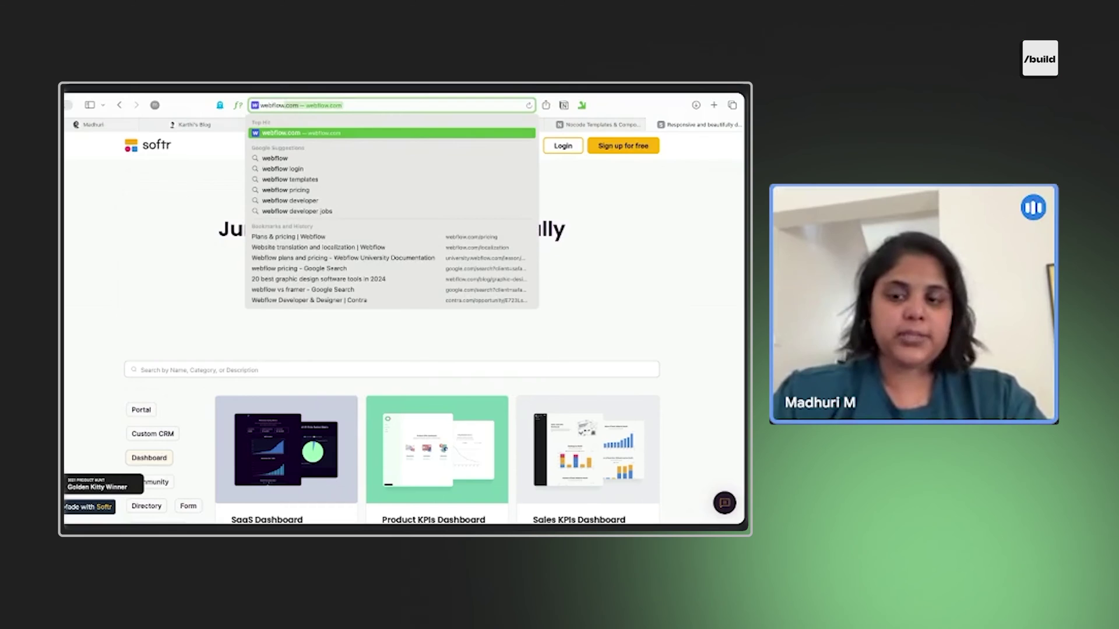
key(Return)
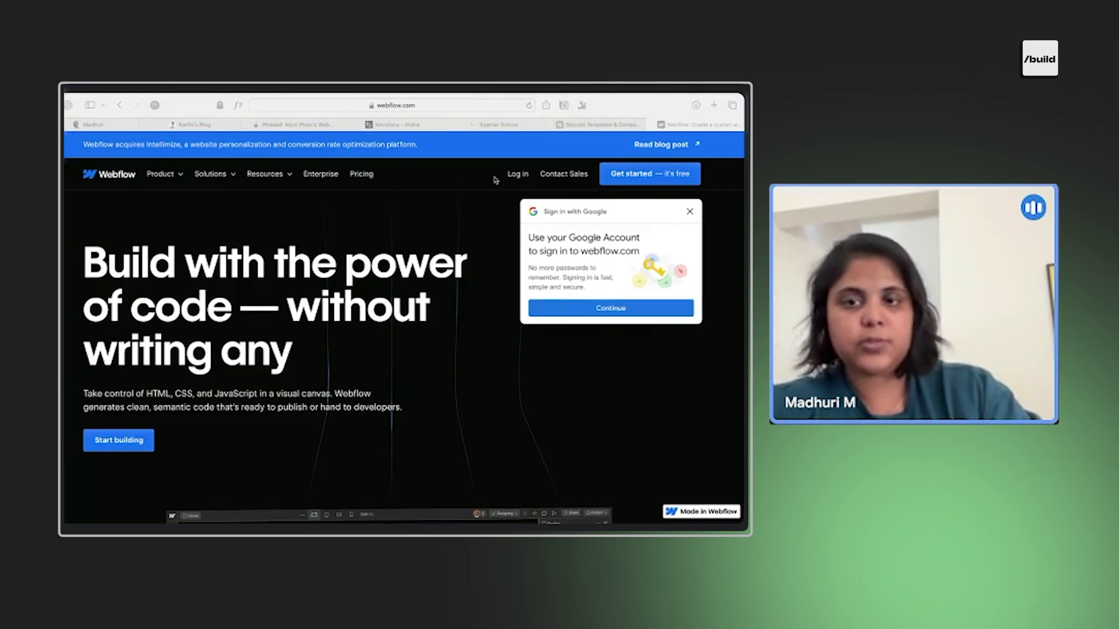
Dismiss the Google sign-in prompt, scroll the Webflow homepage, and open a new blank tab.
click(495, 180)
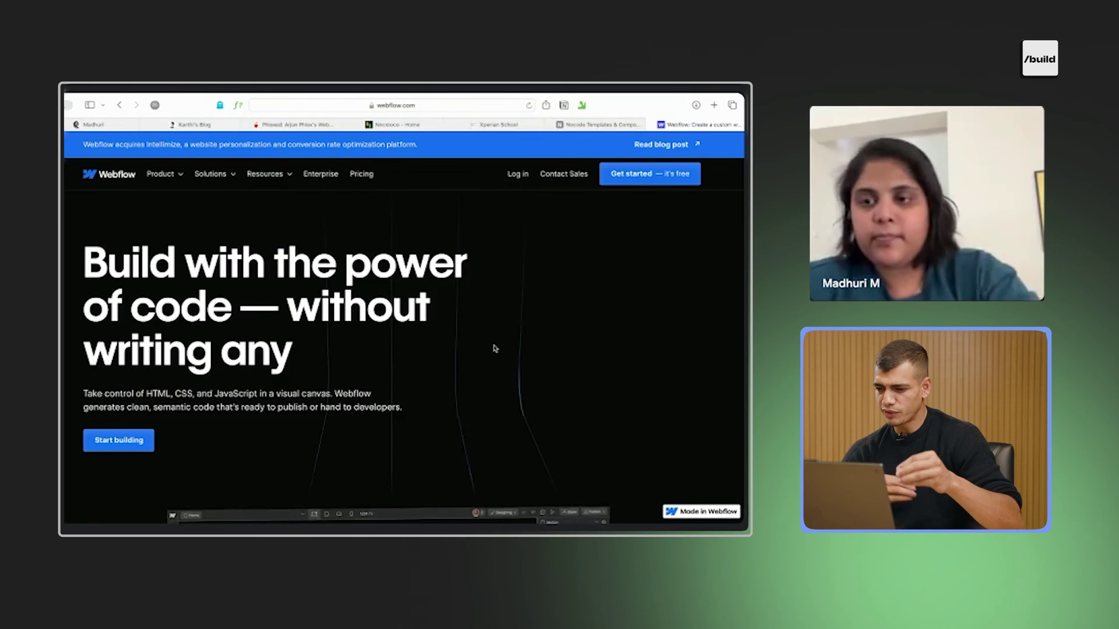
scroll(495, 348, down, 5)
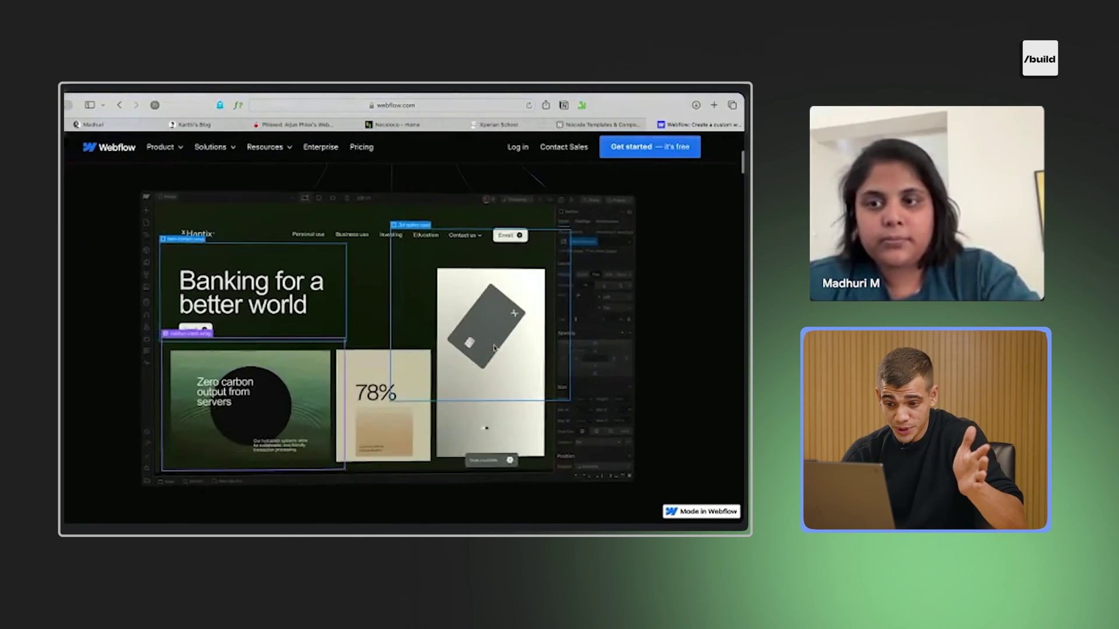
click(713, 105)
Load townhall.co and browse the Plum Products menu.
text(townhall.co)
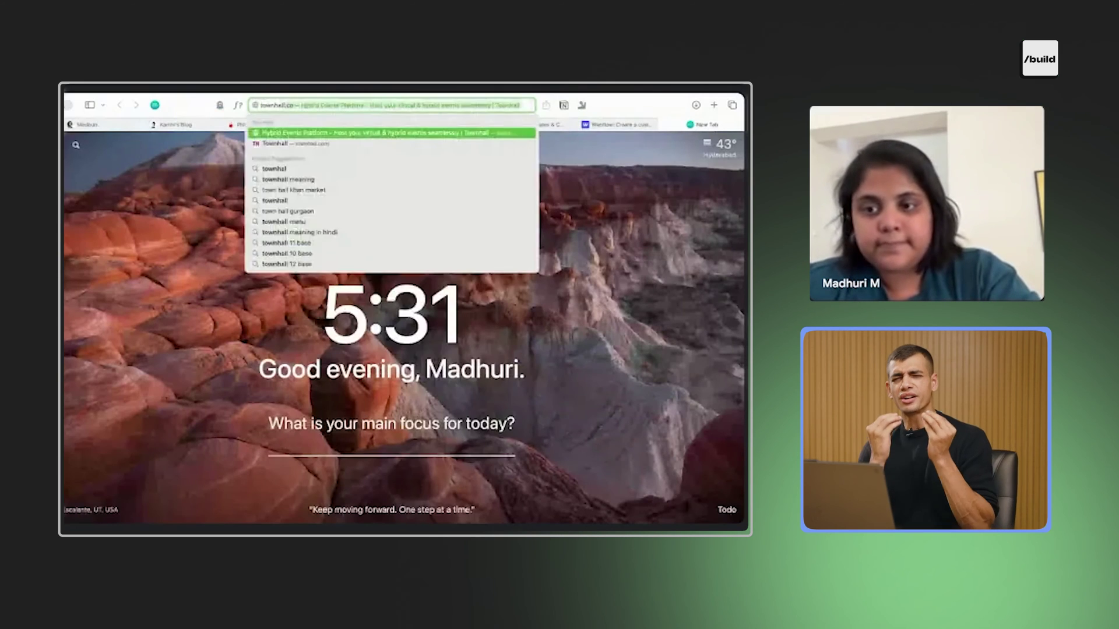
key(Return)
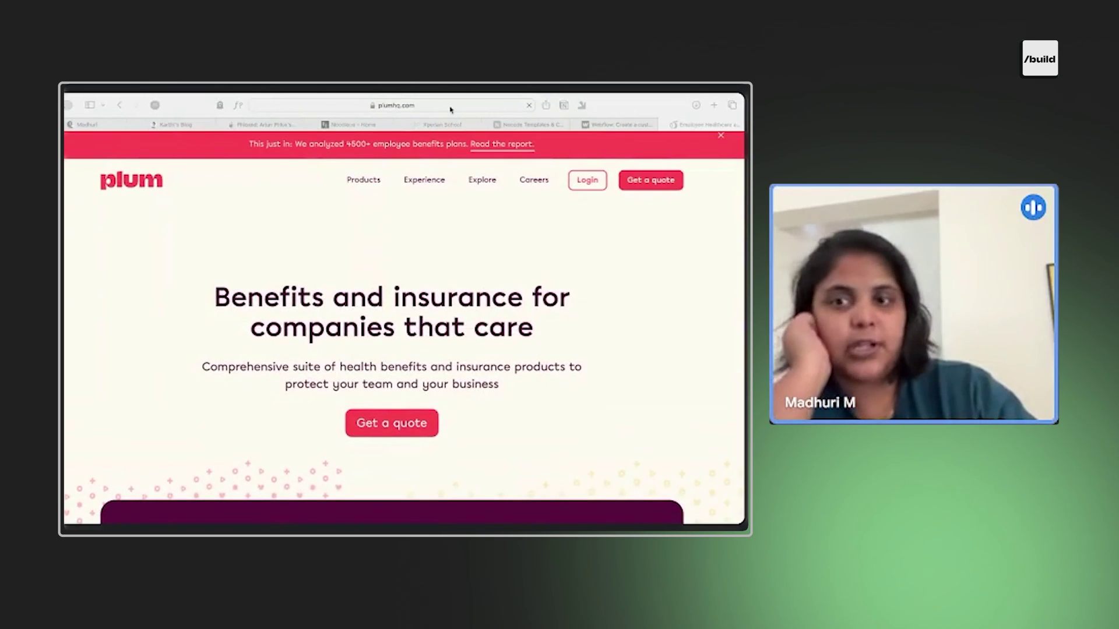
click(639, 367)
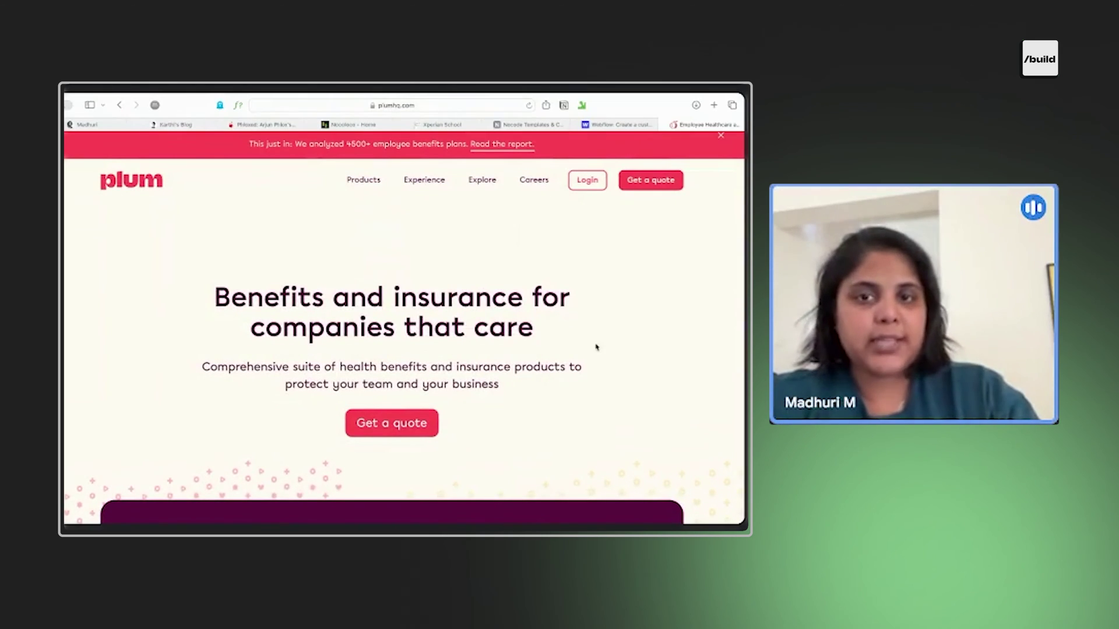
mouse_move(370, 184)
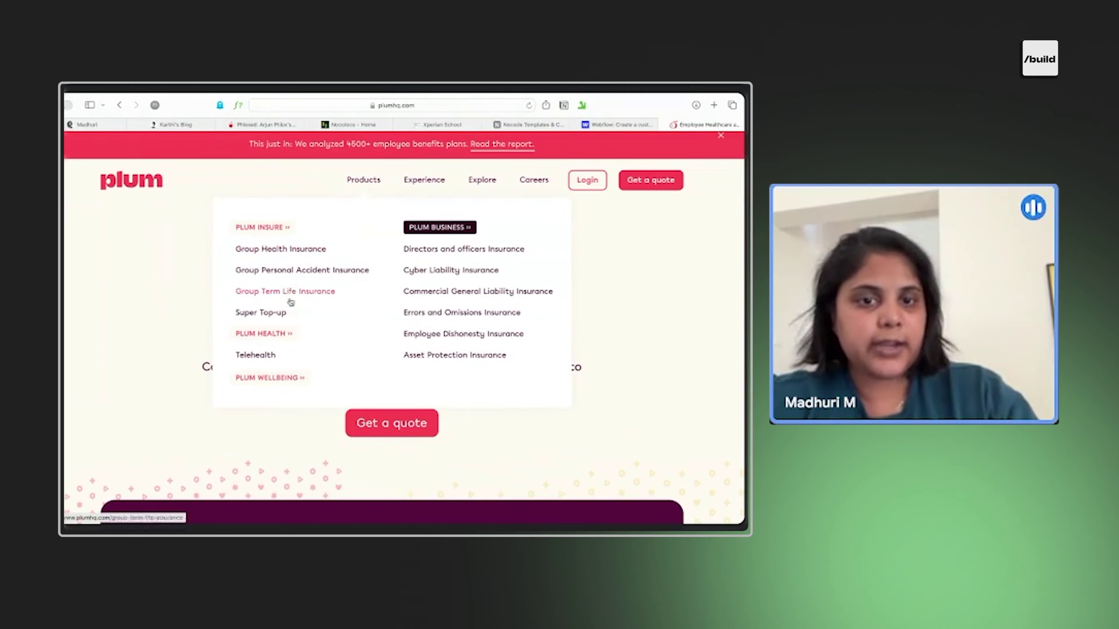
key(super+Tab)
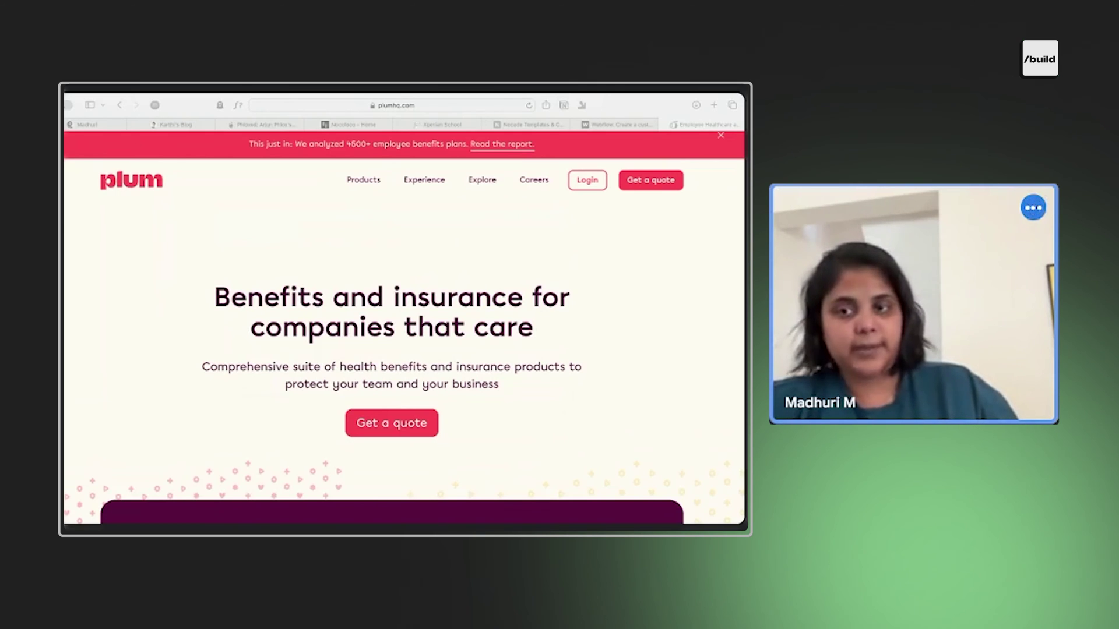
Close the no-code templates, Webflow and Plum employee healthcare tabs.
scroll(404, 341, down, 10)
click(488, 125)
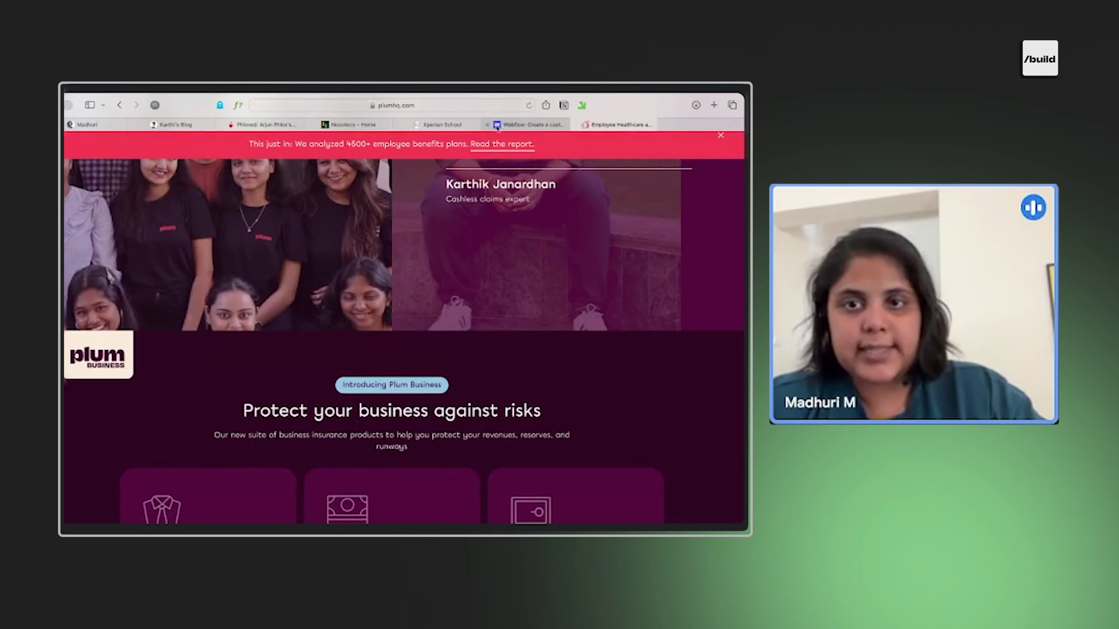
click(488, 125)
click(488, 125)
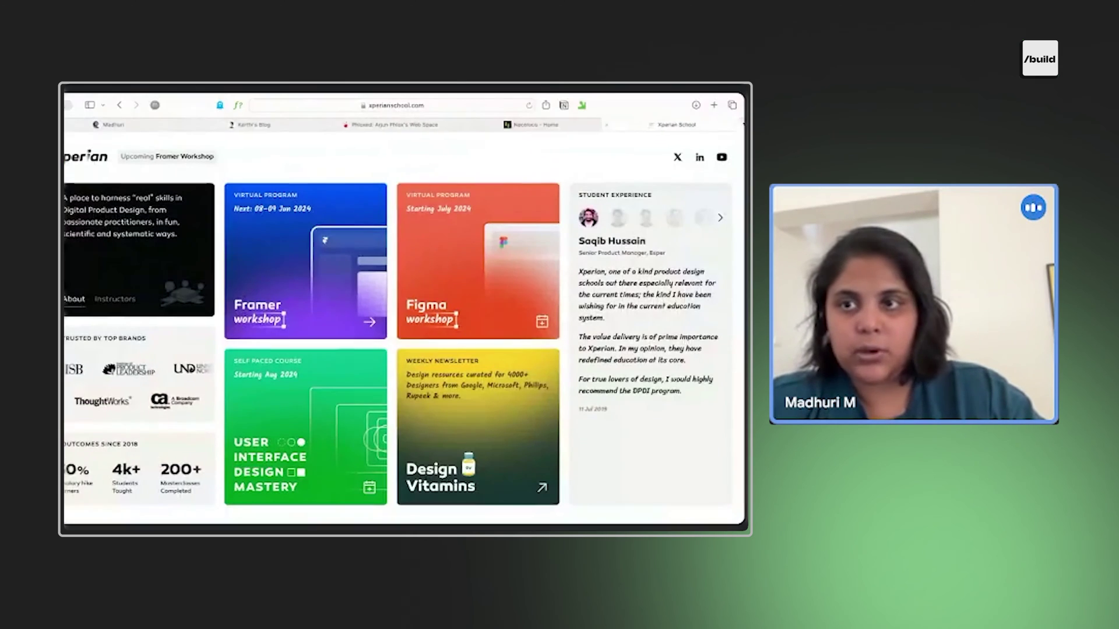
Load squarespace.com in a new tab and open its Products list.
click(711, 106)
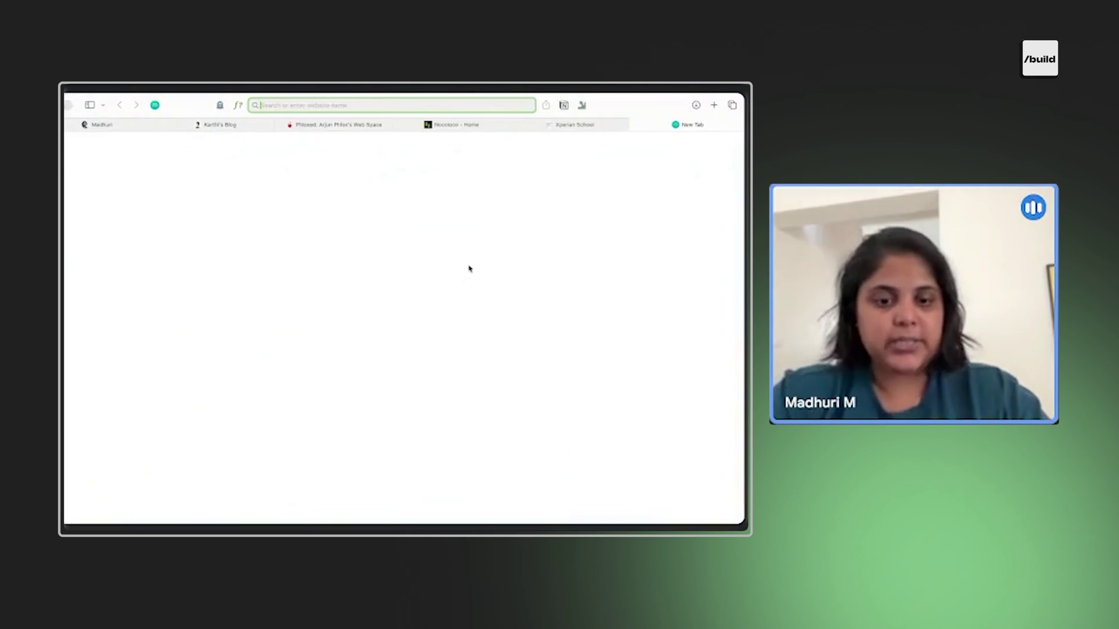
text(squarespace.com)
key(Return)
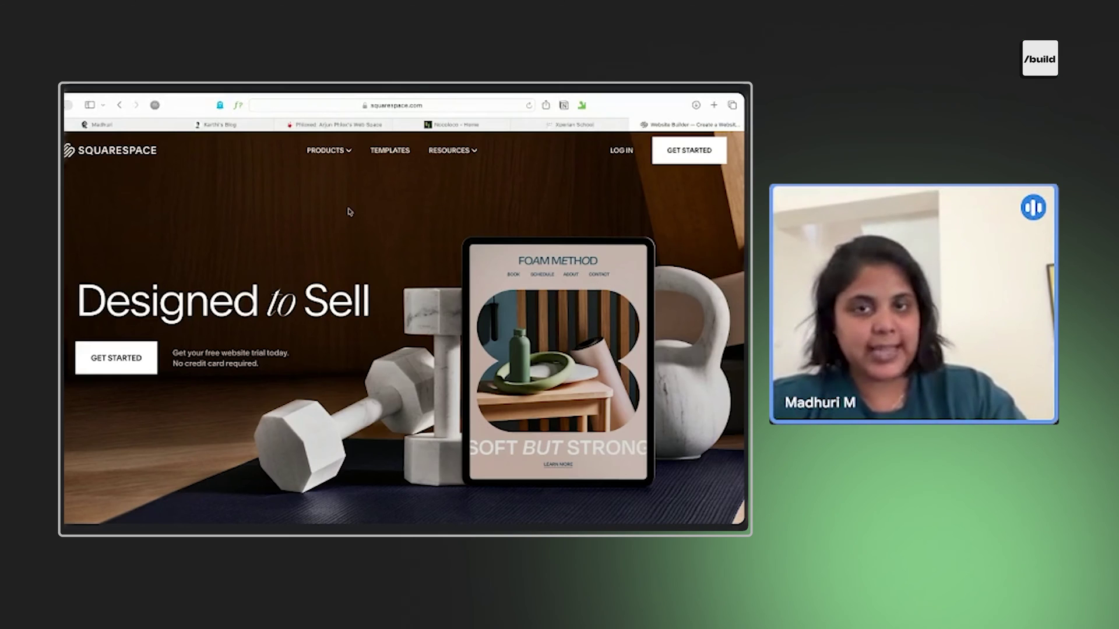
click(342, 152)
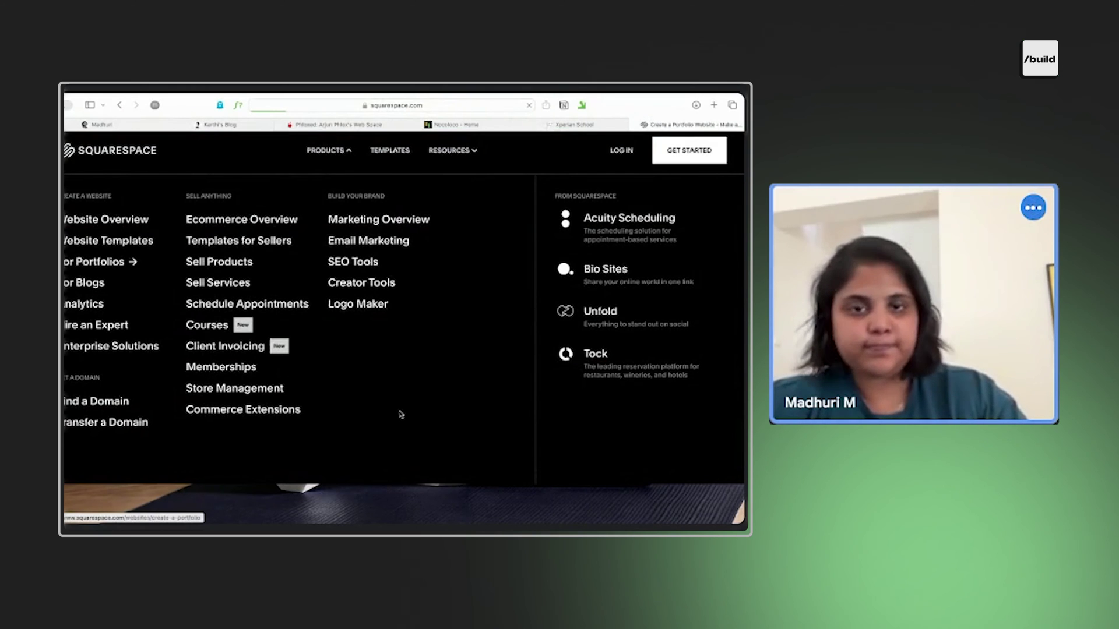
scroll(273, 367, down, 10)
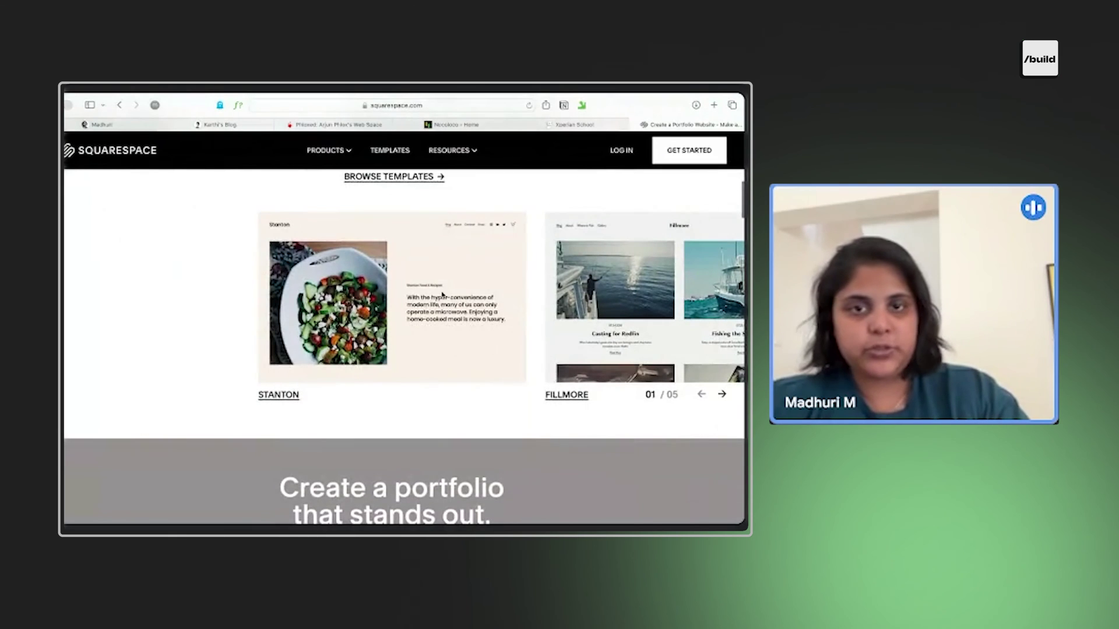
scroll(442, 294, up, 1)
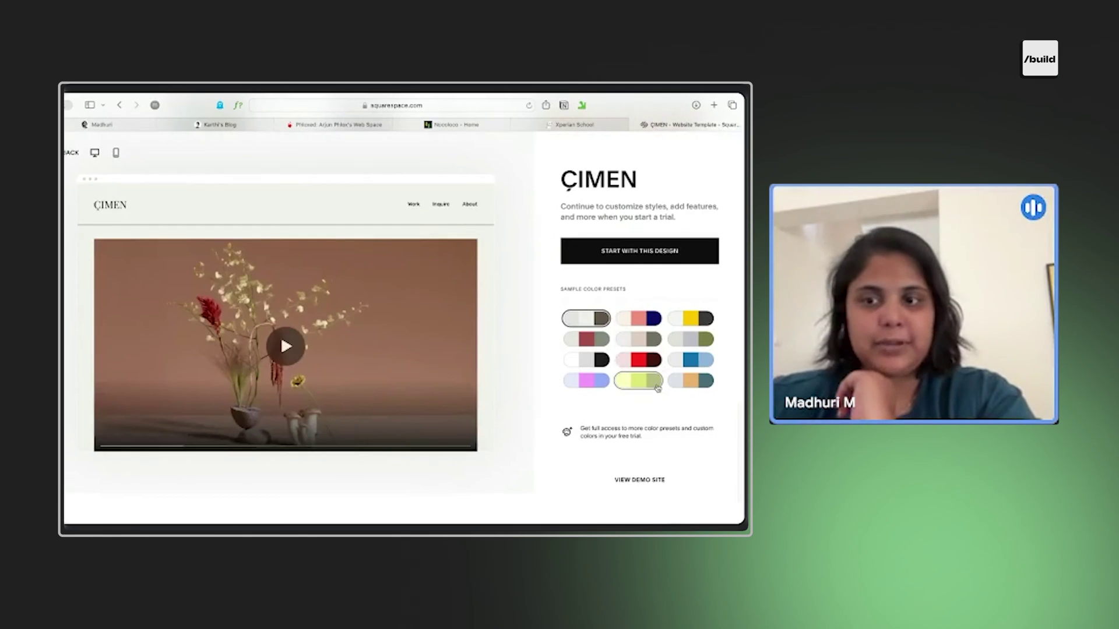
Try the lime, orange-and-teal and yellow-and-black colour presets, then return to all Portfolio templates.
click(638, 381)
click(691, 382)
click(697, 321)
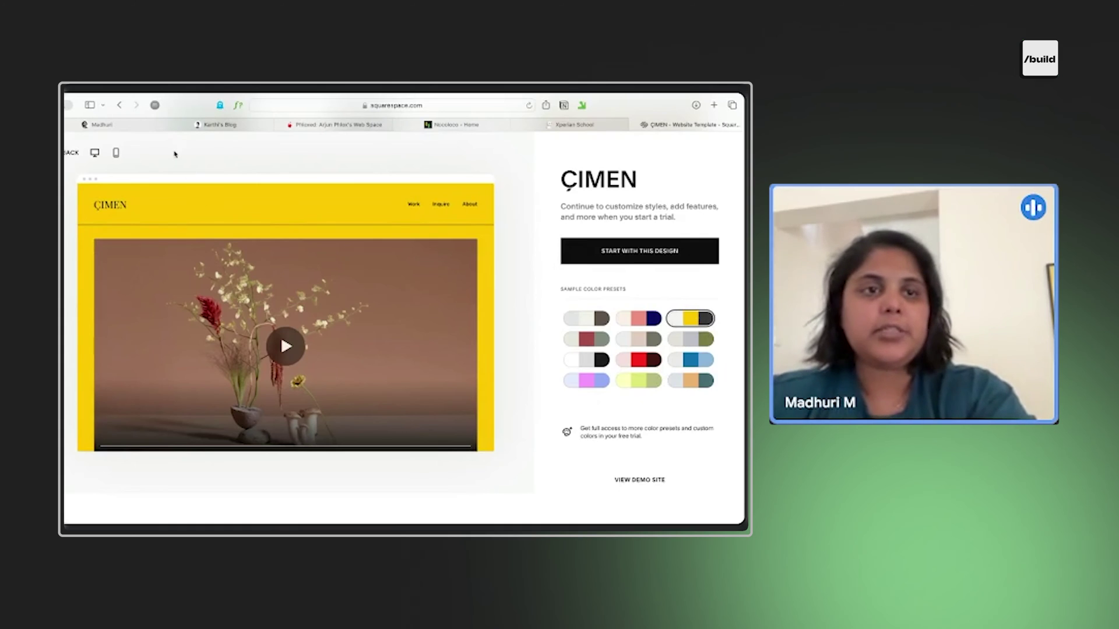
click(69, 152)
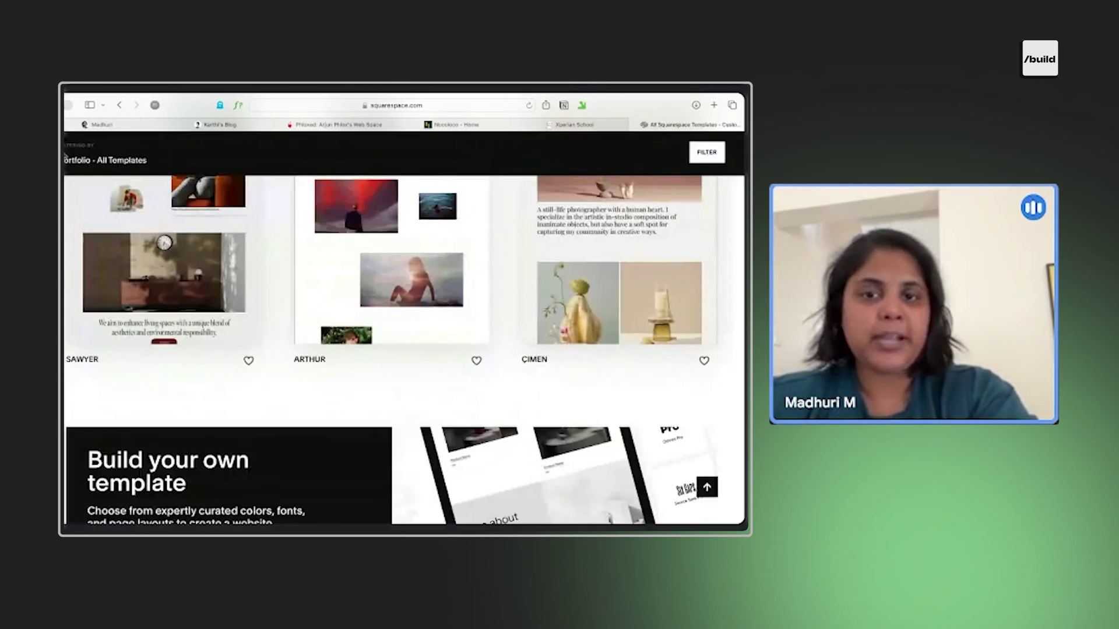
scroll(432, 379, down, 10)
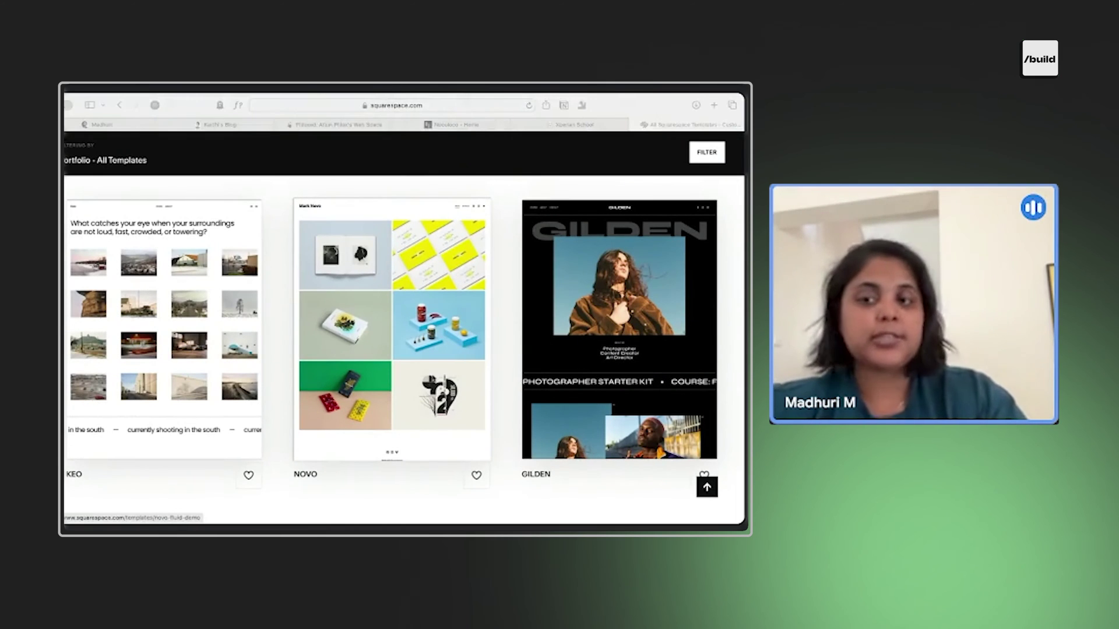
click(510, 257)
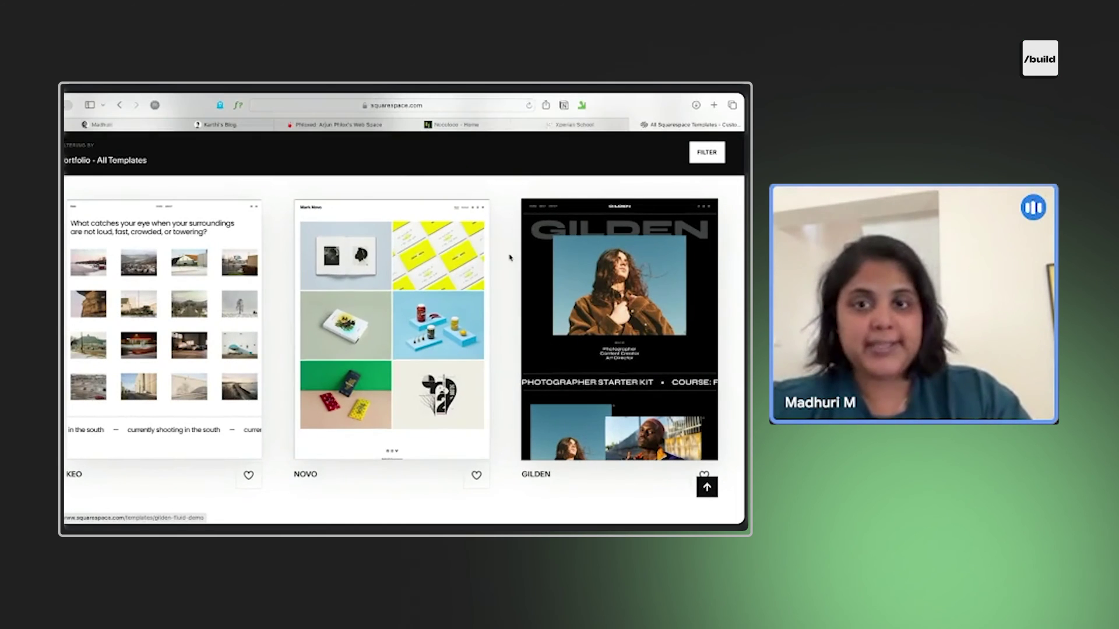
scroll(510, 257, up, 10)
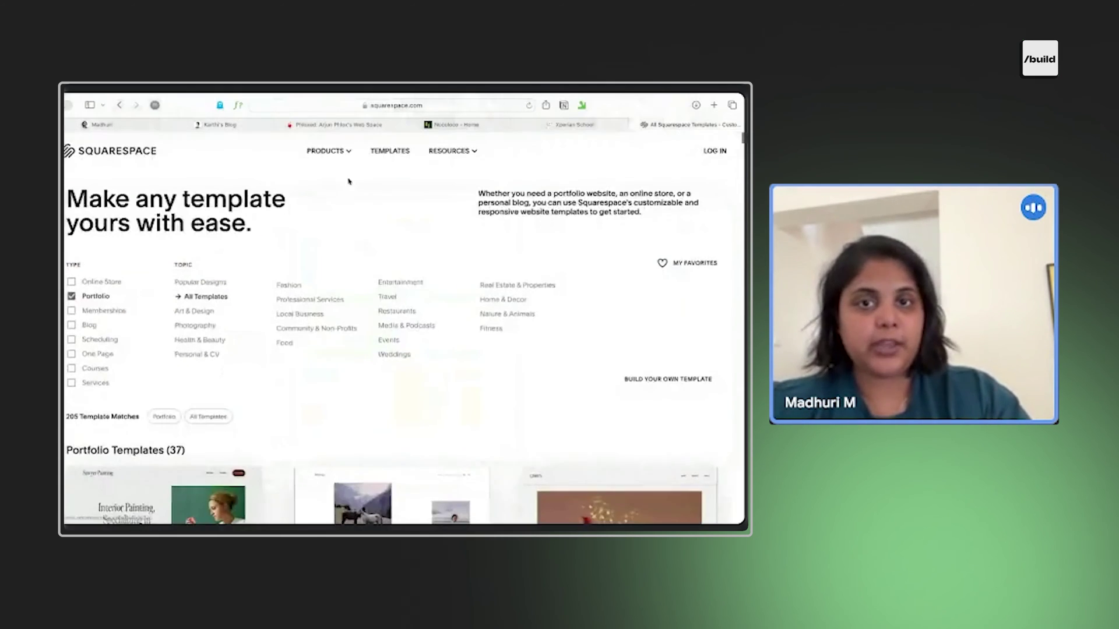
Open the Squarespace products list, then go back to the Pricing page and browse the plans.
click(341, 151)
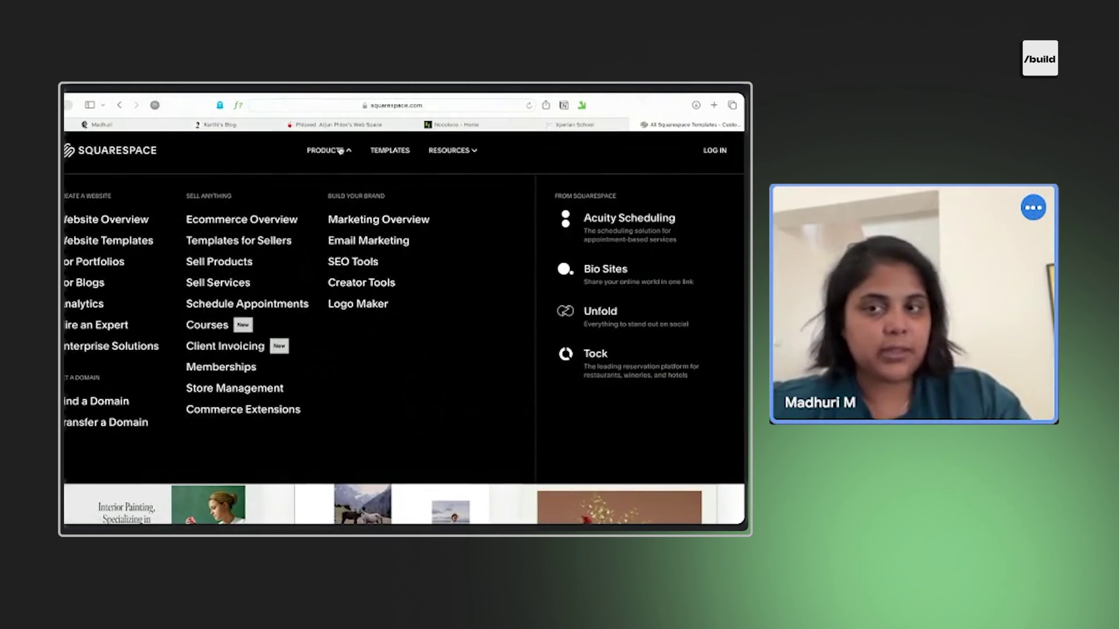
scroll(507, 493, down, 5)
key(super+bracketleft)
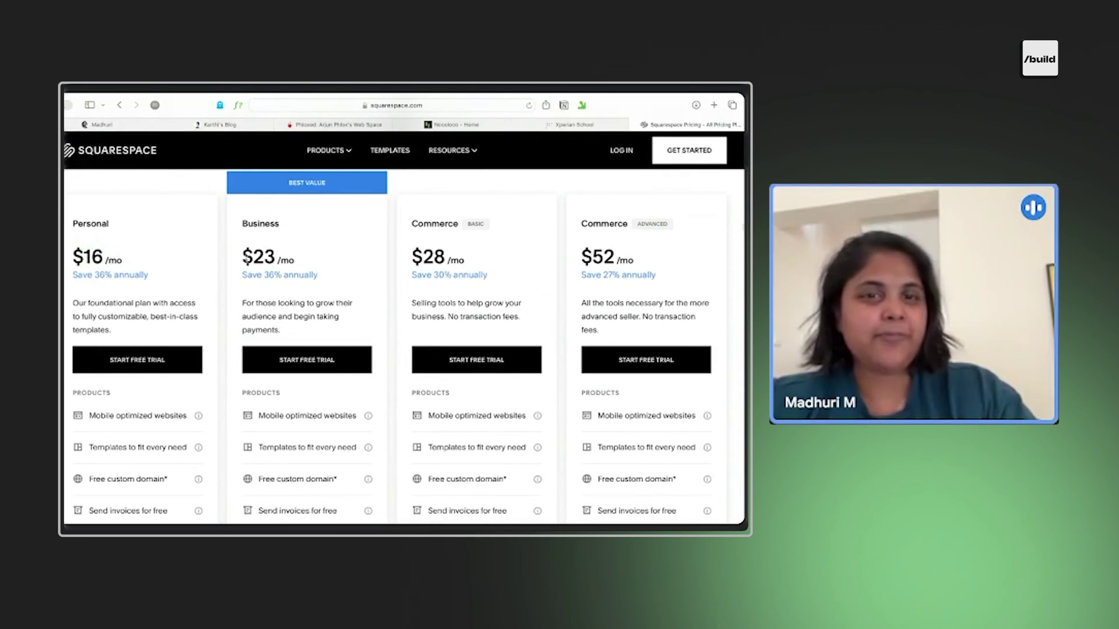
click(260, 262)
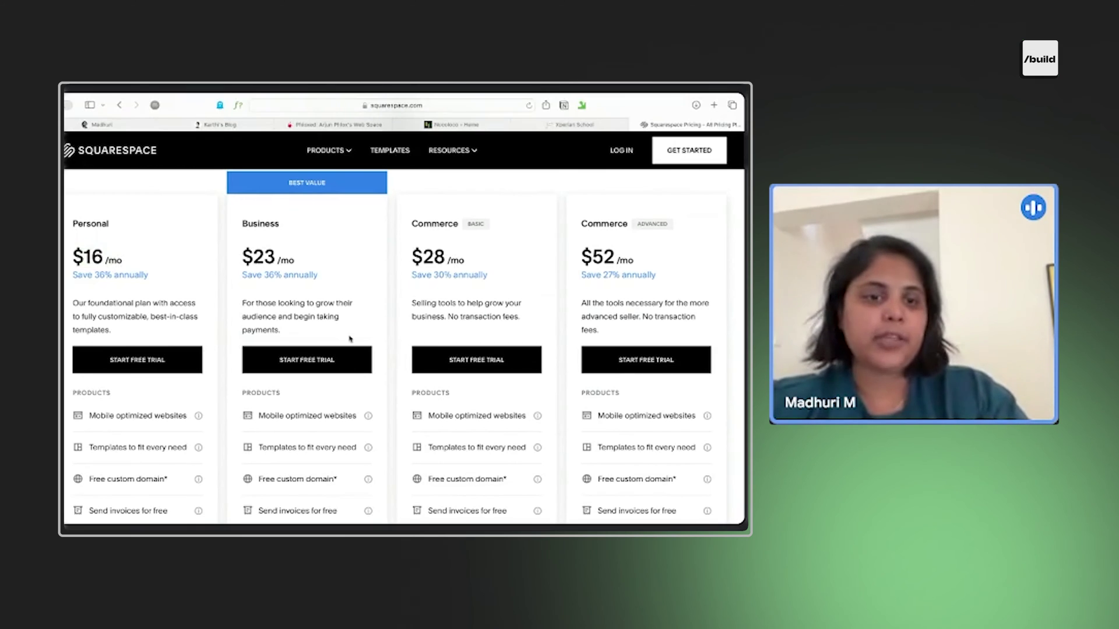
scroll(259, 262, down, 5)
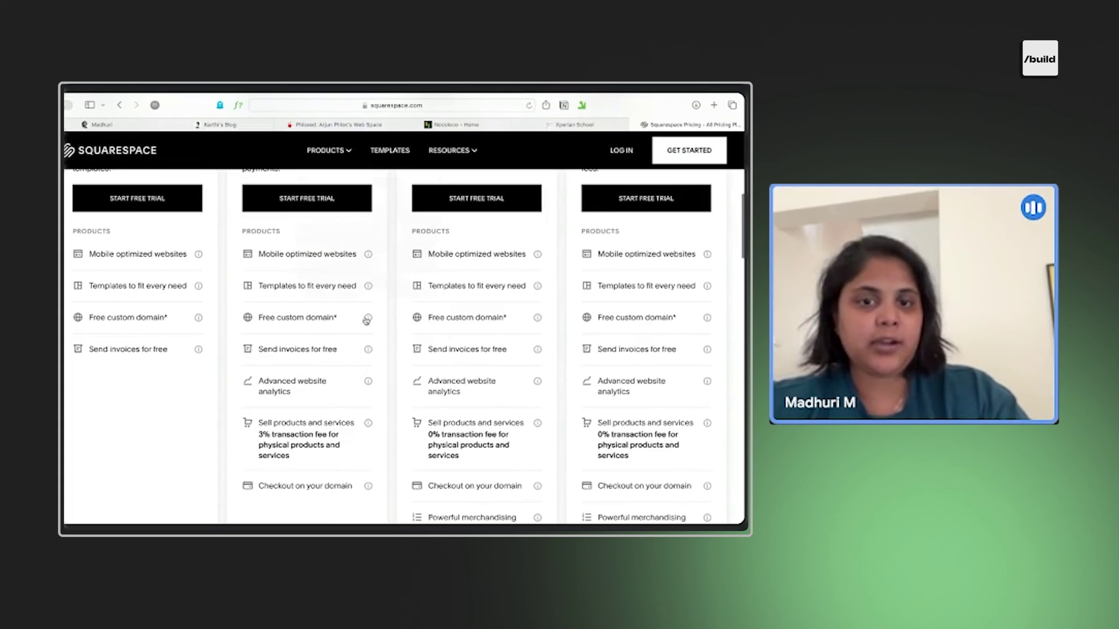
scroll(368, 370, down, 10)
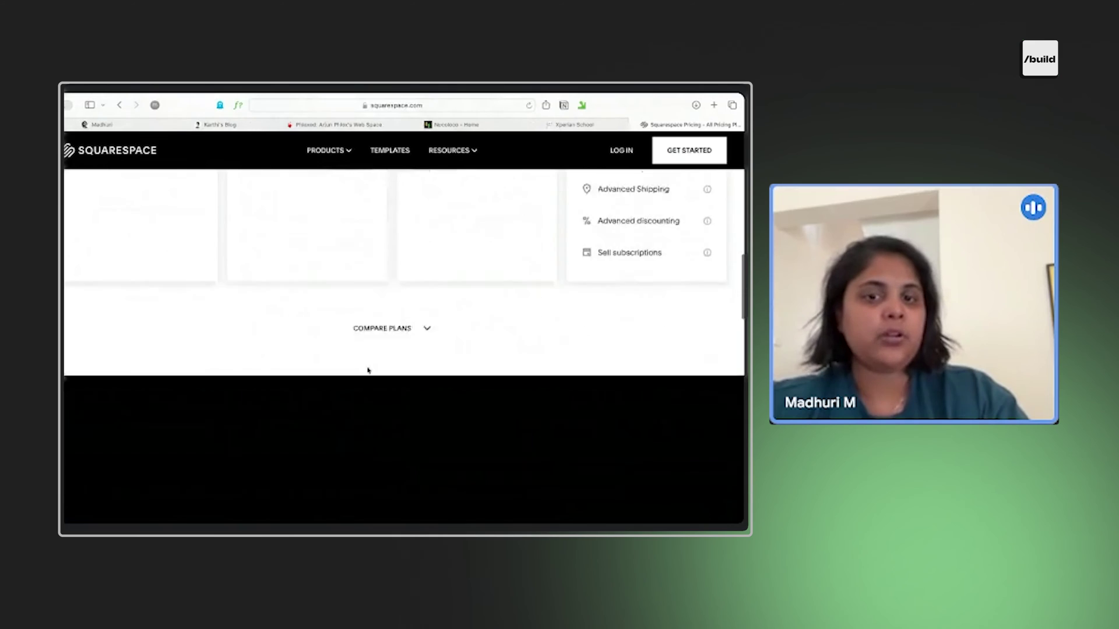
Expand the full plan comparison table and scroll through it back to the plan cards.
click(412, 313)
scroll(447, 364, down, 3)
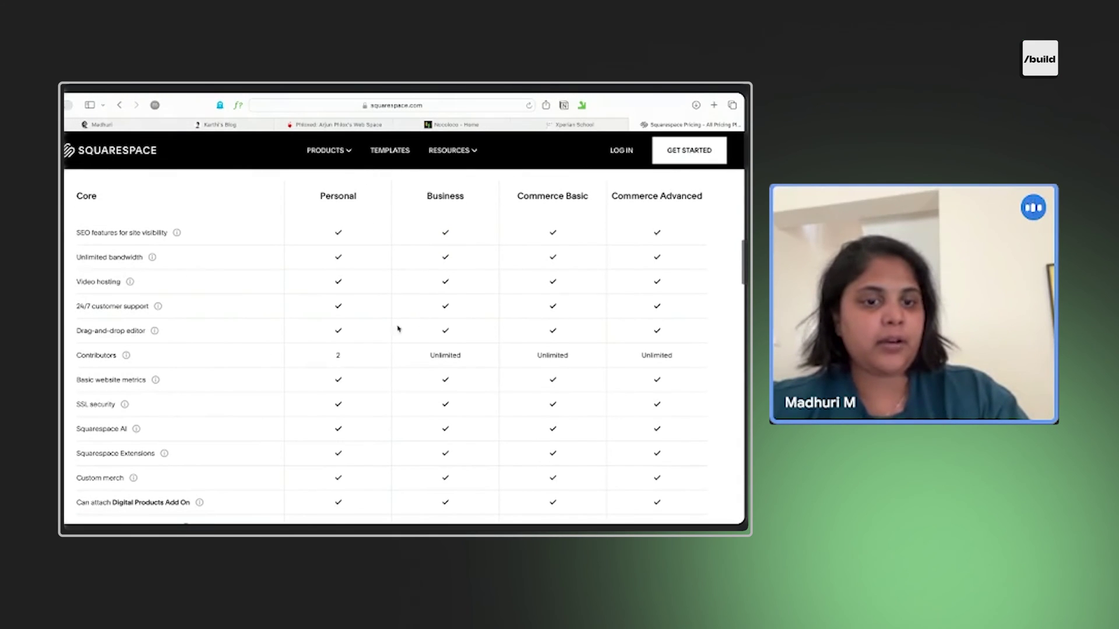
scroll(398, 330, down, 7)
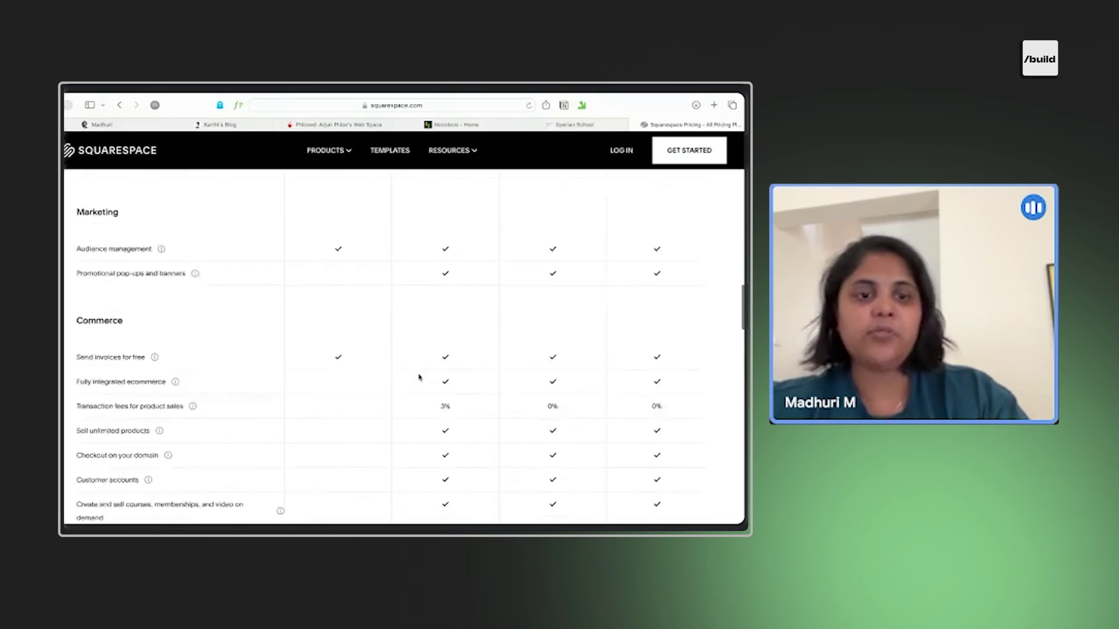
scroll(418, 377, down, 5)
scroll(418, 377, up, 6)
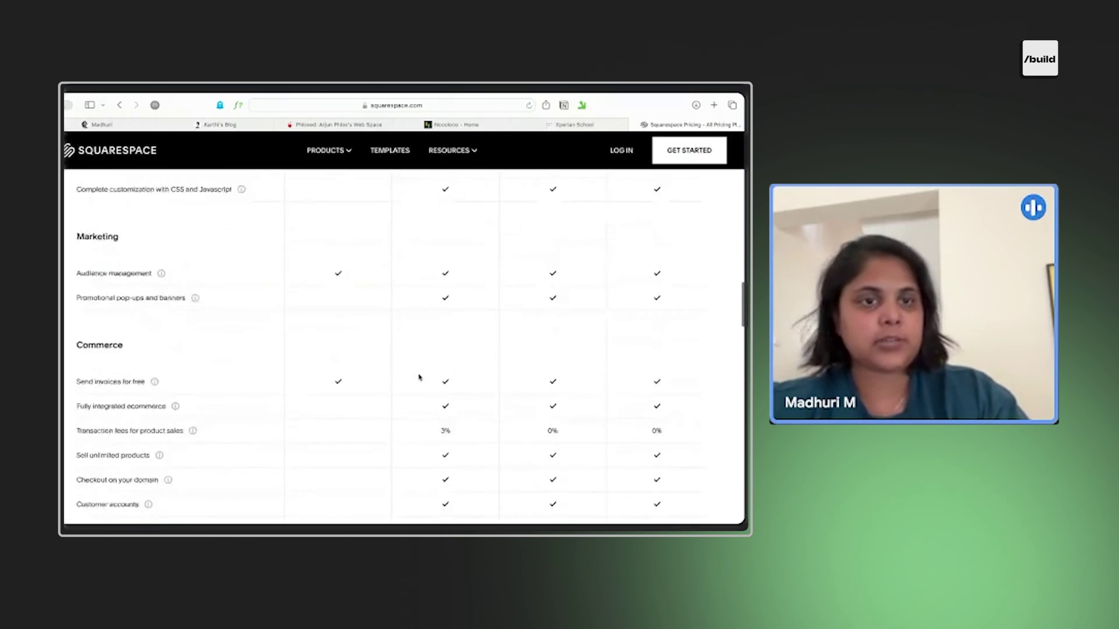
scroll(418, 376, up, 8)
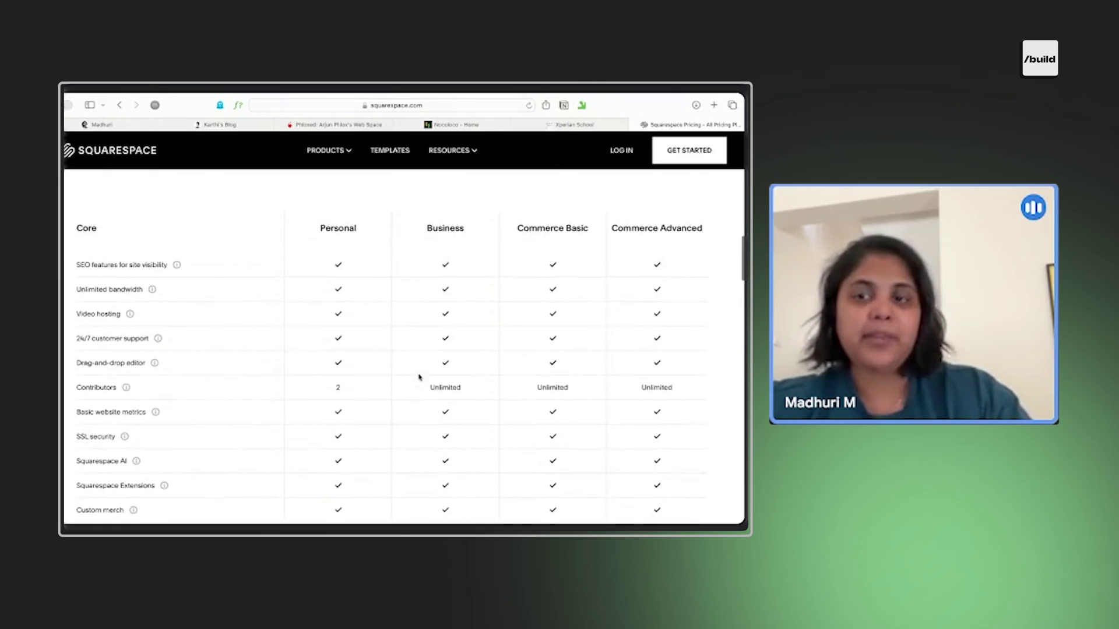
scroll(418, 377, up, 10)
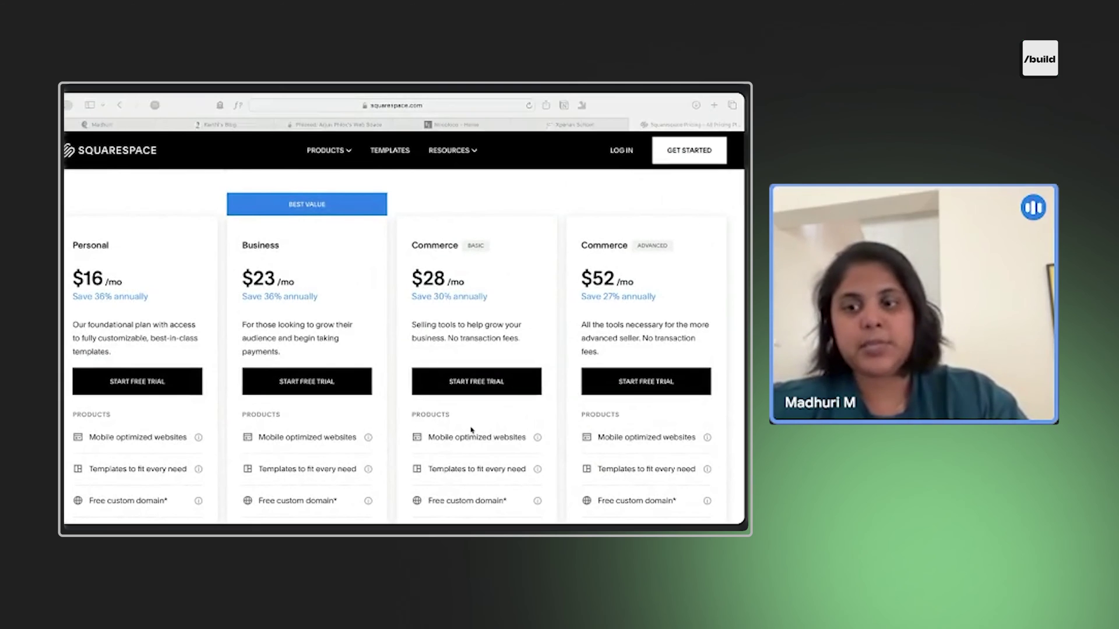
click(514, 155)
scroll(514, 155, down, 1)
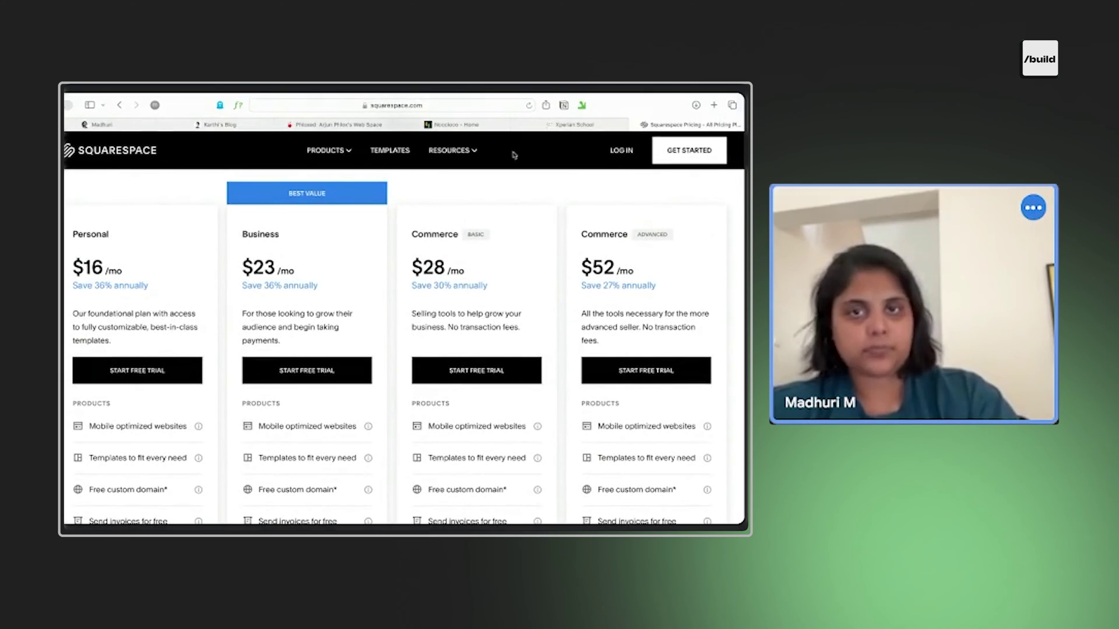
Go to framer.com in the browser's address bar.
click(464, 106)
text(framer.com)
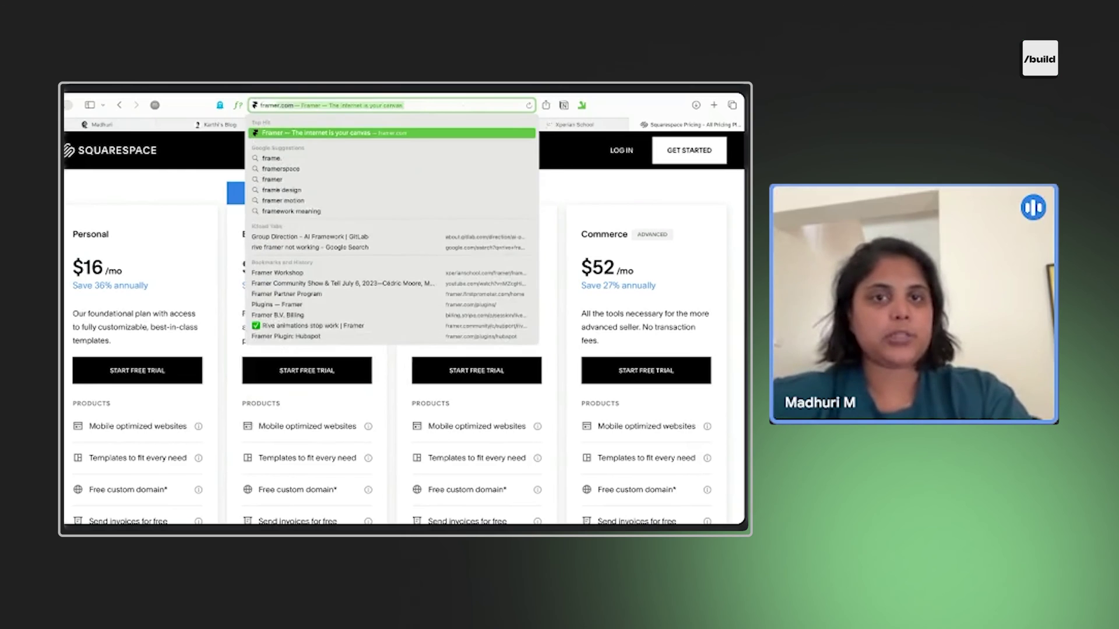
key(Return)
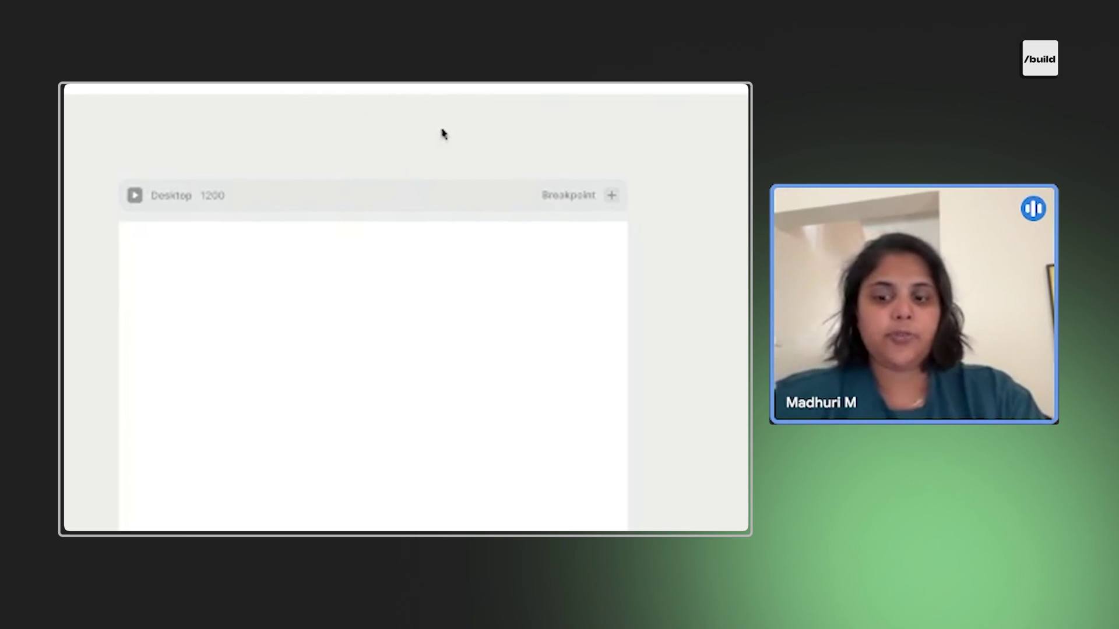
Generate Page with AI: resume for Akash, New Delhi Rails developer, geometric, light mode, lighter brown shades.
key(super+k)
key(BackSpace)
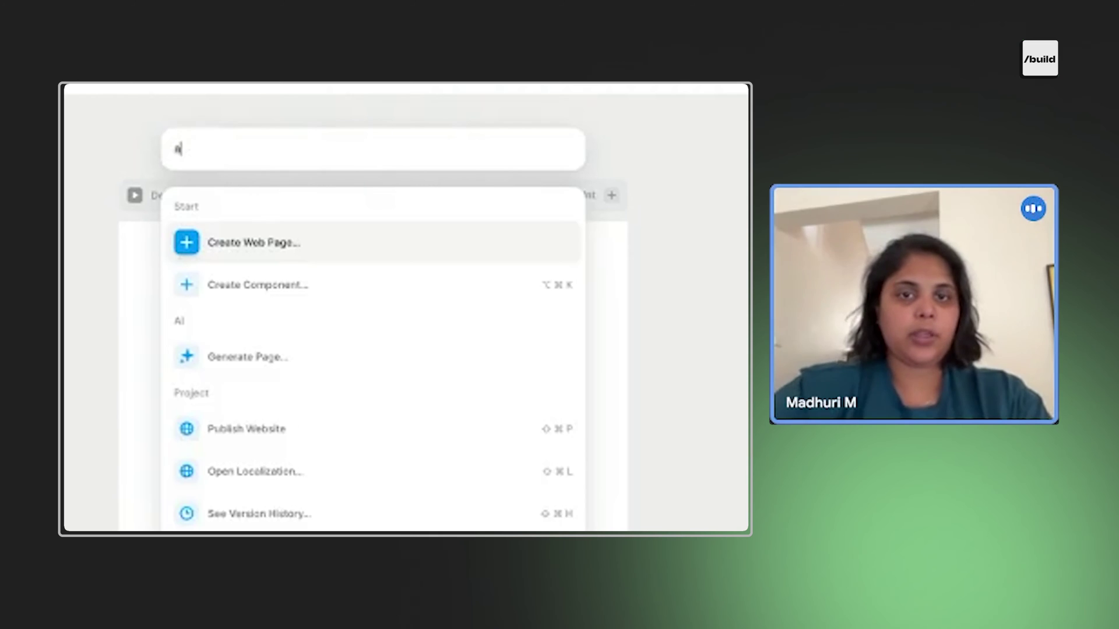
text(ge)
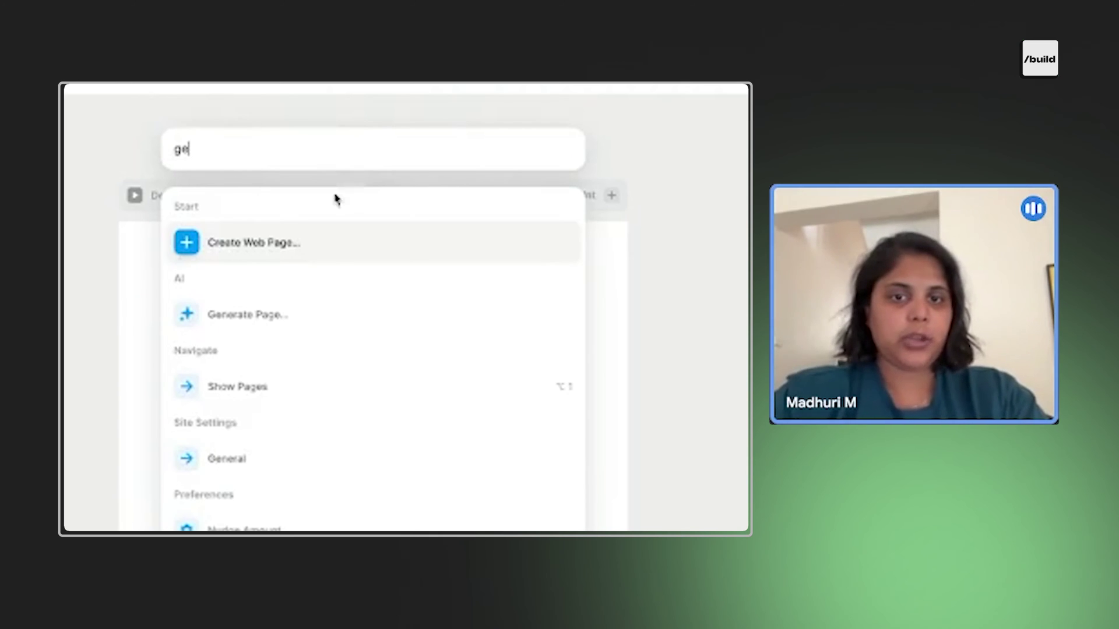
click(277, 321)
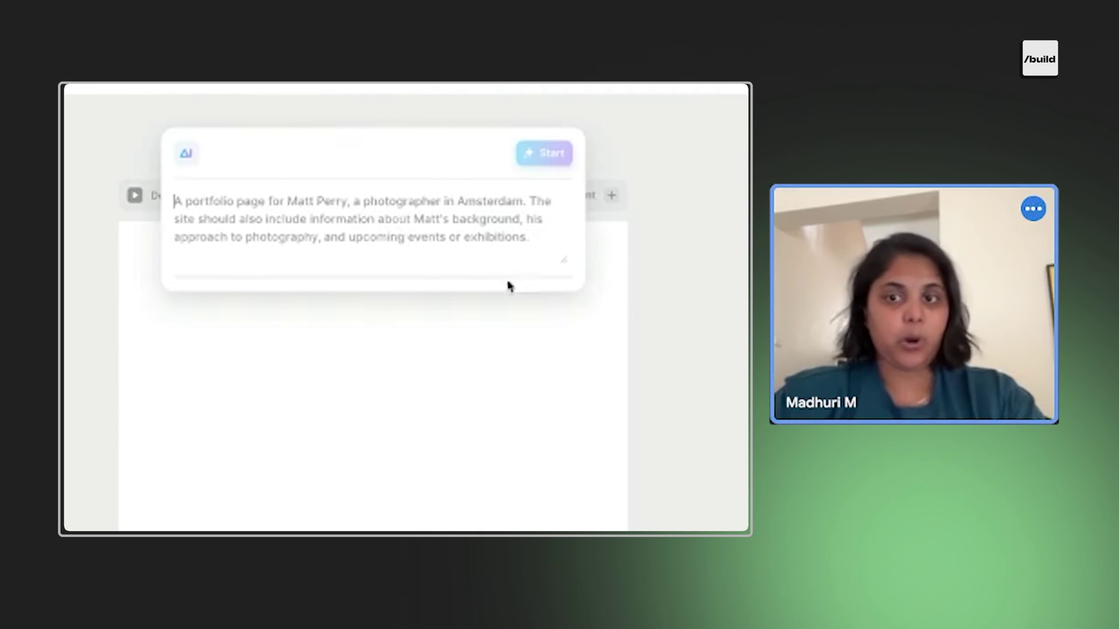
drag(565, 260, 570, 373)
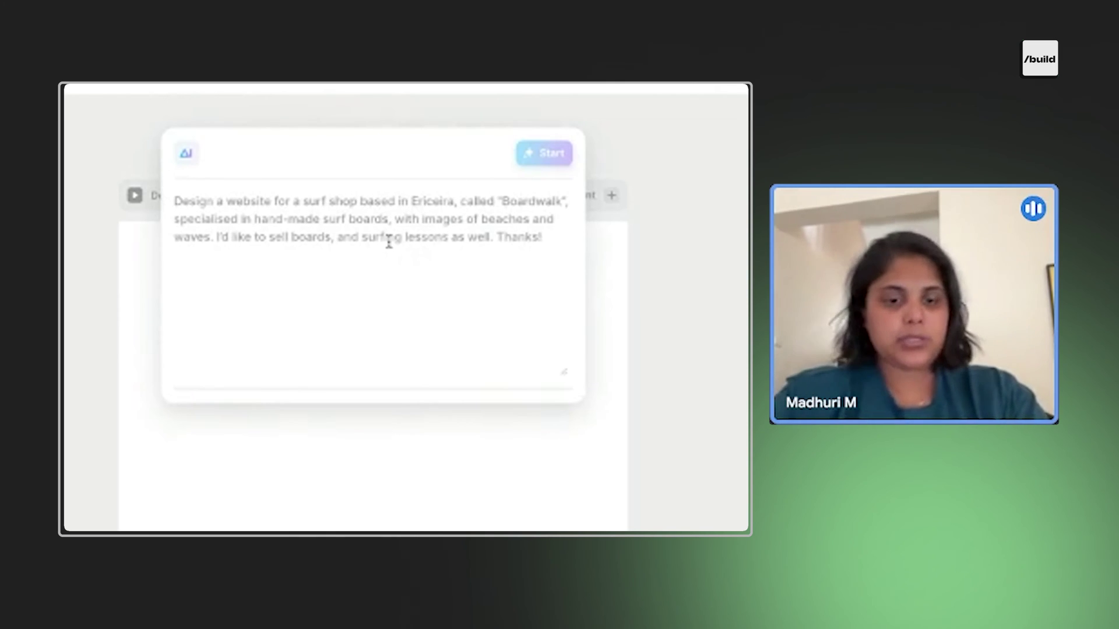
text(A resume page for a developer named "Akash" from New Delhi and who spe)
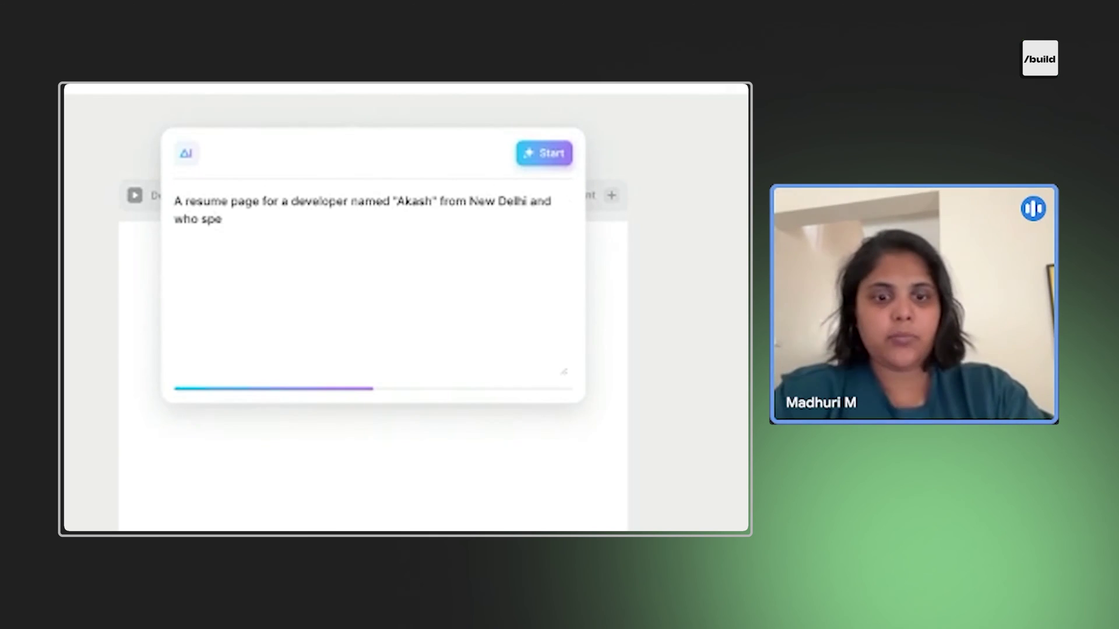
text(calises in Rails and React. Should have a CTA called book a call or send an email.)
key(Return)
key(Return)
text(Layout can be geometric, light mode and have lighter brown shades.)
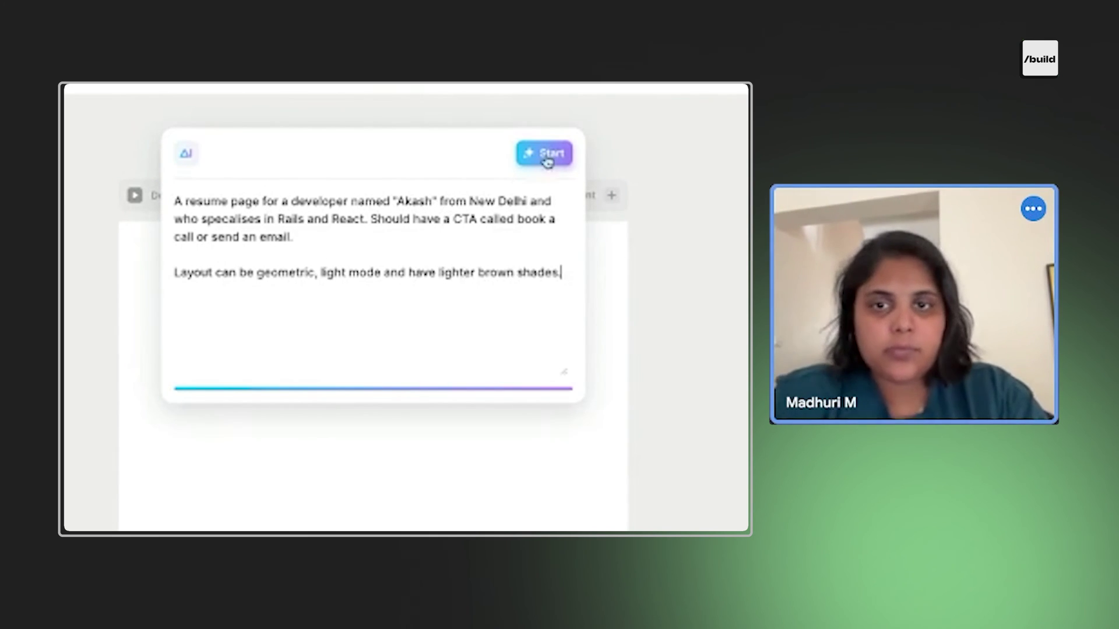
click(546, 155)
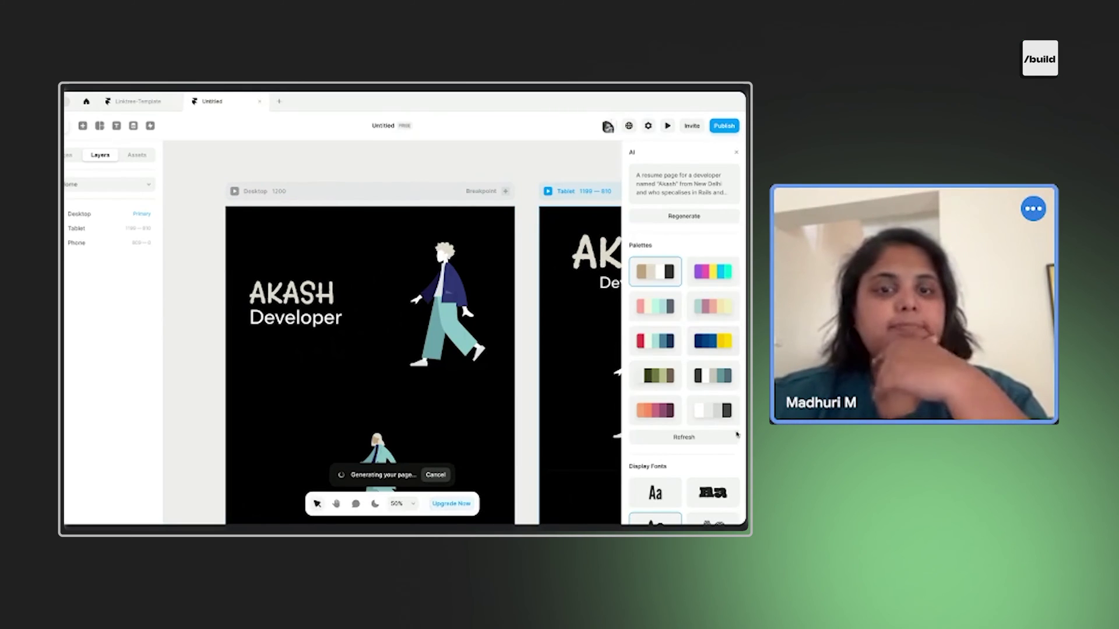
Scroll the canvas to review the generated hero, project cards, timeline, Connect Now and footer.
scroll(471, 370, down, 10)
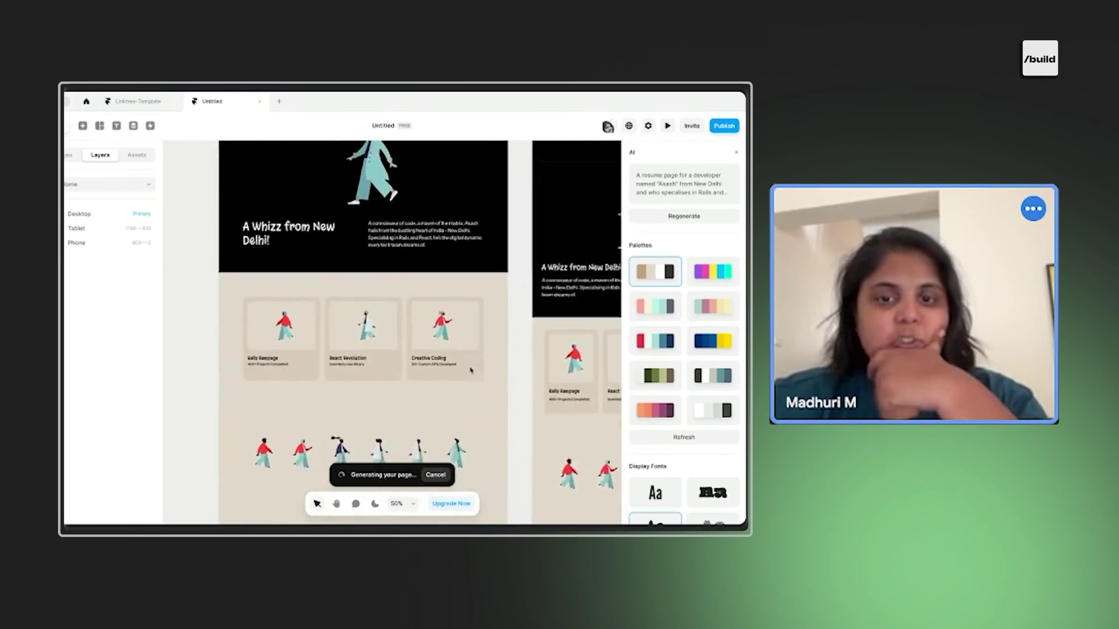
scroll(470, 370, down, 2)
scroll(501, 378, down, 5)
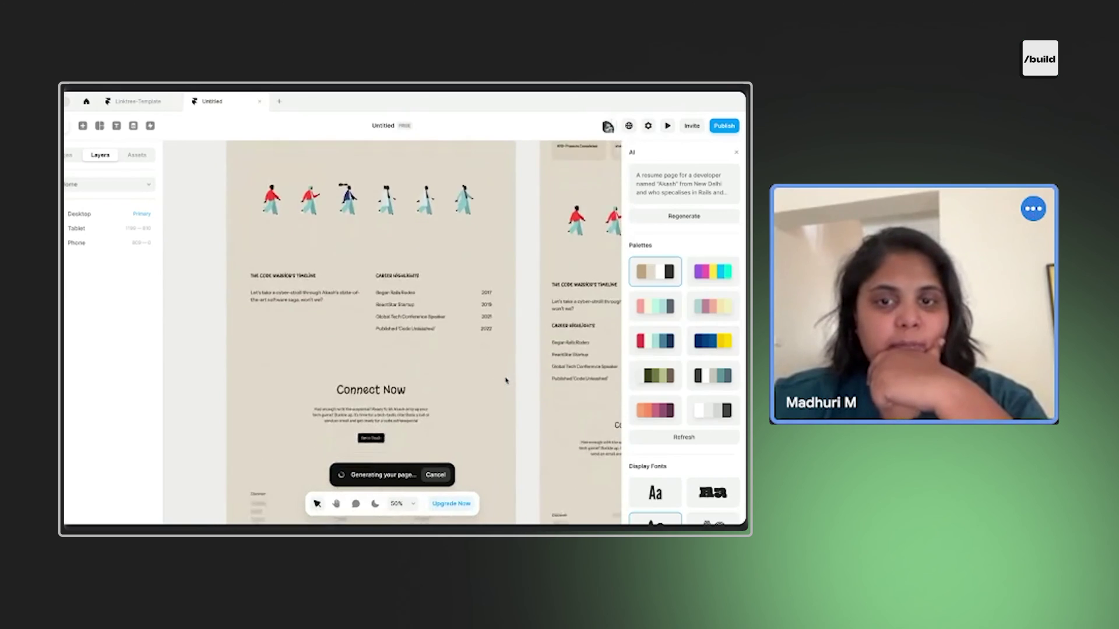
scroll(501, 327, down, 4)
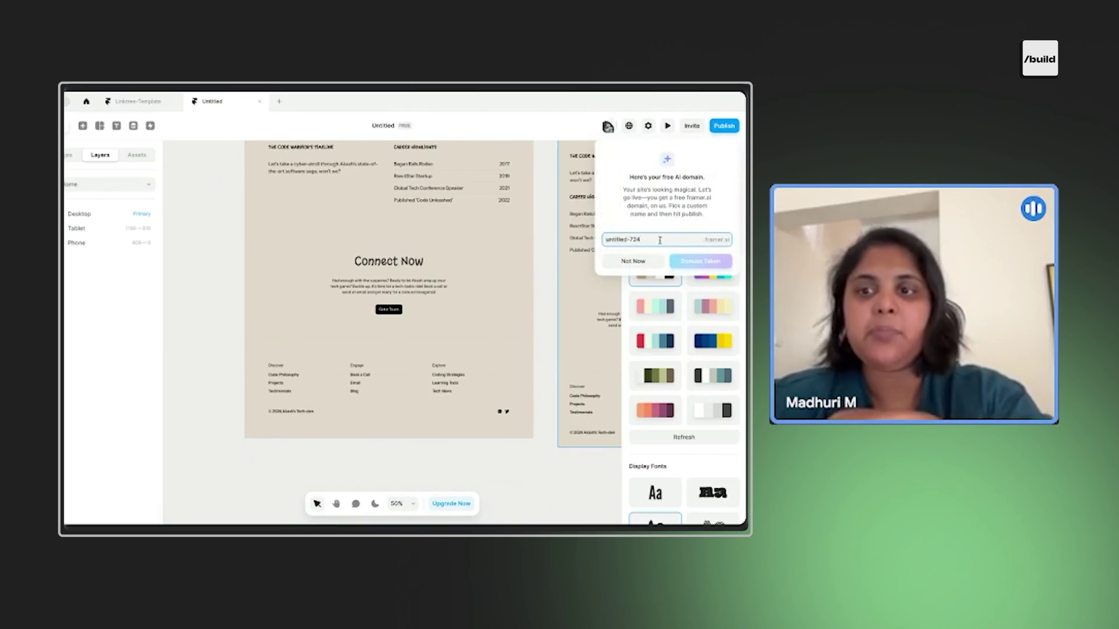
Publish the site to akash-dev.framer.ai and scroll the live page down to its footer.
drag(659, 239, 602, 239)
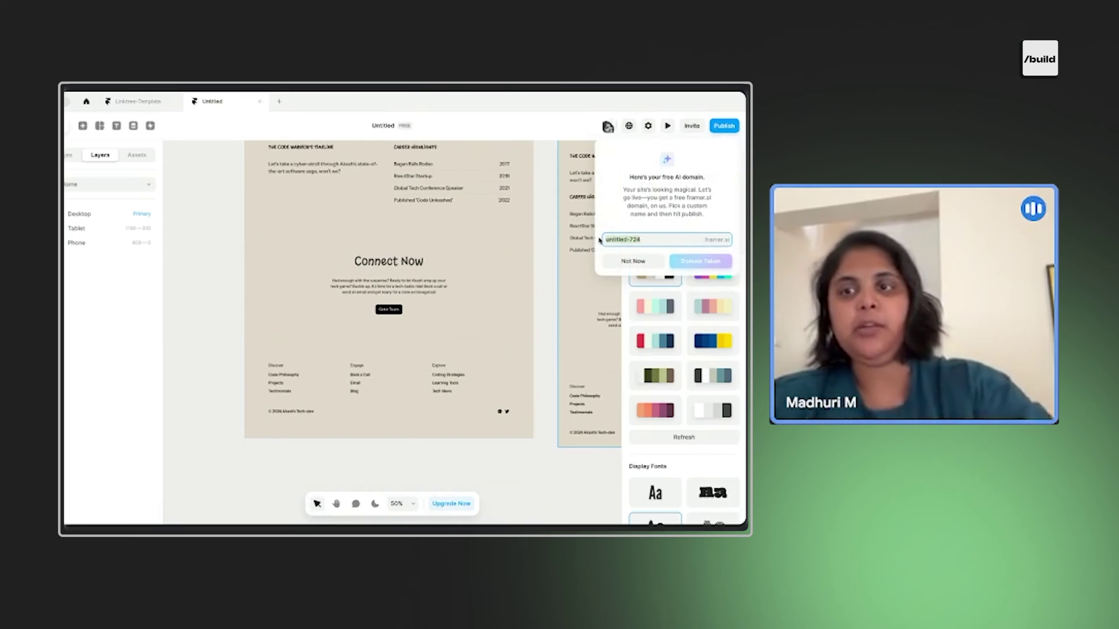
key(BackSpace)
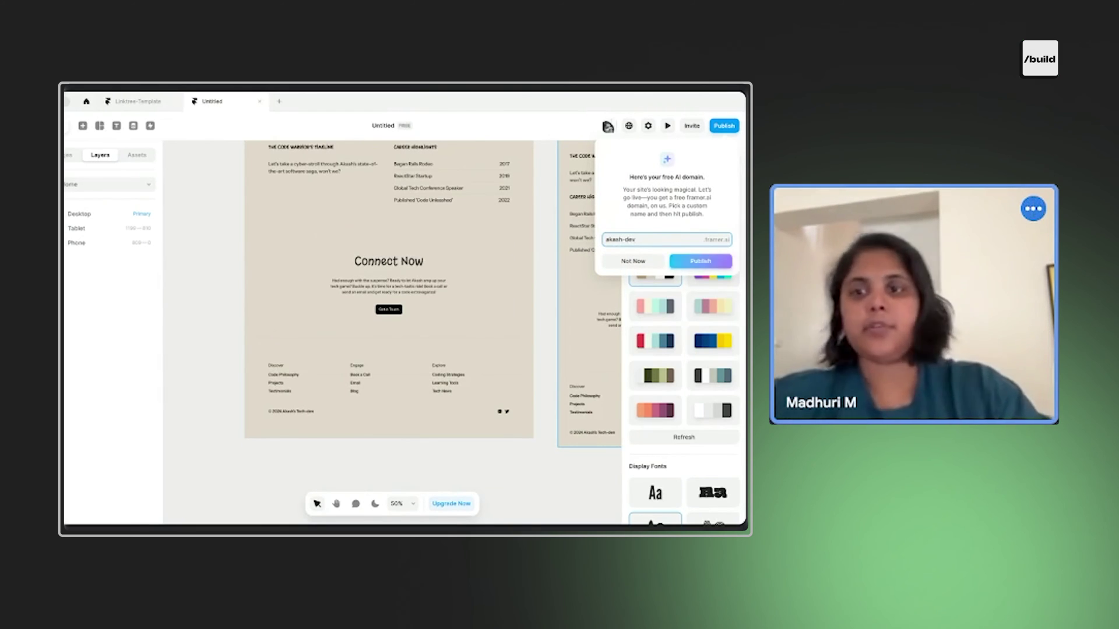
click(697, 262)
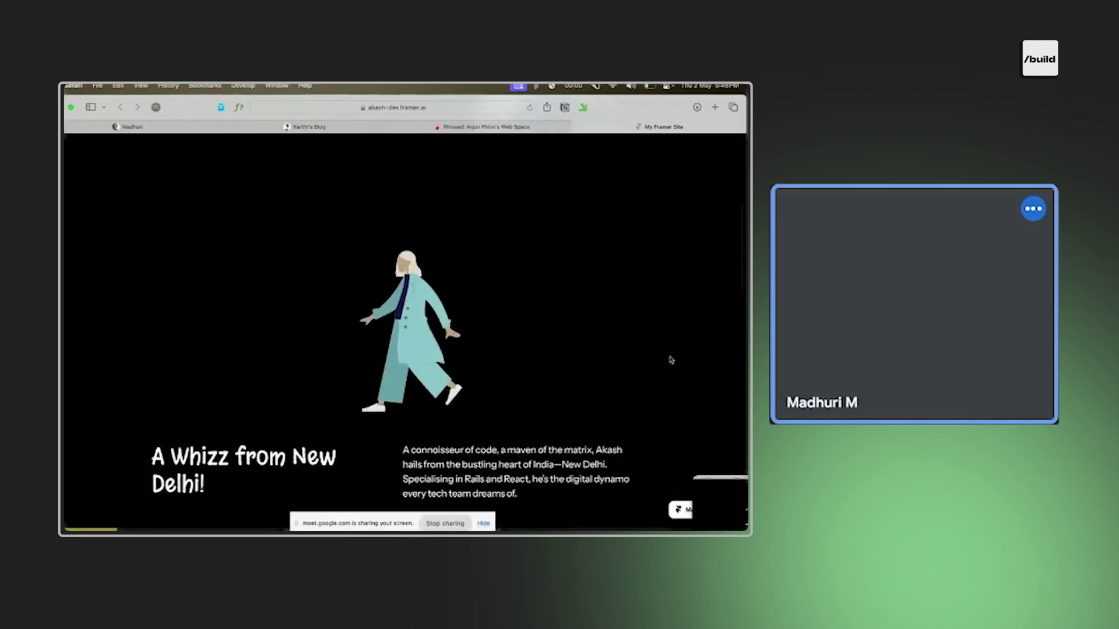
scroll(668, 357, down, 10)
scroll(670, 360, down, 15)
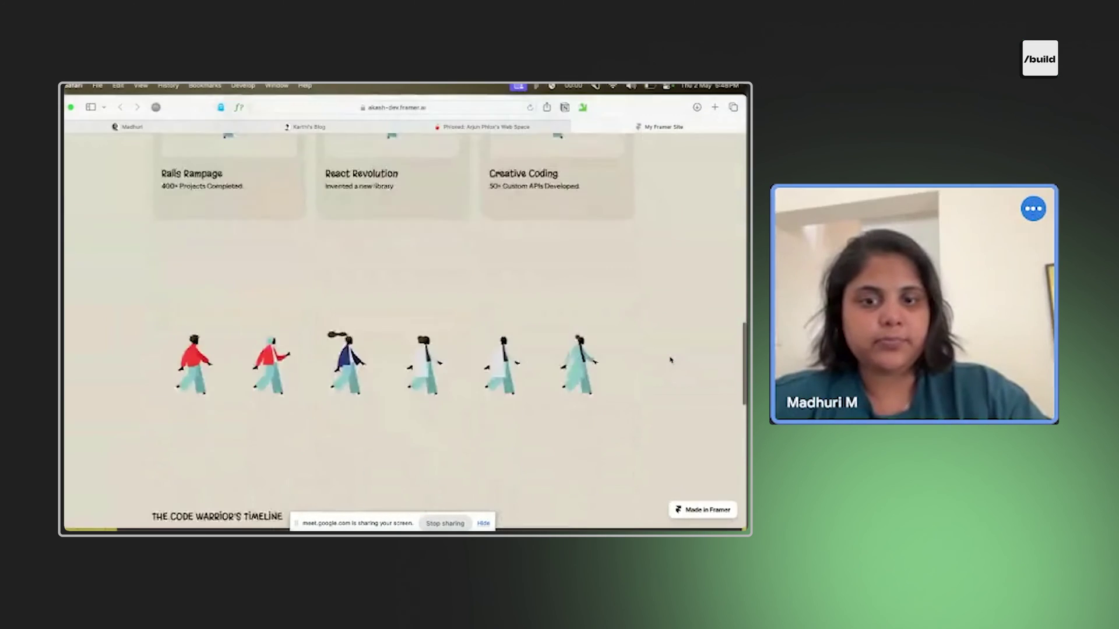
scroll(670, 359, up, 20)
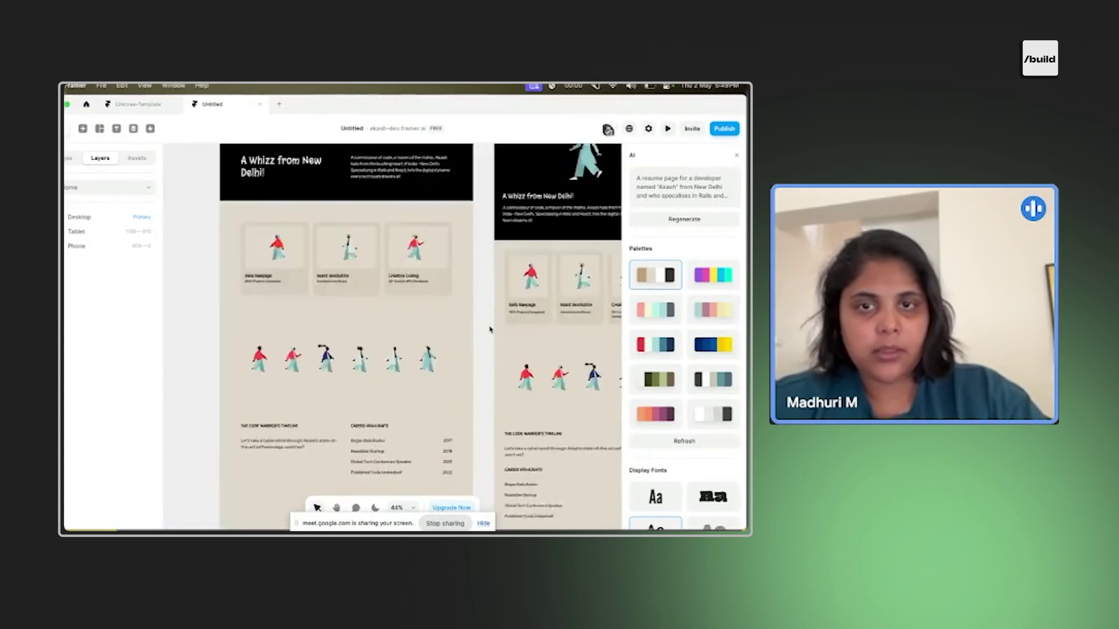
Select the Desktop frame and apply the pastel pink palette to the page theme.
scroll(490, 329, up, 10)
click(380, 199)
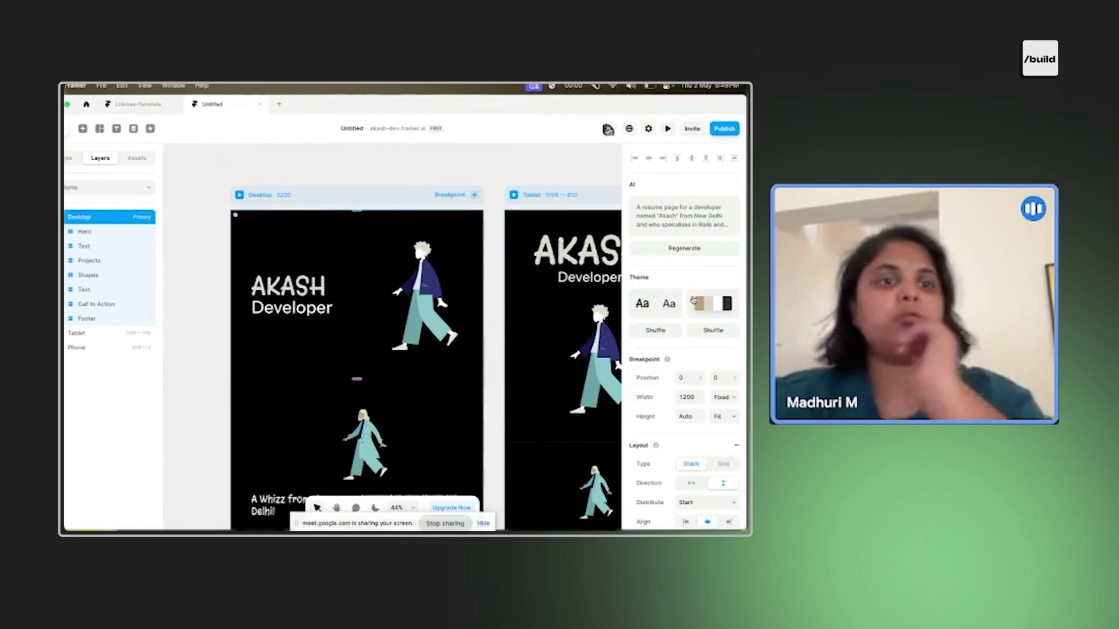
click(725, 300)
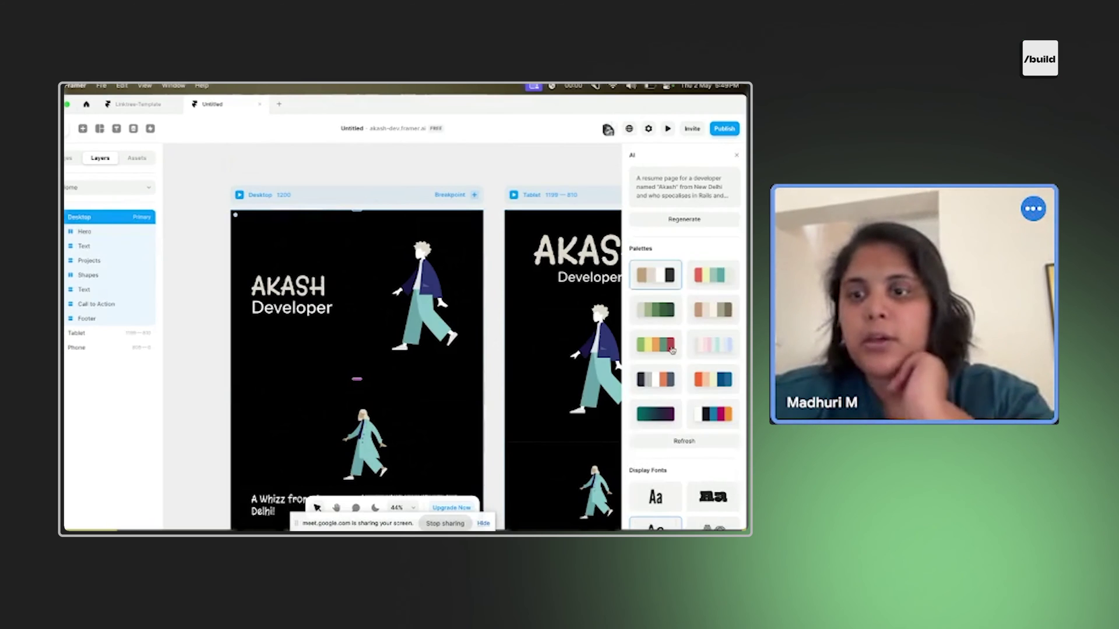
click(707, 348)
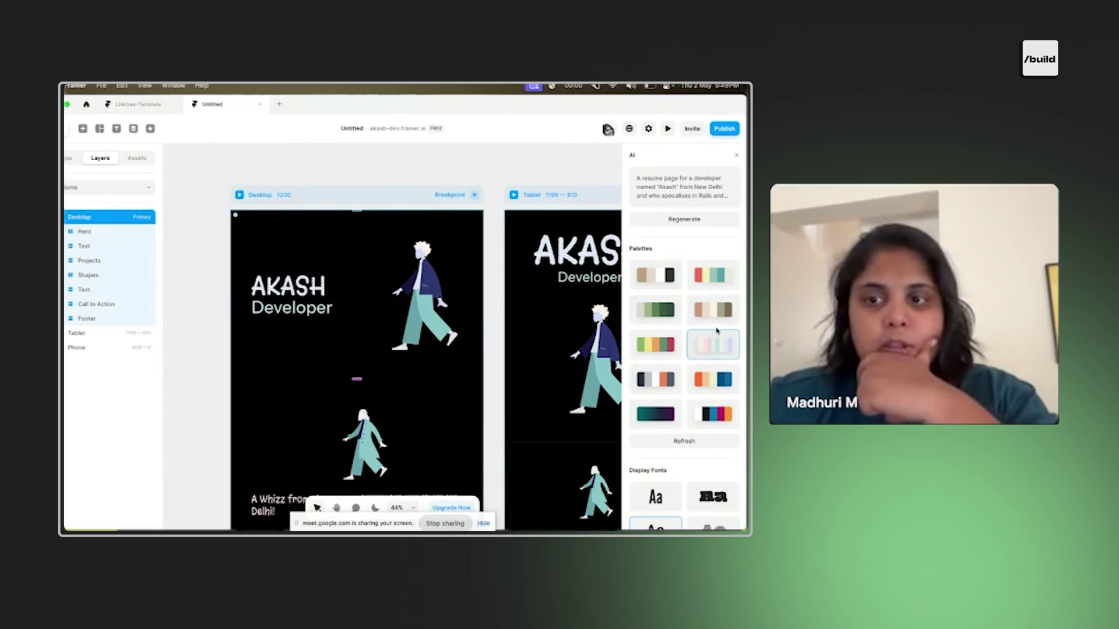
Give AKASH a heavier sans display font and Developer a monospace text font.
scroll(717, 332, down, 6)
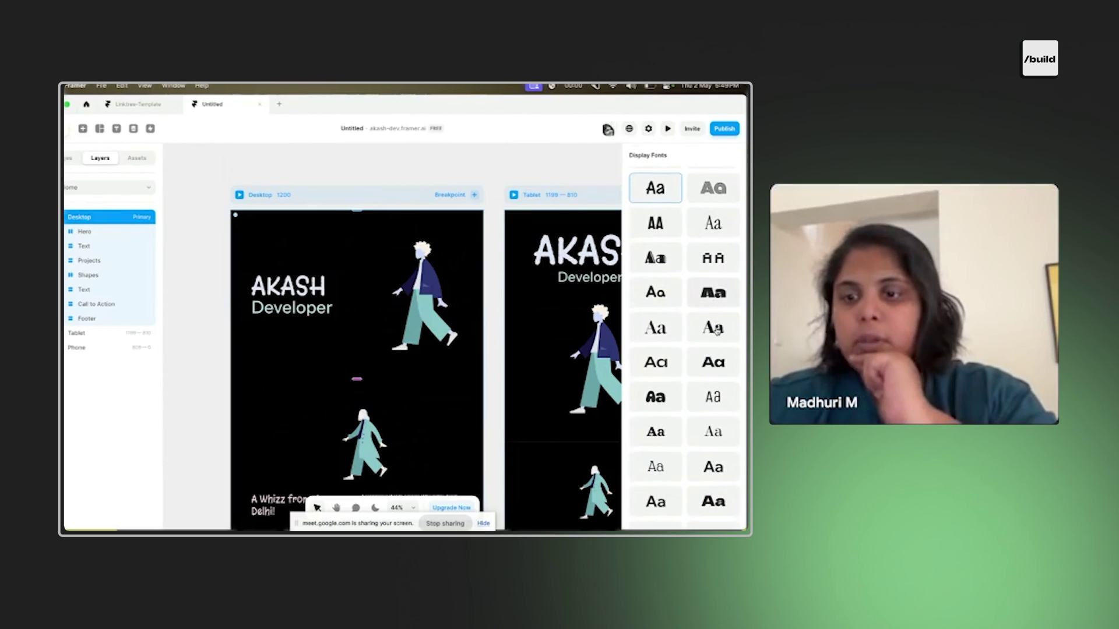
scroll(694, 406, down, 5)
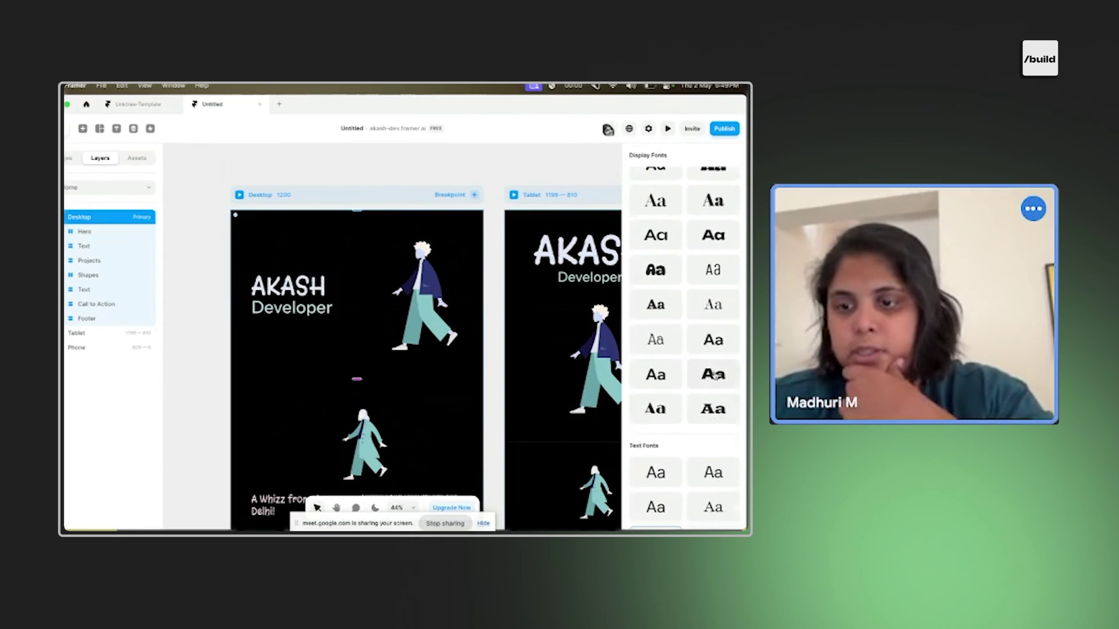
scroll(714, 375, up, 8)
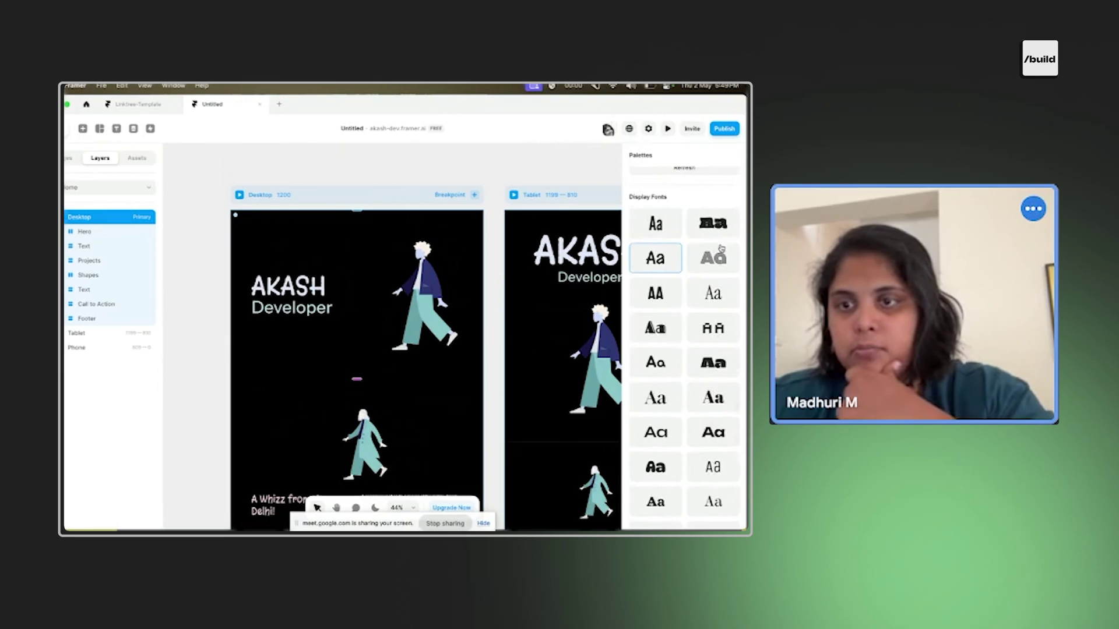
scroll(723, 315, down, 3)
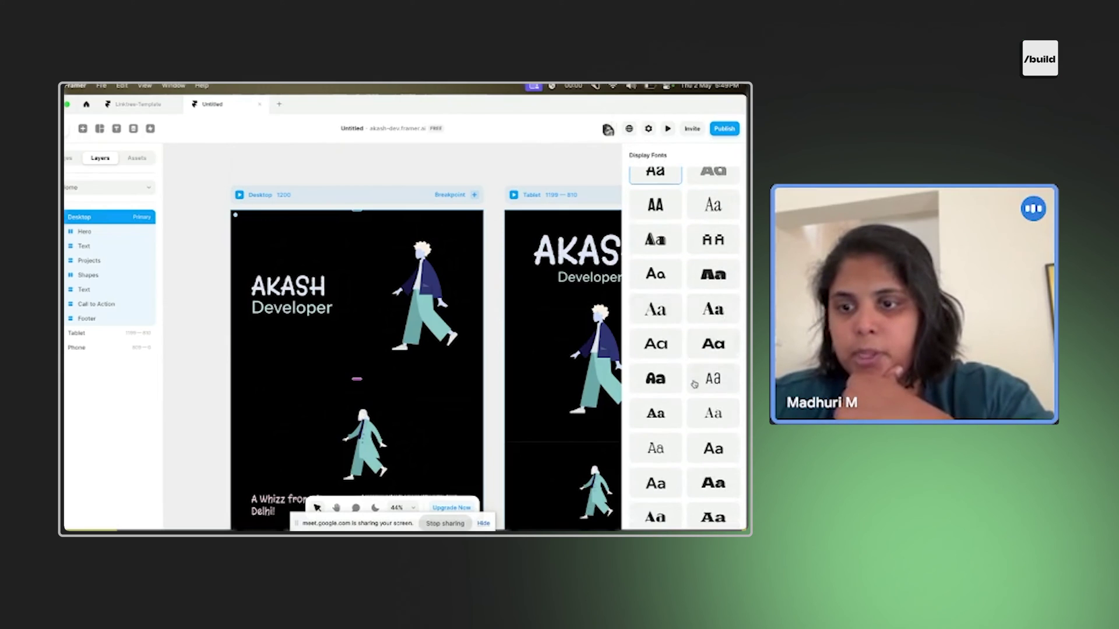
scroll(725, 444, down, 2)
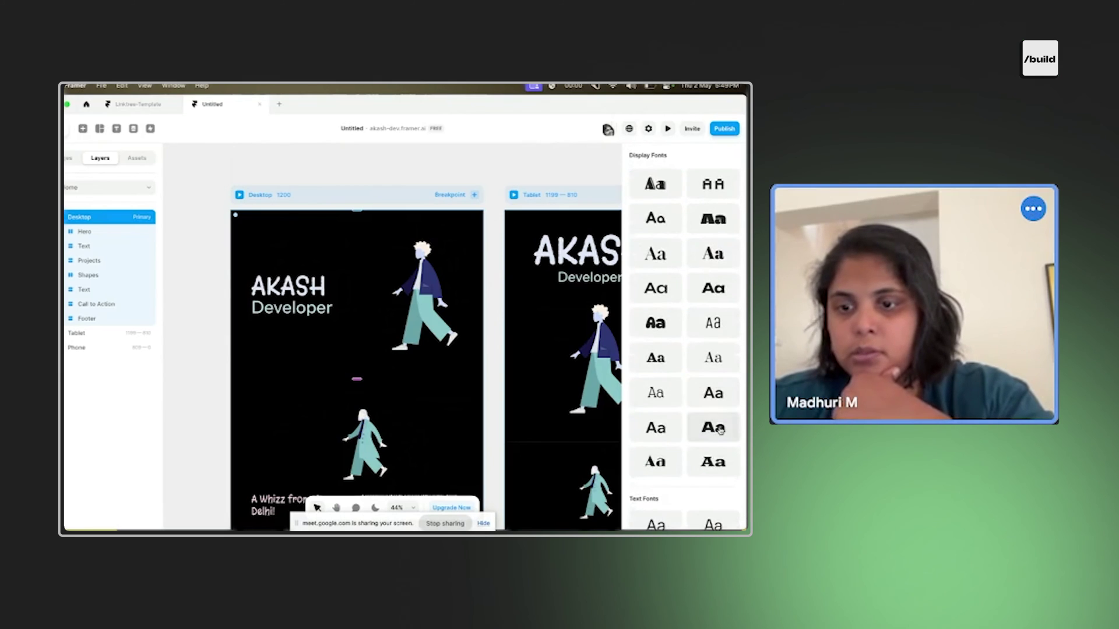
click(720, 430)
scroll(722, 407, down, 8)
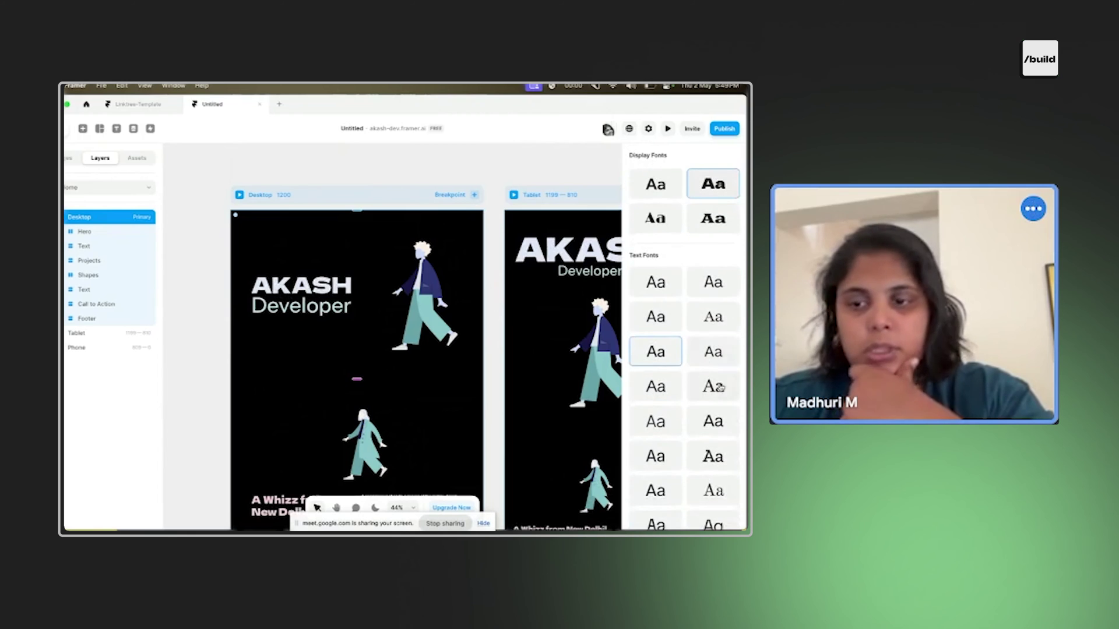
scroll(723, 391, down, 3)
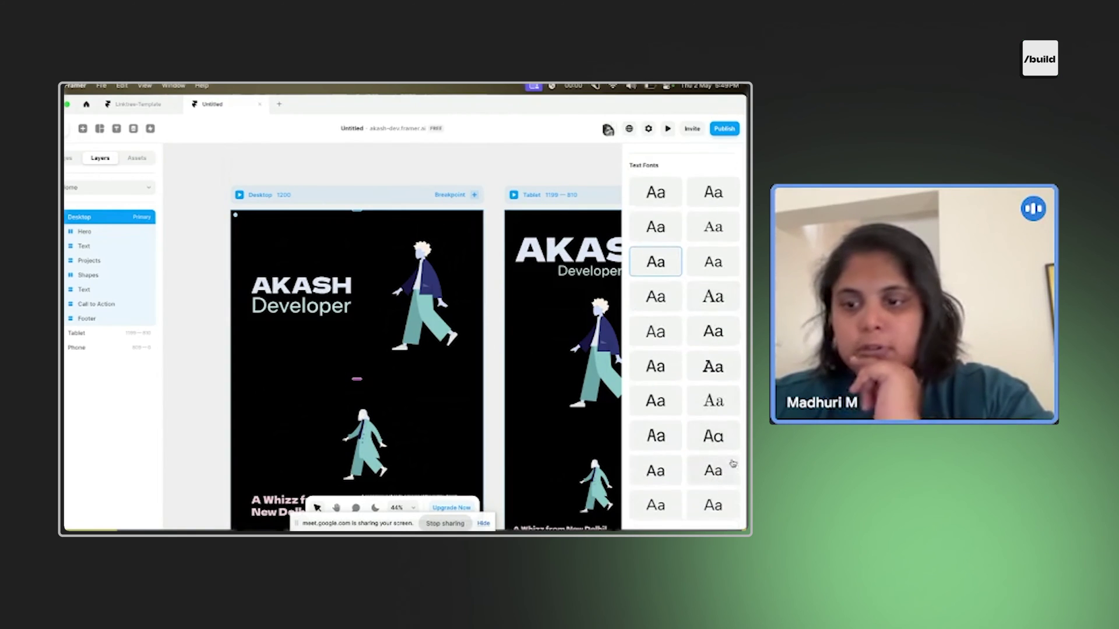
click(714, 476)
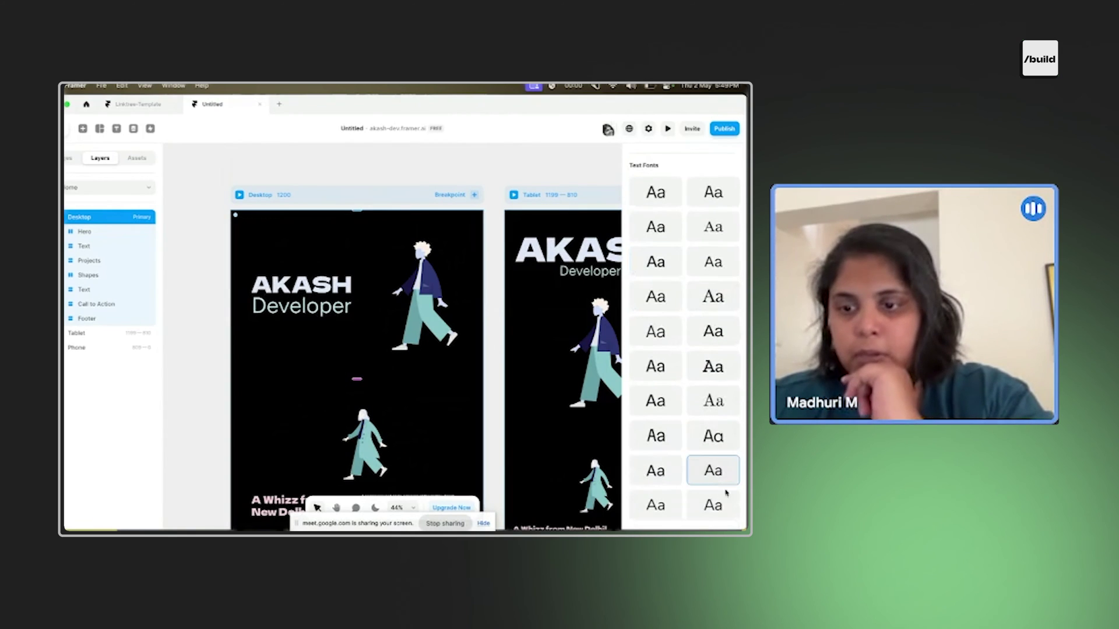
click(705, 441)
scroll(722, 408, up, 5)
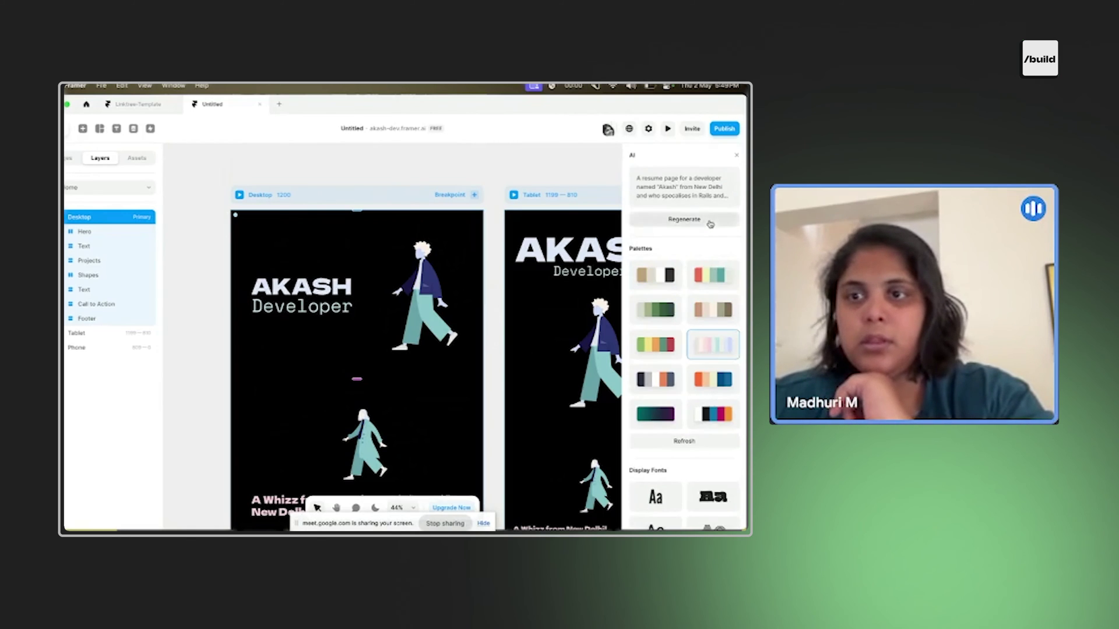
Regenerate the whole page from the existing AI prompt and scroll through the black-and-pink result.
click(713, 219)
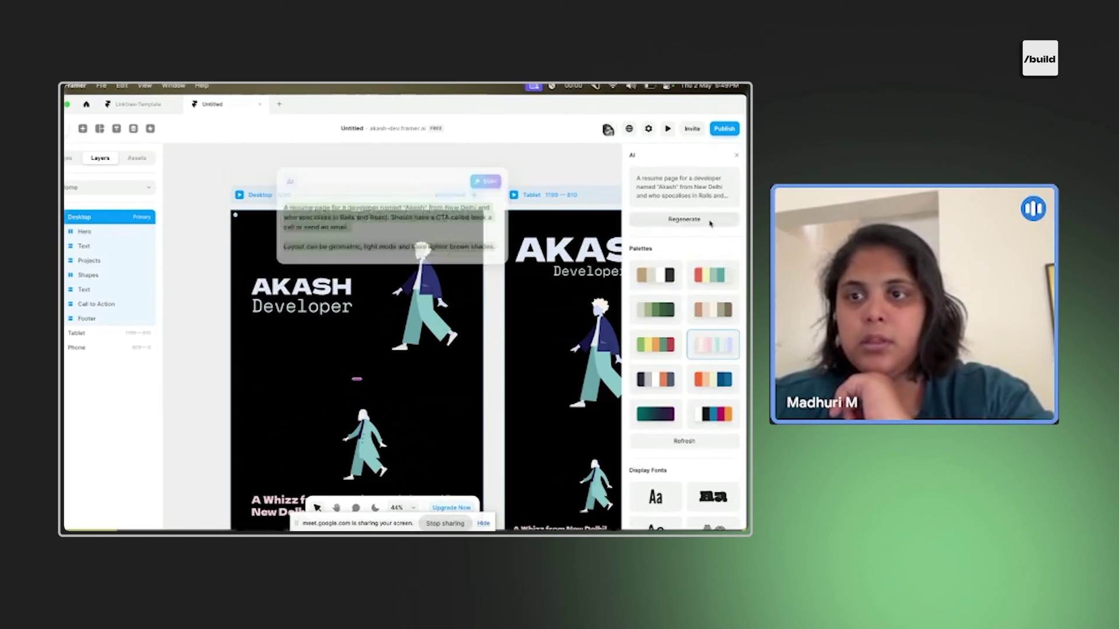
click(485, 178)
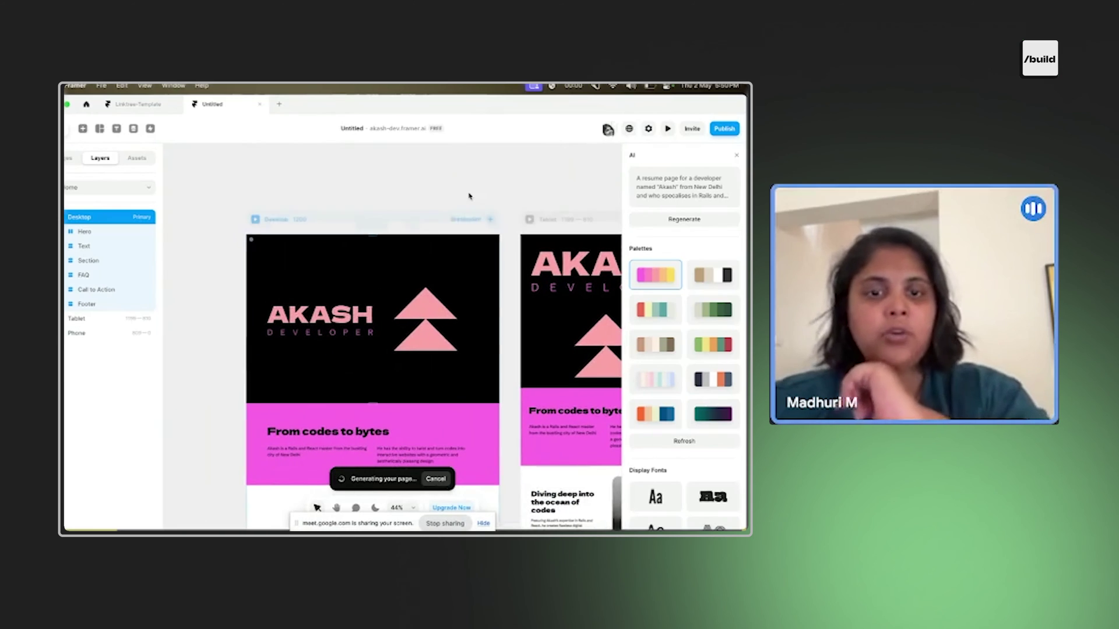
scroll(458, 234, down, 10)
scroll(423, 402, down, 4)
scroll(423, 402, down, 2)
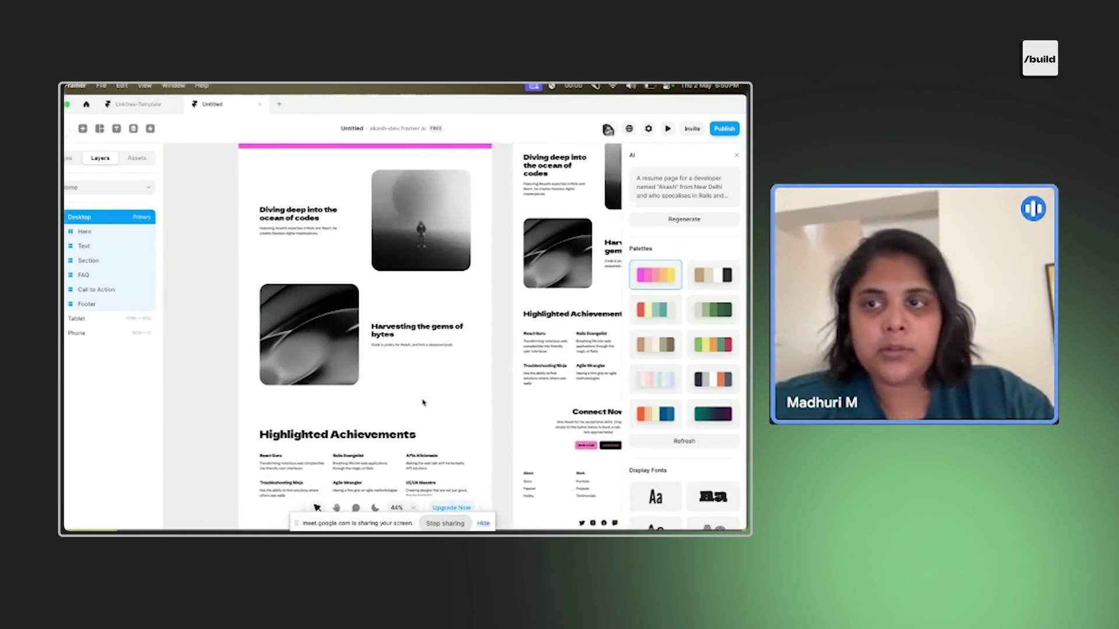
Publish the regenerated design as an update to akash-dev.framer.ai.
click(724, 128)
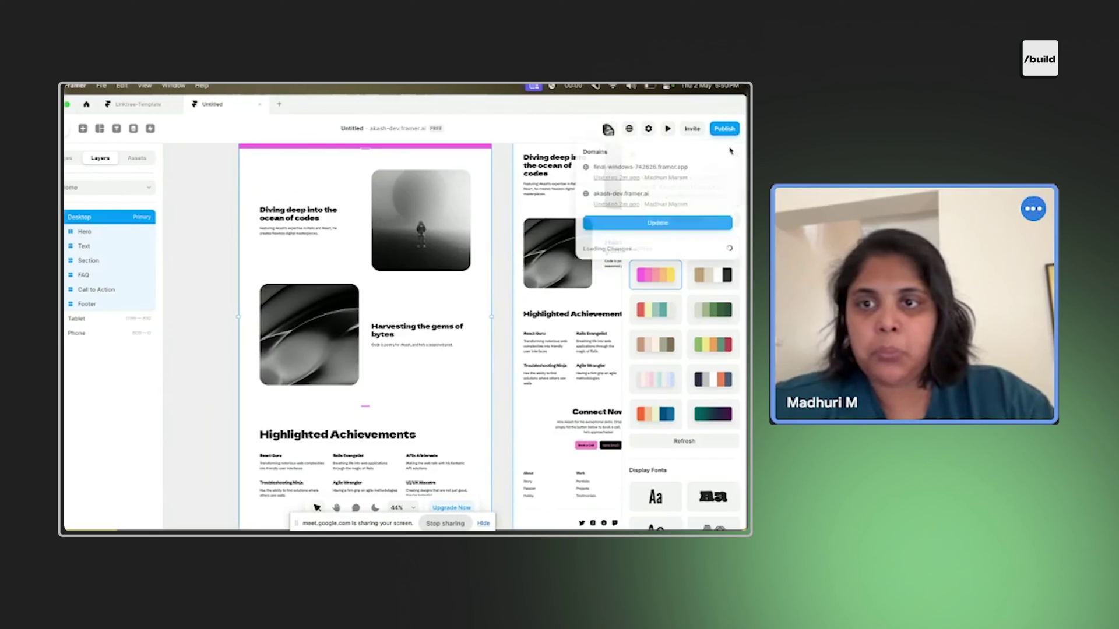
click(679, 225)
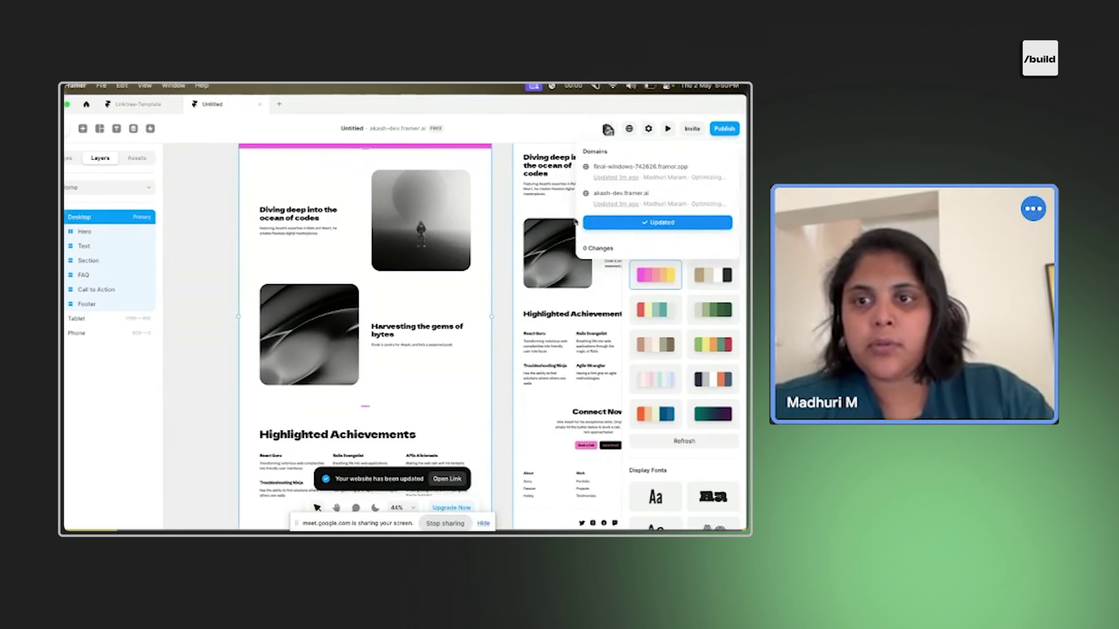
click(203, 315)
Switch to Safari and scroll the updated live site from the AKASH hero to the 2024 footer.
key(super+Tab)
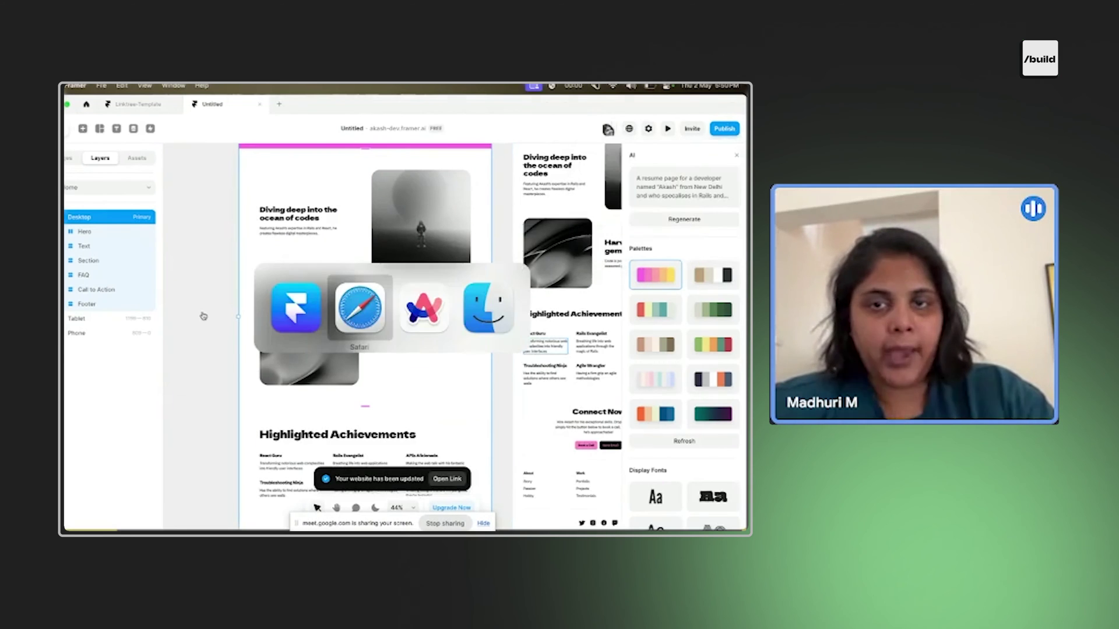
key(super+Tab)
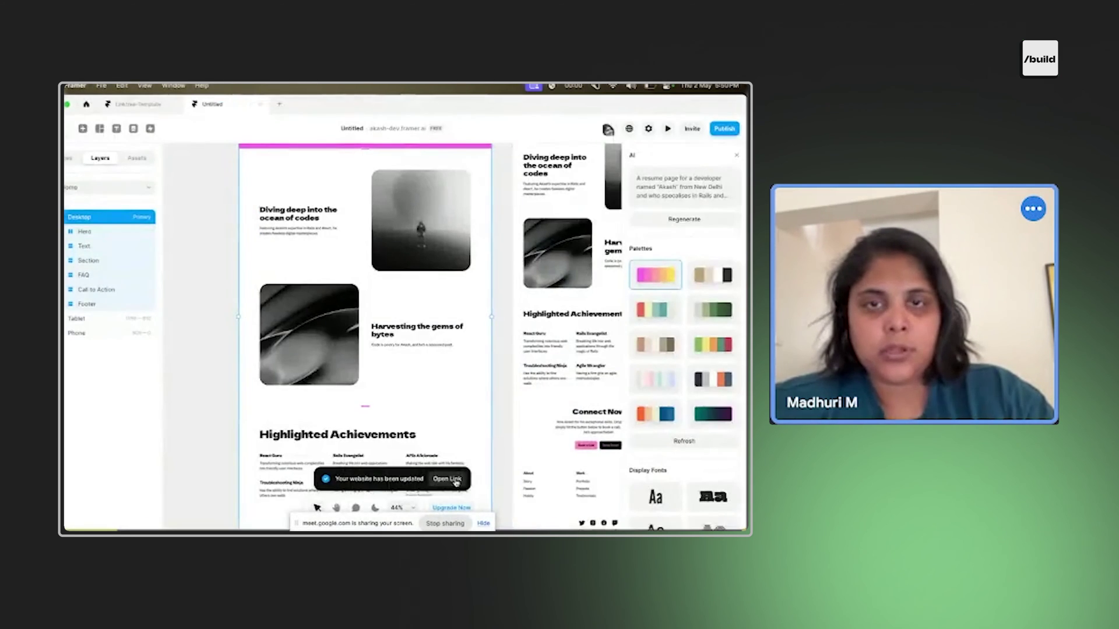
key(super+Tab)
scroll(638, 370, down, 3)
scroll(637, 370, down, 8)
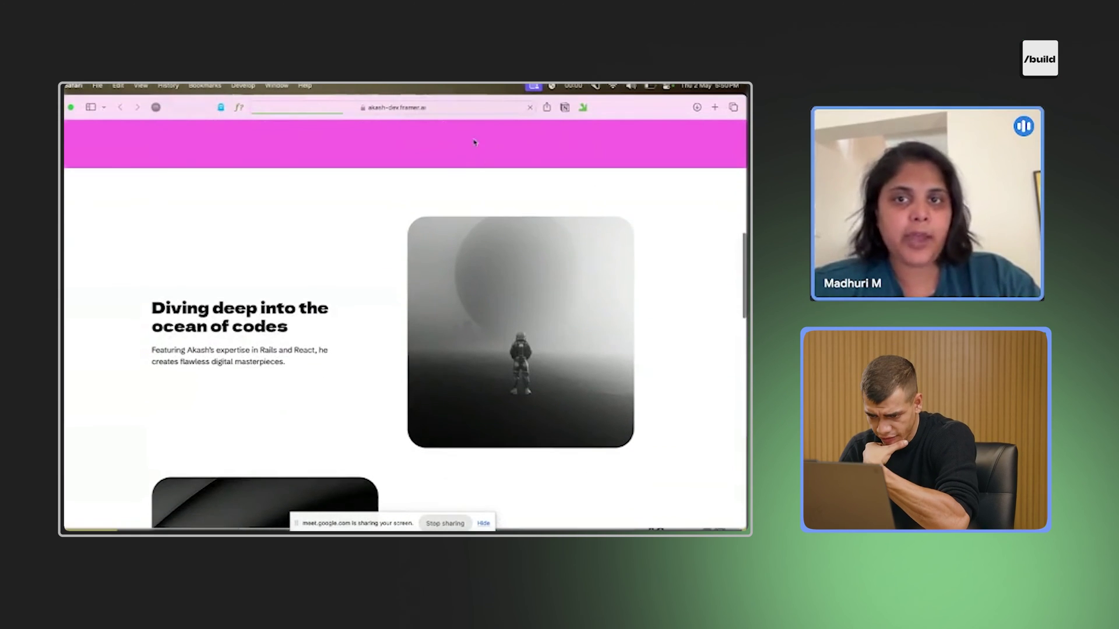
scroll(637, 371, up, 3)
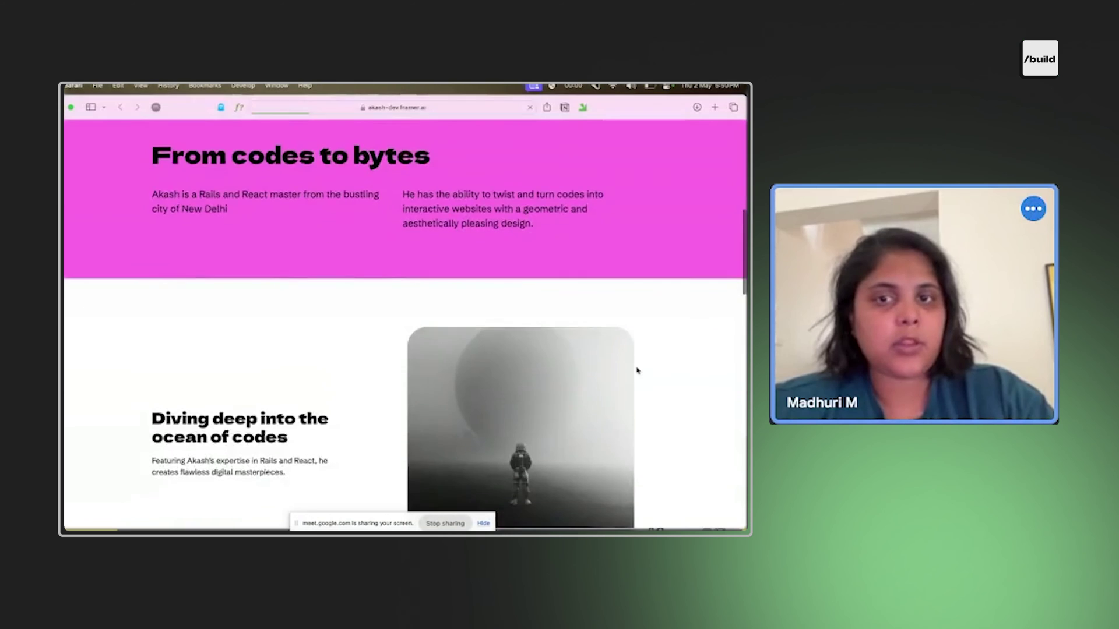
scroll(638, 370, down, 3)
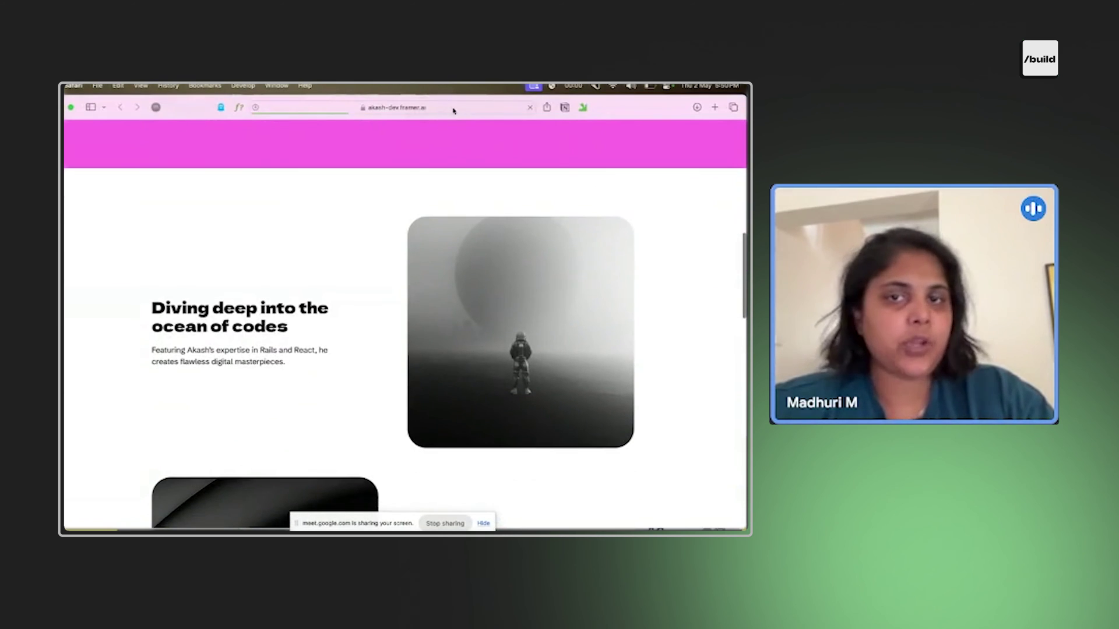
scroll(639, 199, down, 5)
scroll(640, 199, down, 10)
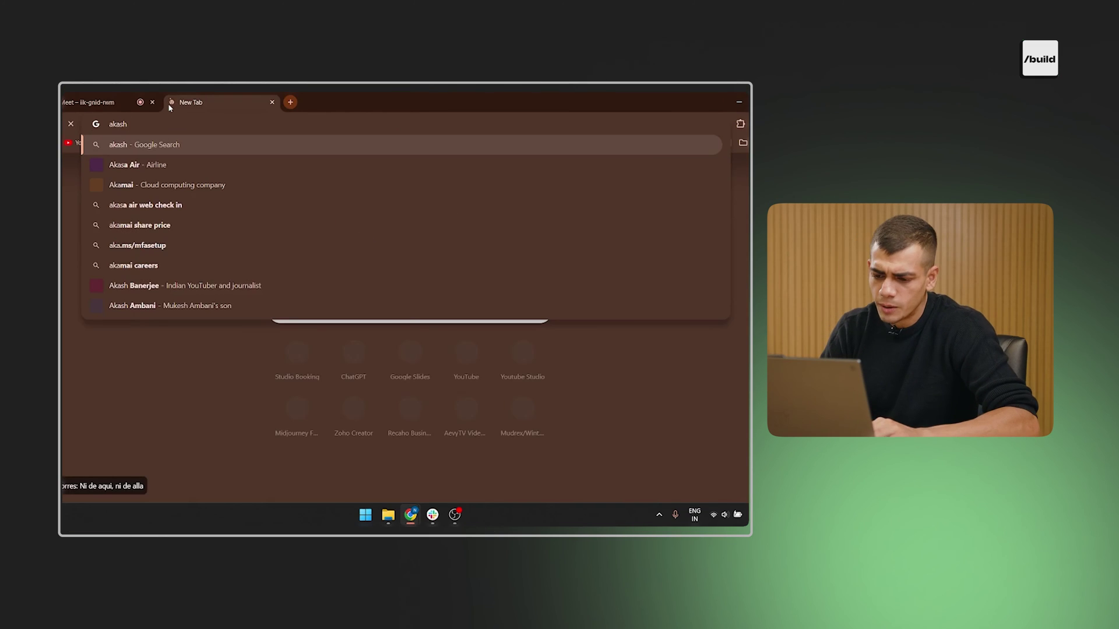
Load akash-dev.framer.ai in a new Chrome tab and scroll through the live resume.
text(-dev.framer)
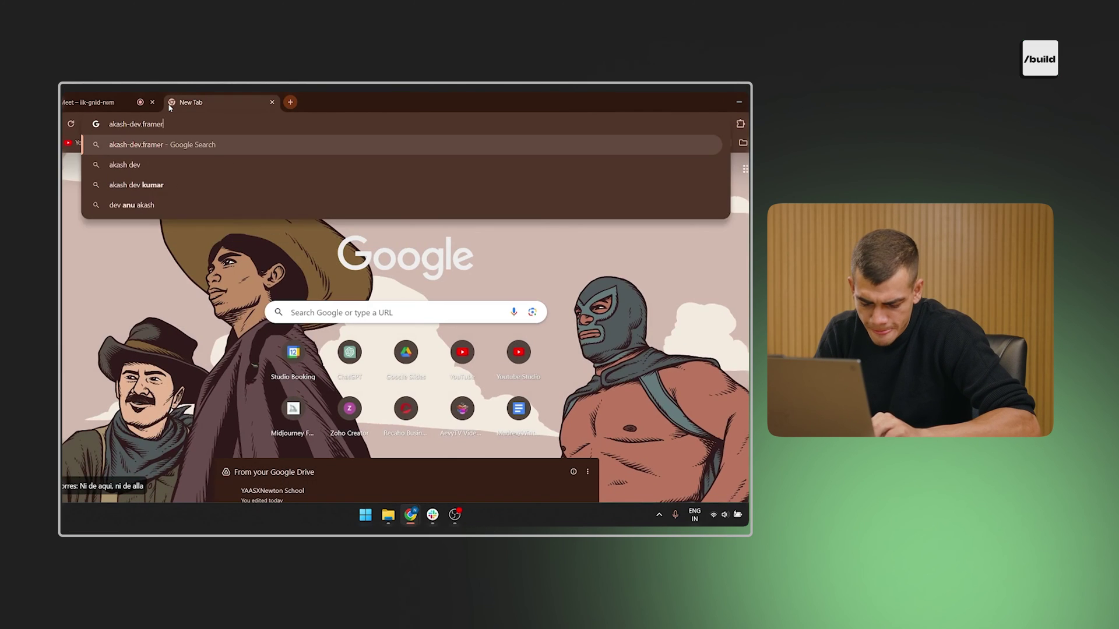
text(.ai)
key(Return)
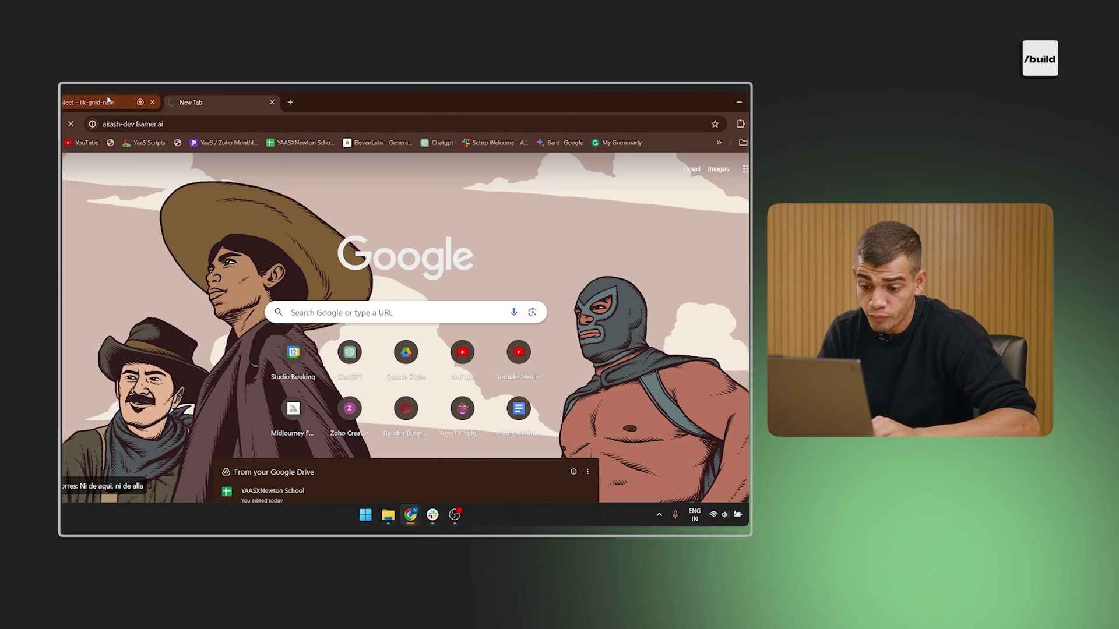
scroll(532, 395, down, 10)
scroll(531, 394, down, 15)
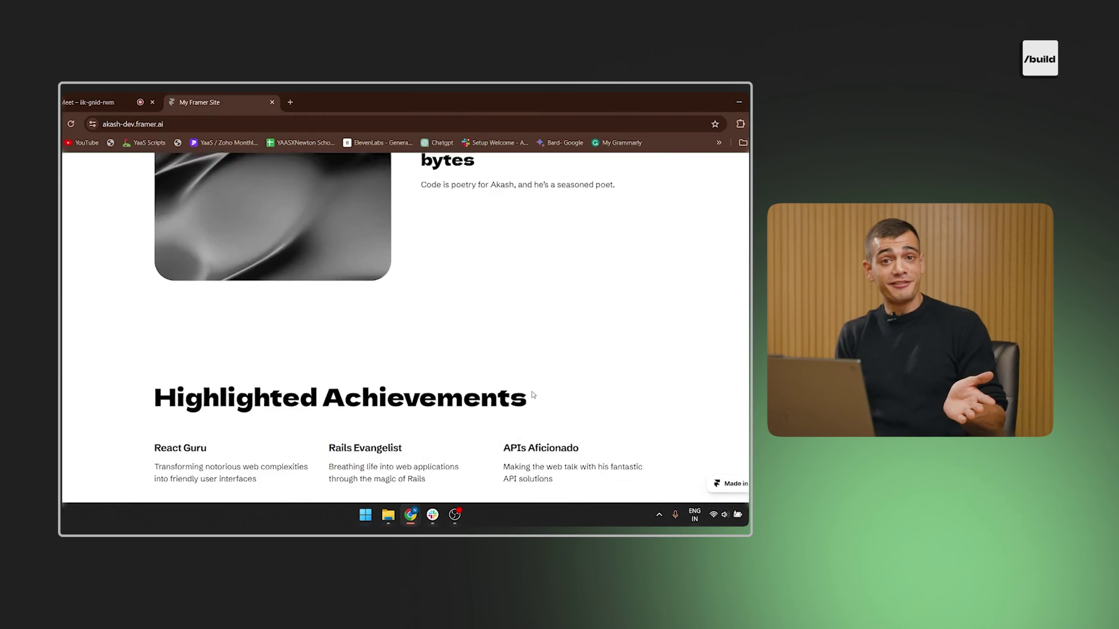
scroll(532, 394, up, 15)
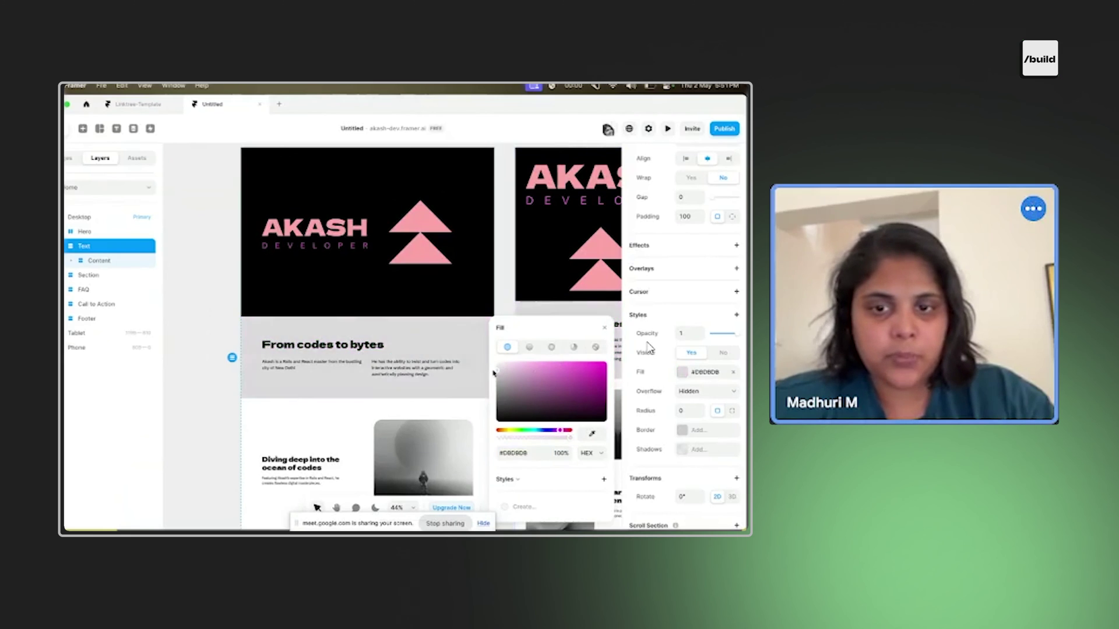
Change the Hero frame's background fill to light grey #EBEBEB.
click(595, 330)
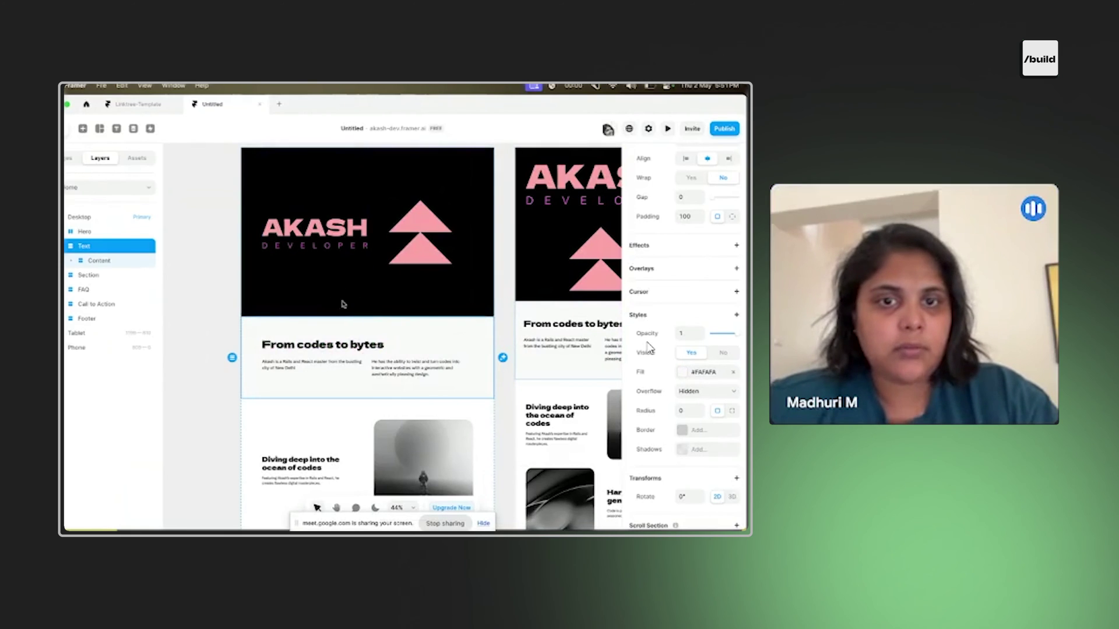
scroll(357, 304, up, 2)
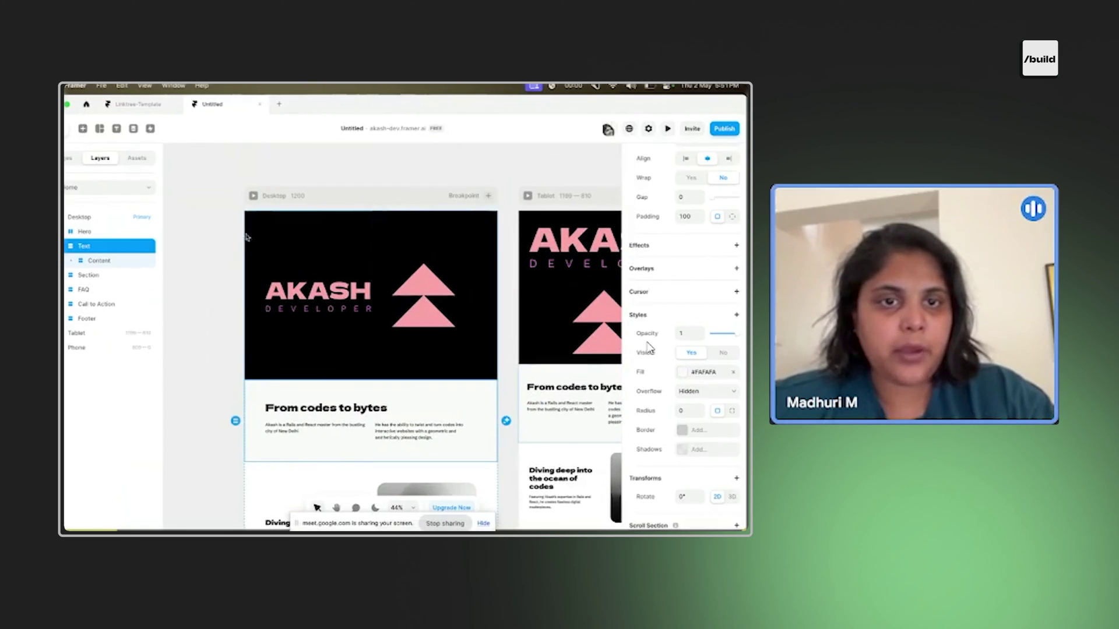
click(254, 252)
scroll(649, 348, down, 6)
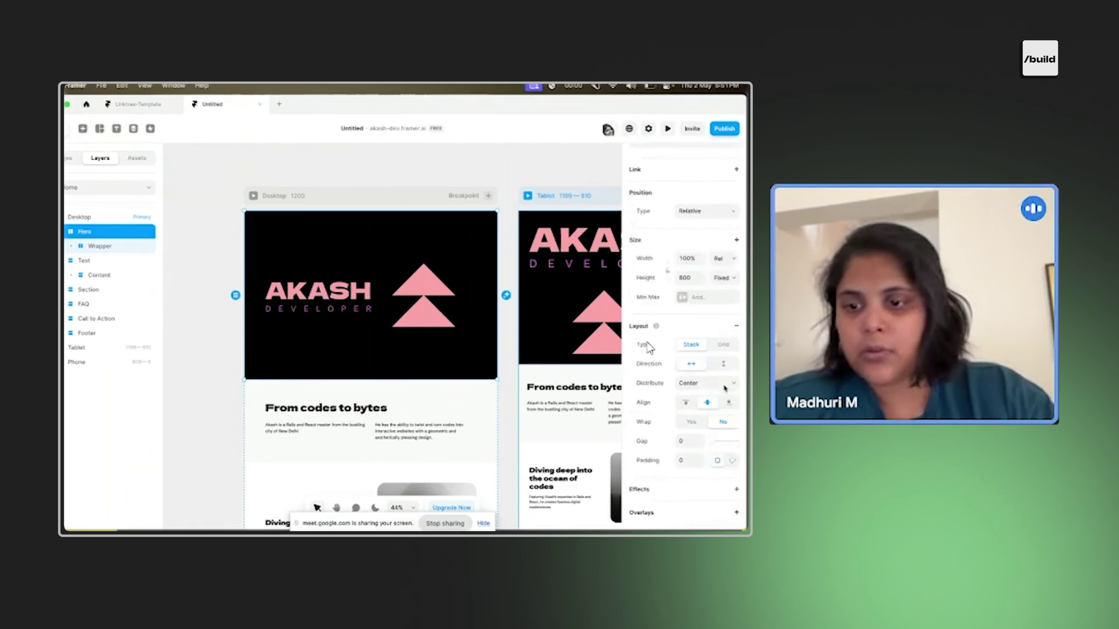
click(696, 353)
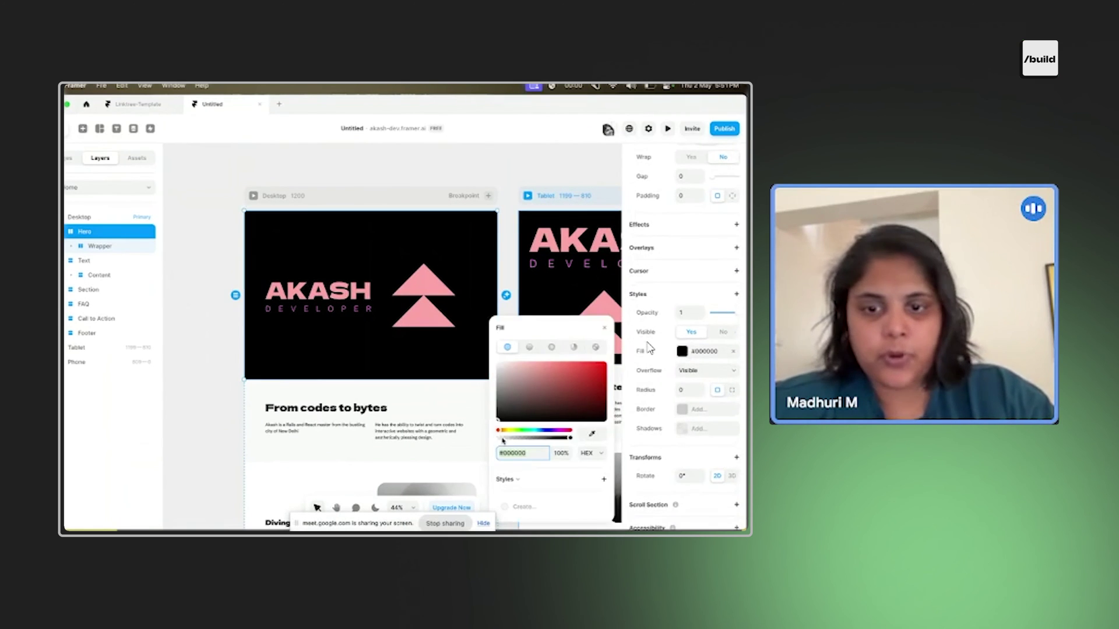
drag(510, 390, 479, 368)
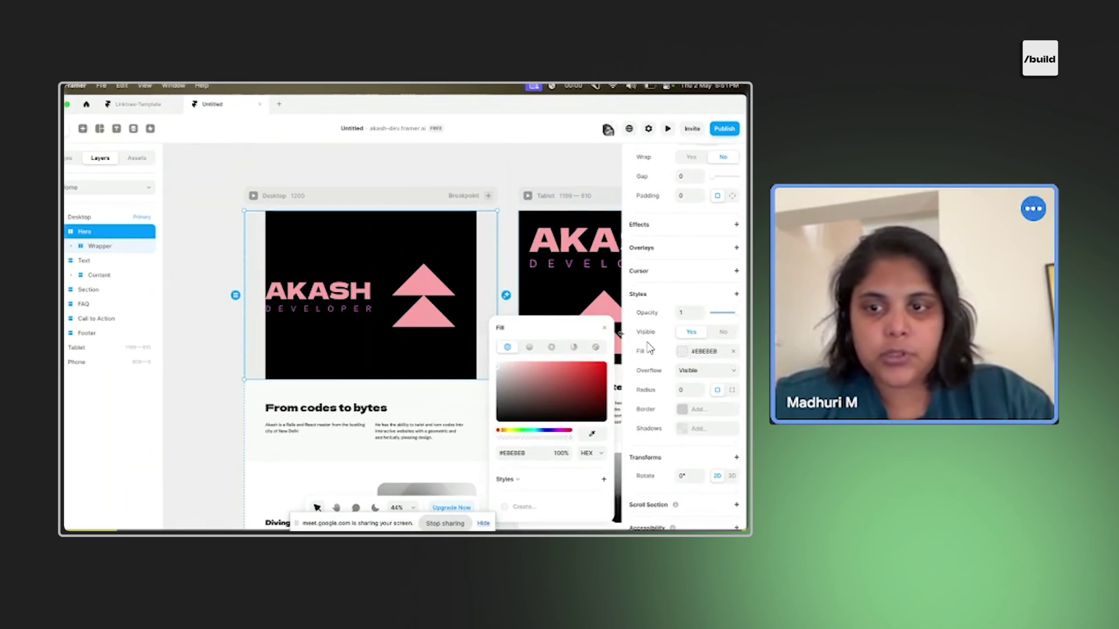
click(604, 331)
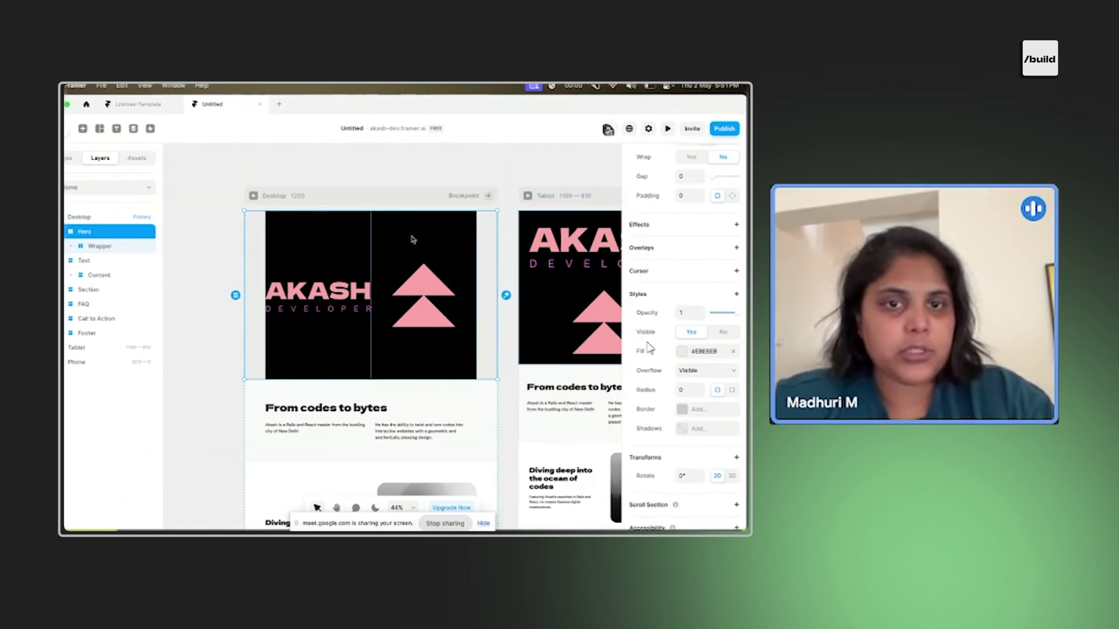
Remove the black fills from the Right and Left hero frames.
click(412, 239)
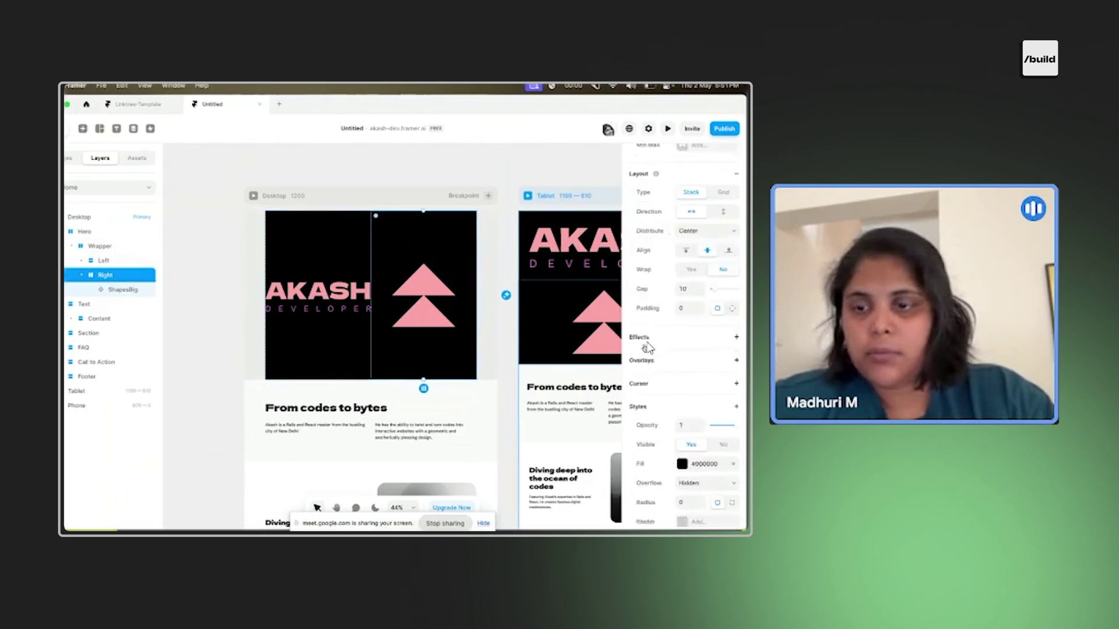
scroll(647, 349, down, 3)
click(733, 326)
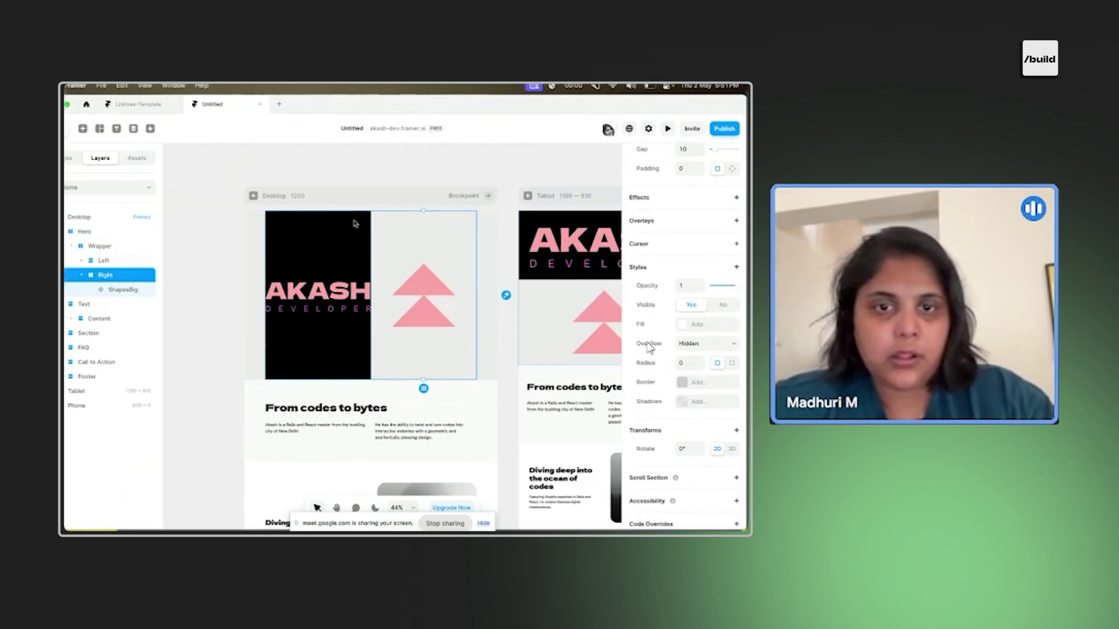
click(337, 231)
scroll(667, 432, up, 3)
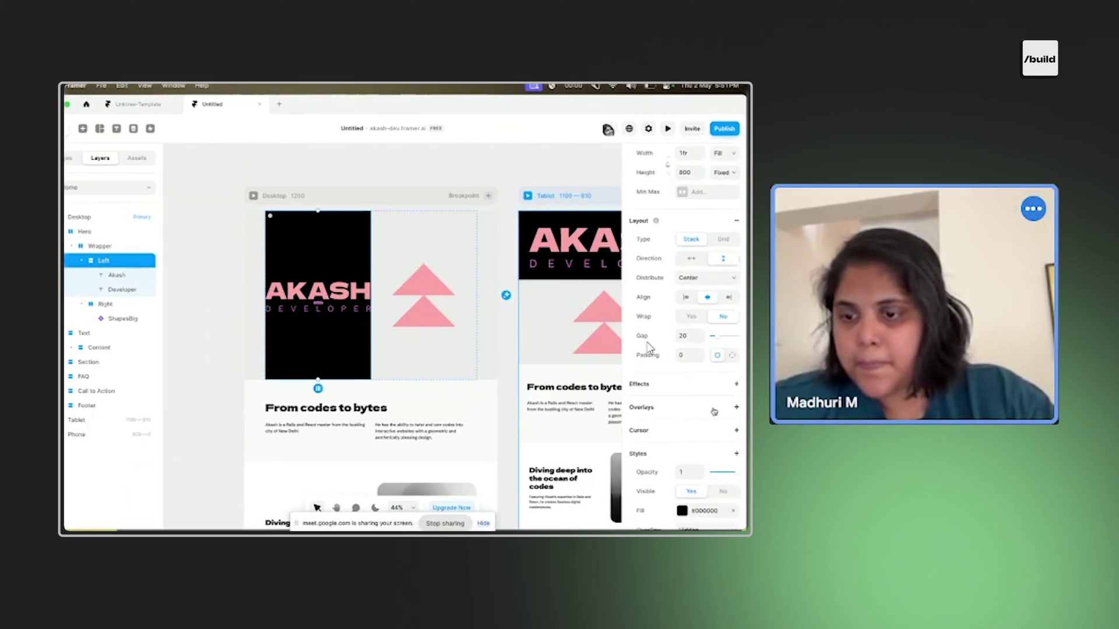
scroll(650, 347, down, 1)
click(734, 472)
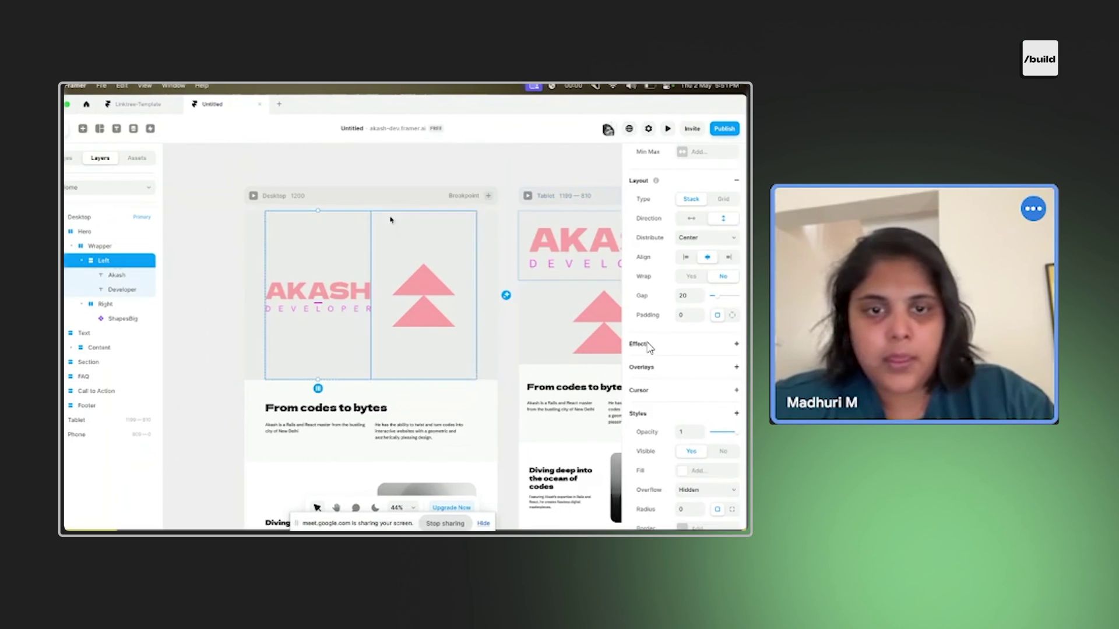
click(338, 301)
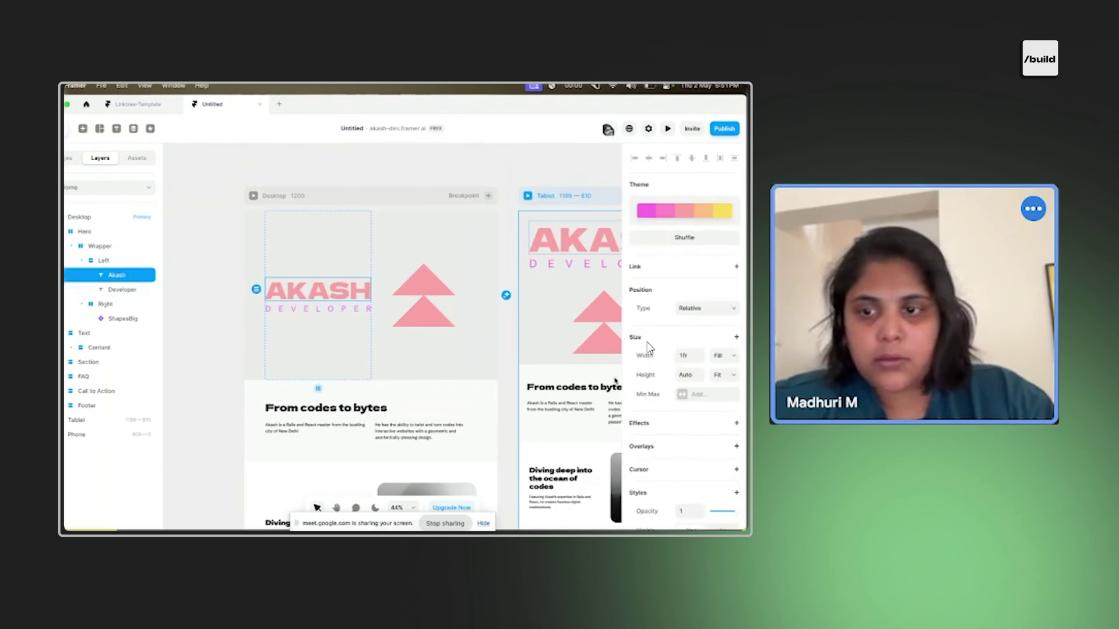
Make the AKASH title black and the DEVELOPER text blue #6987FF.
scroll(700, 406, down, 6)
click(704, 473)
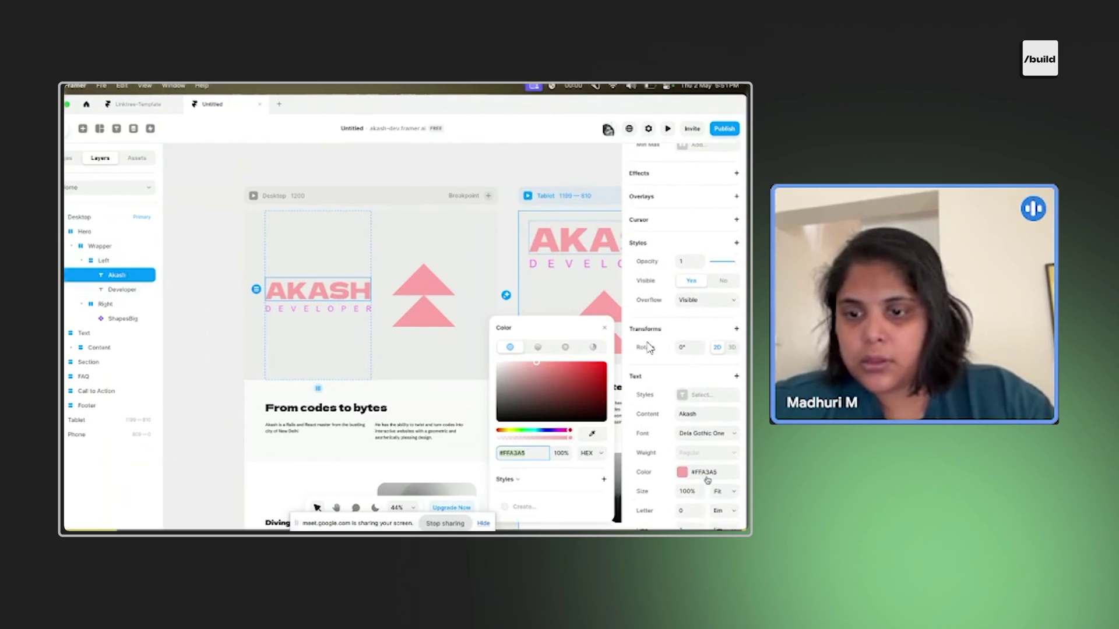
key(super+z)
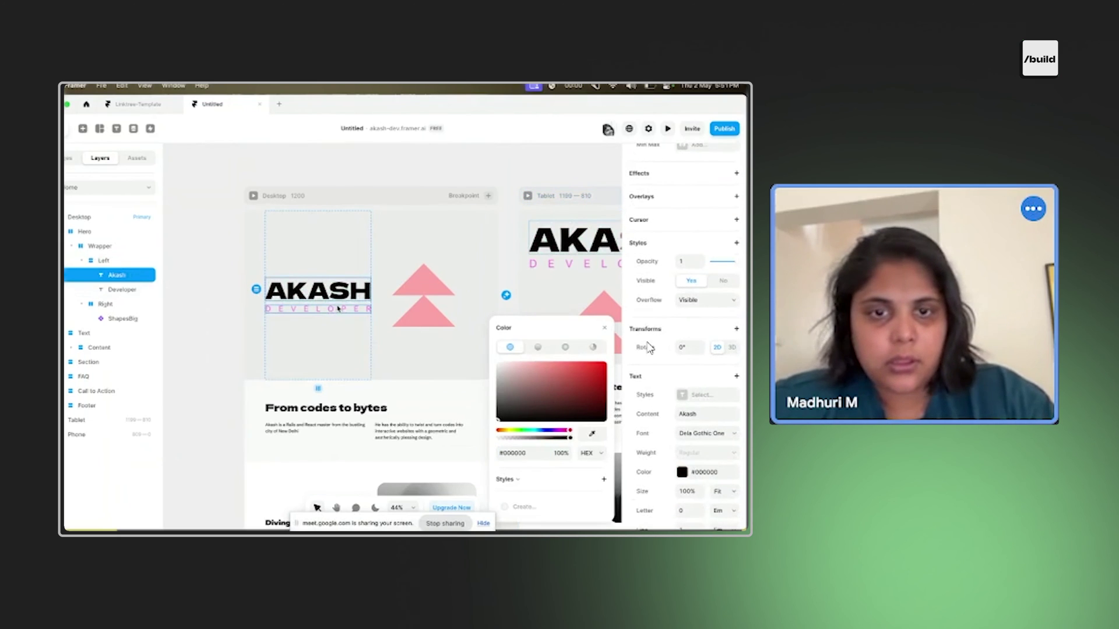
key(super+z)
drag(559, 431, 544, 431)
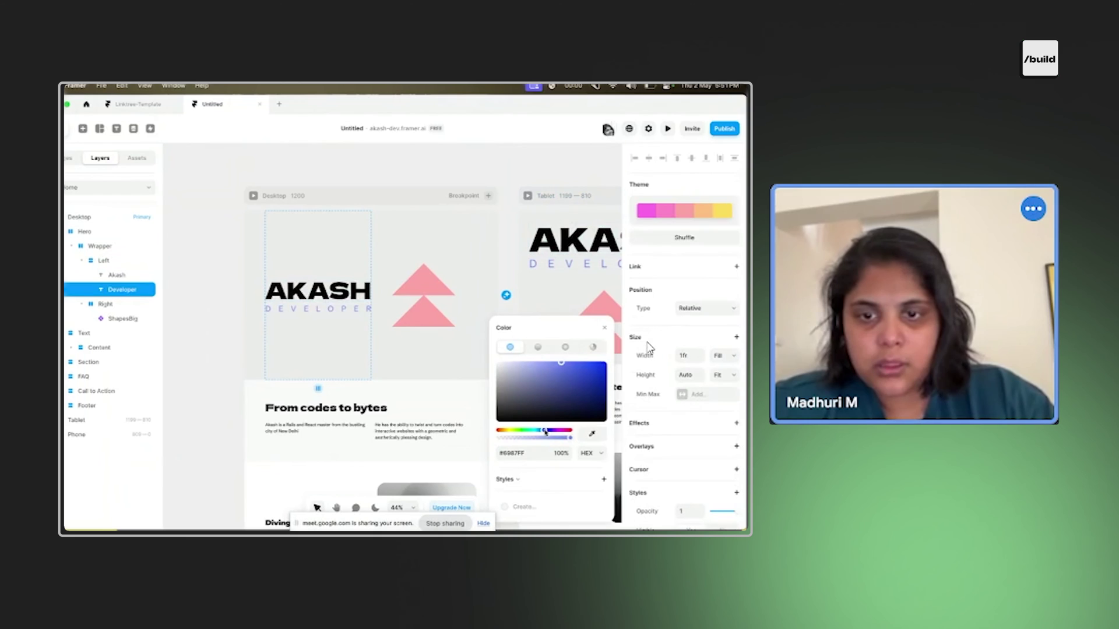
click(604, 330)
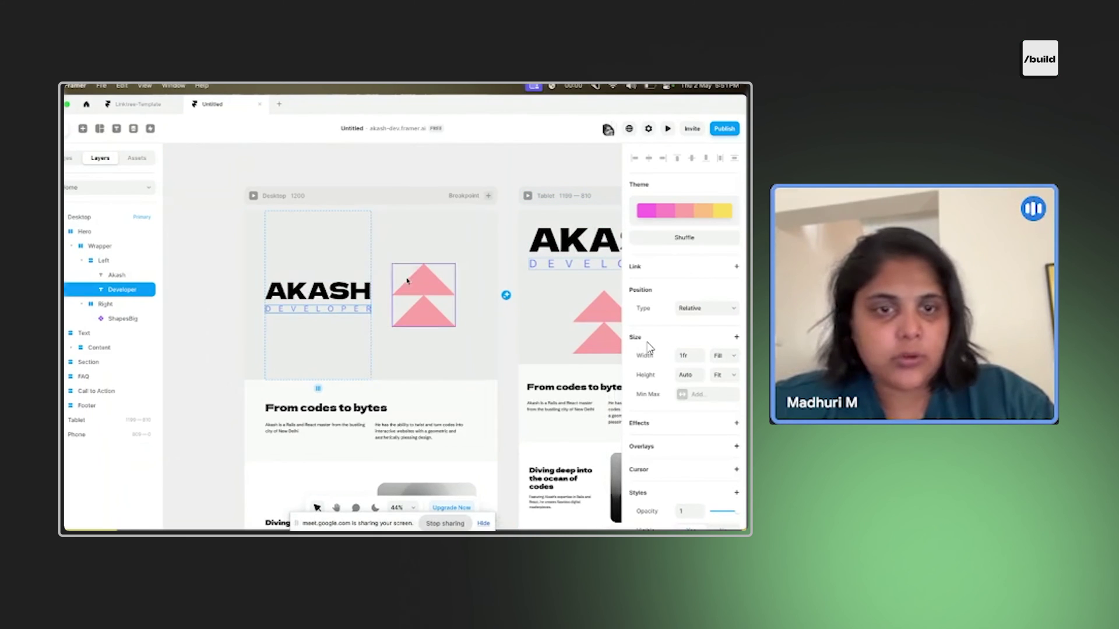
Recolour the desktop hero triangles from pink to purple.
scroll(457, 318, right, 5)
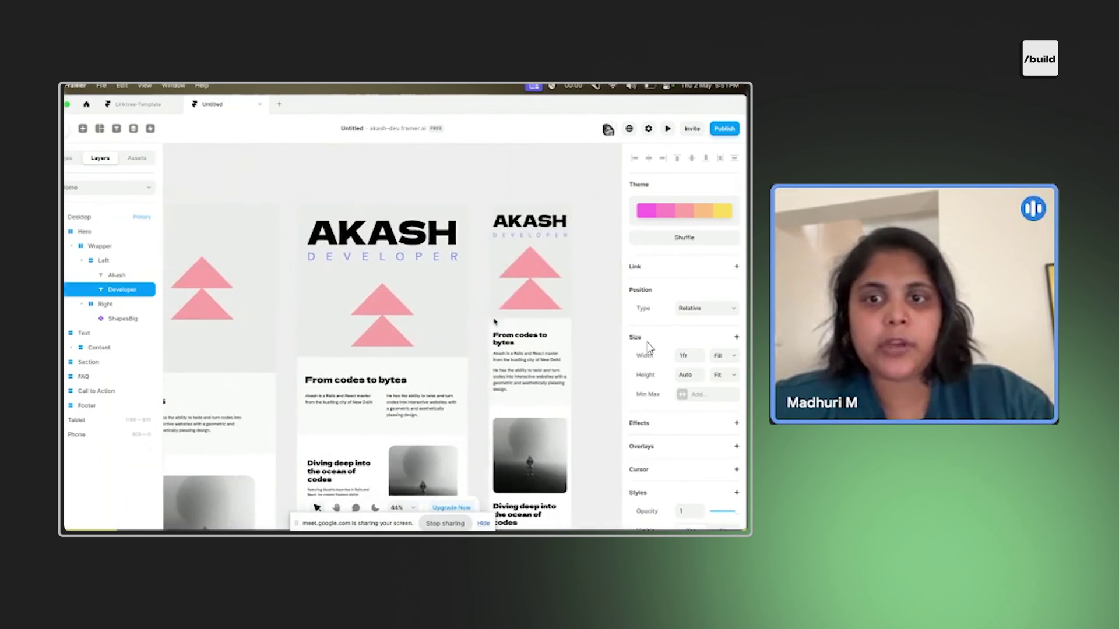
scroll(544, 282, left, 1)
scroll(415, 353, left, 3)
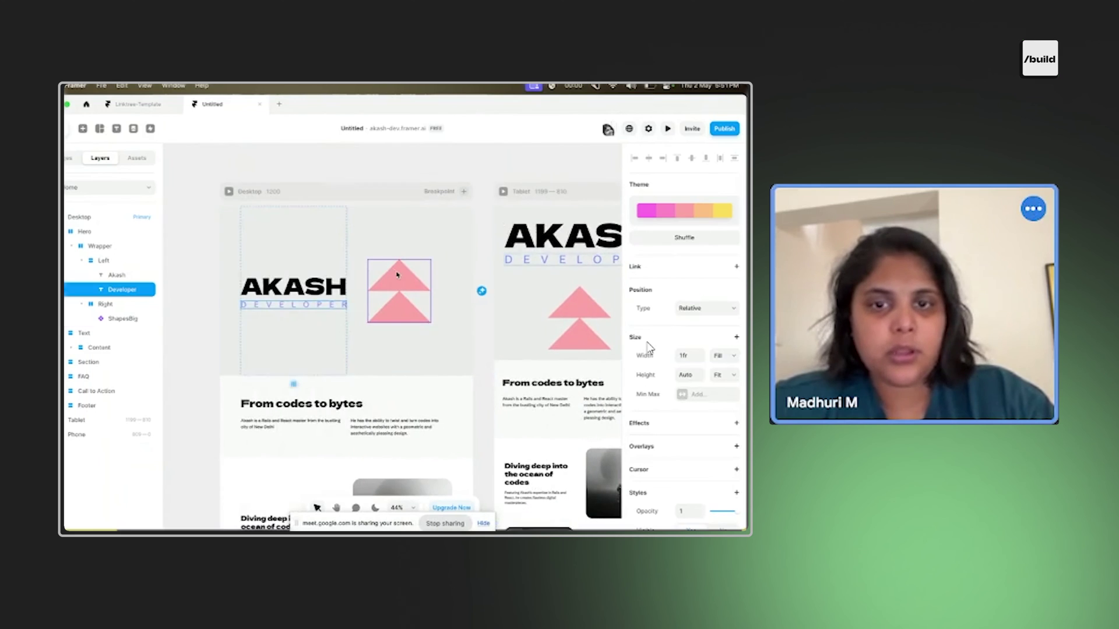
click(399, 291)
scroll(706, 378, down, 4)
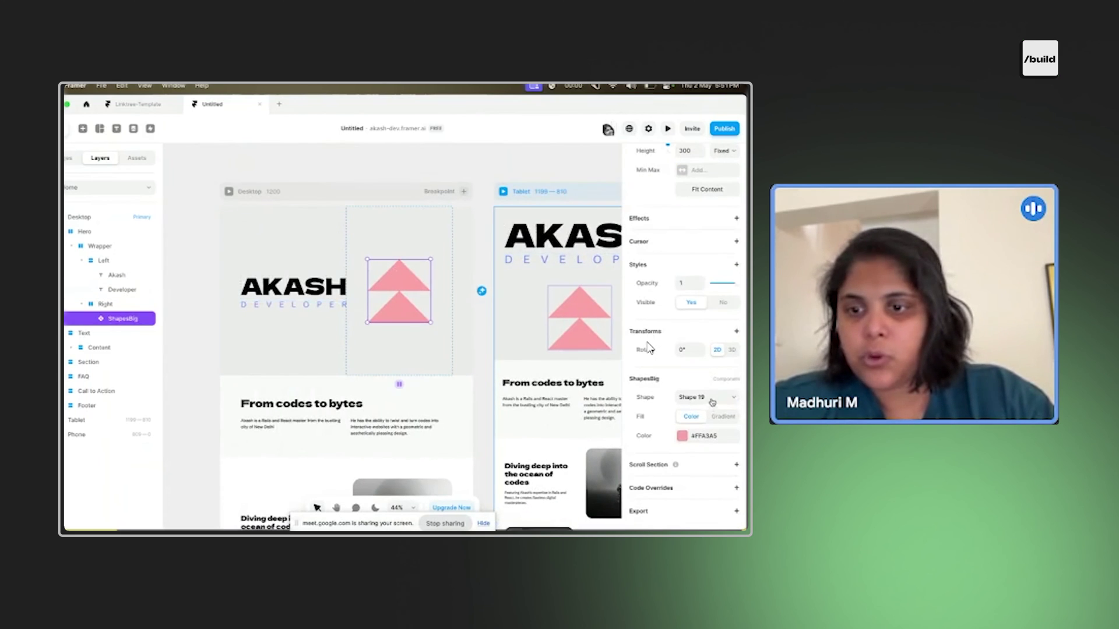
click(716, 438)
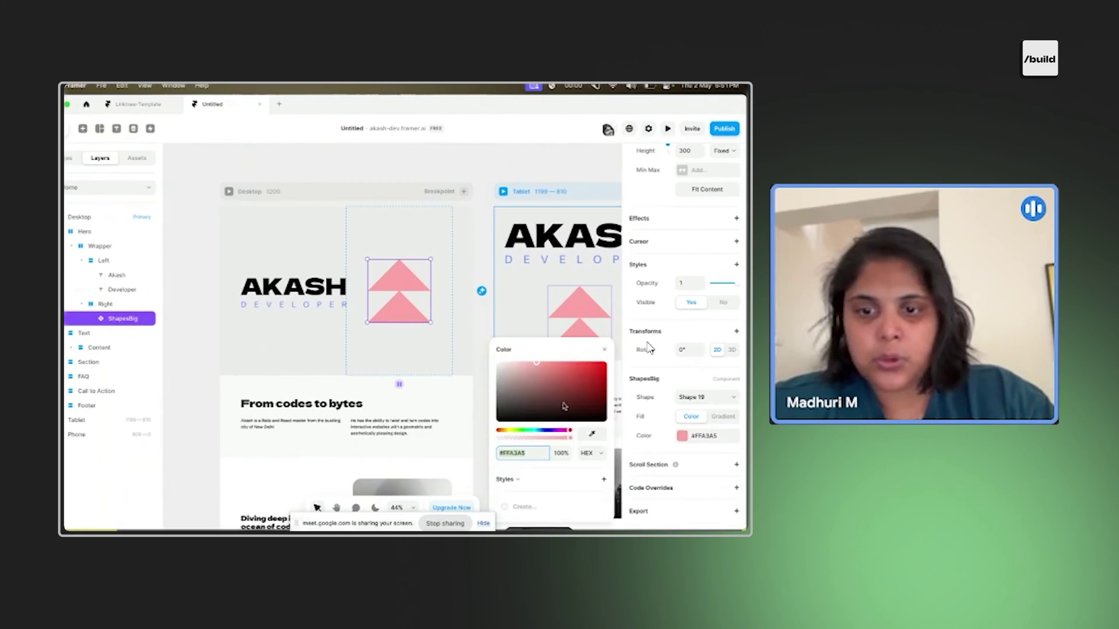
click(552, 431)
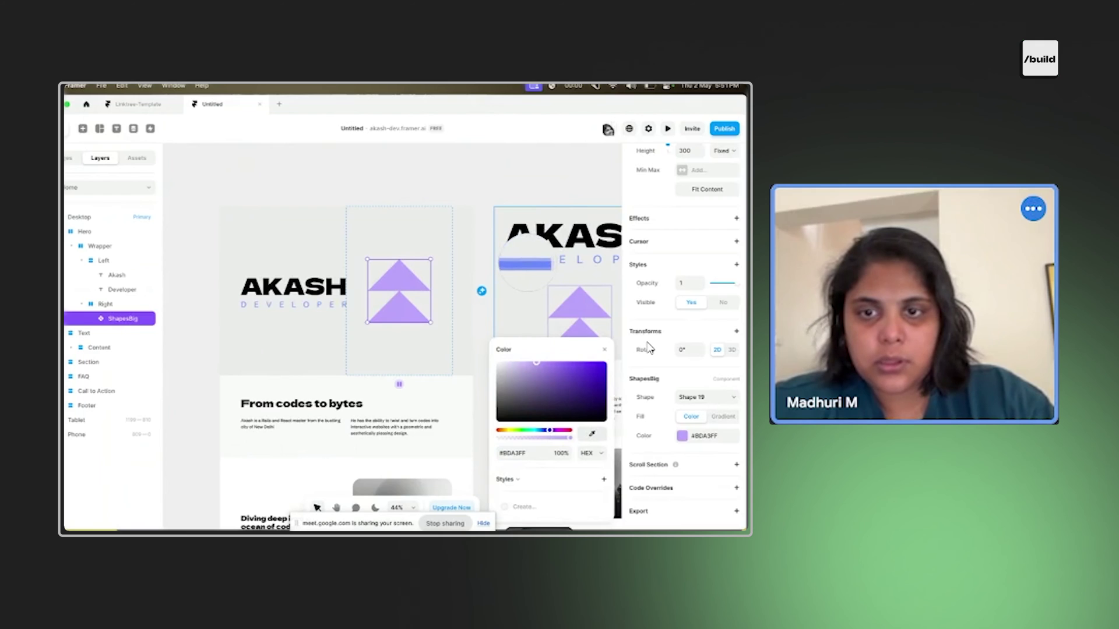
Hide the triangles container in the Tablet layout.
click(600, 348)
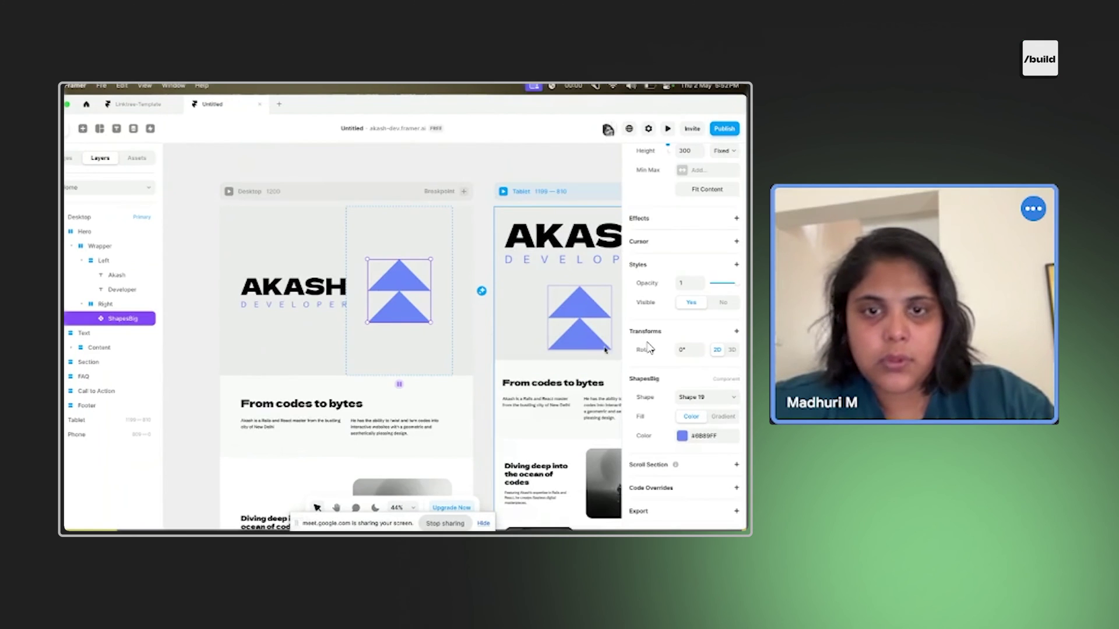
click(574, 320)
key(Escape)
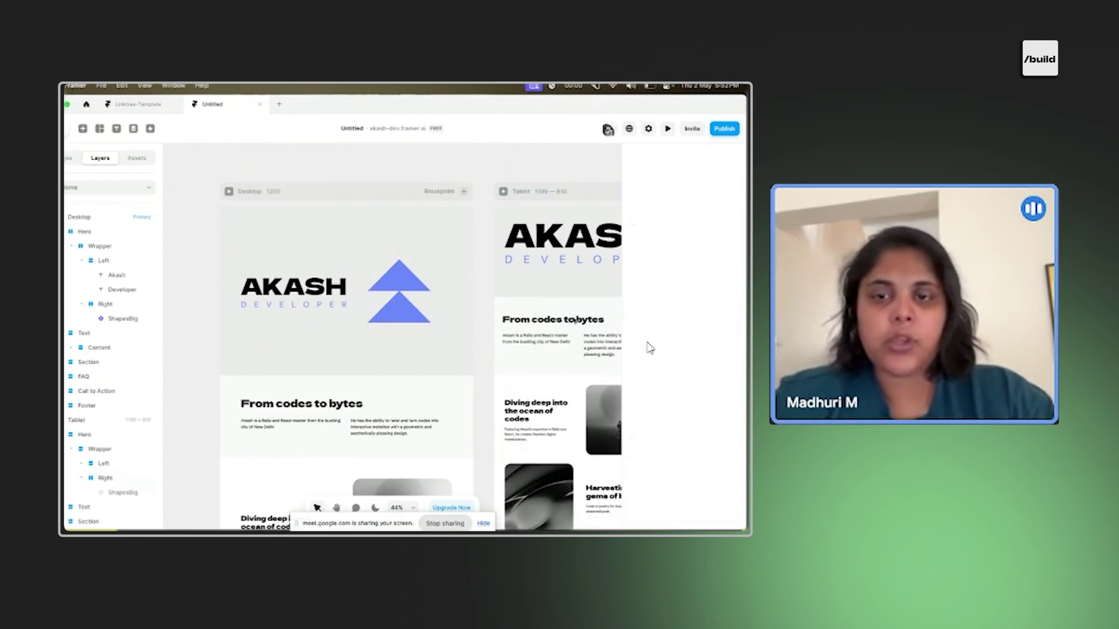
scroll(439, 285, right, 5)
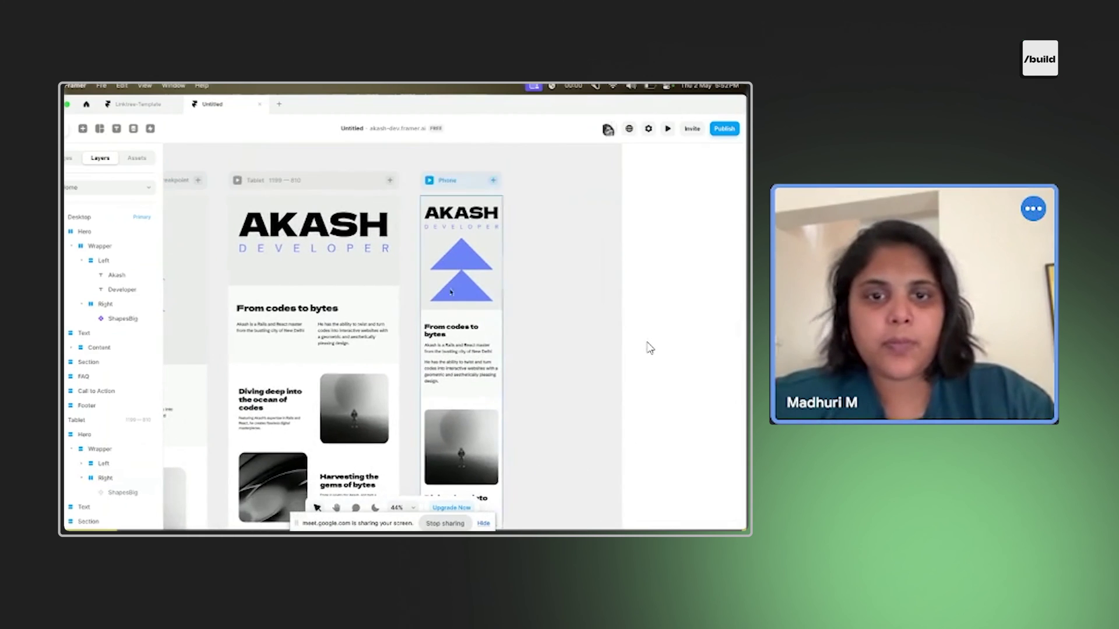
click(378, 306)
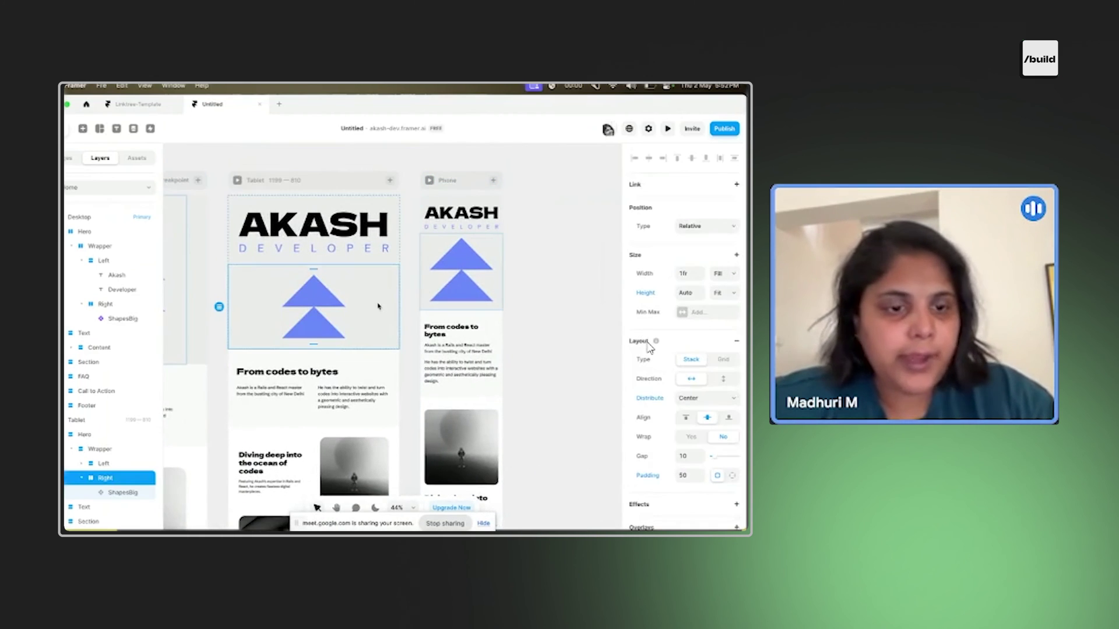
right_click(127, 480)
click(155, 437)
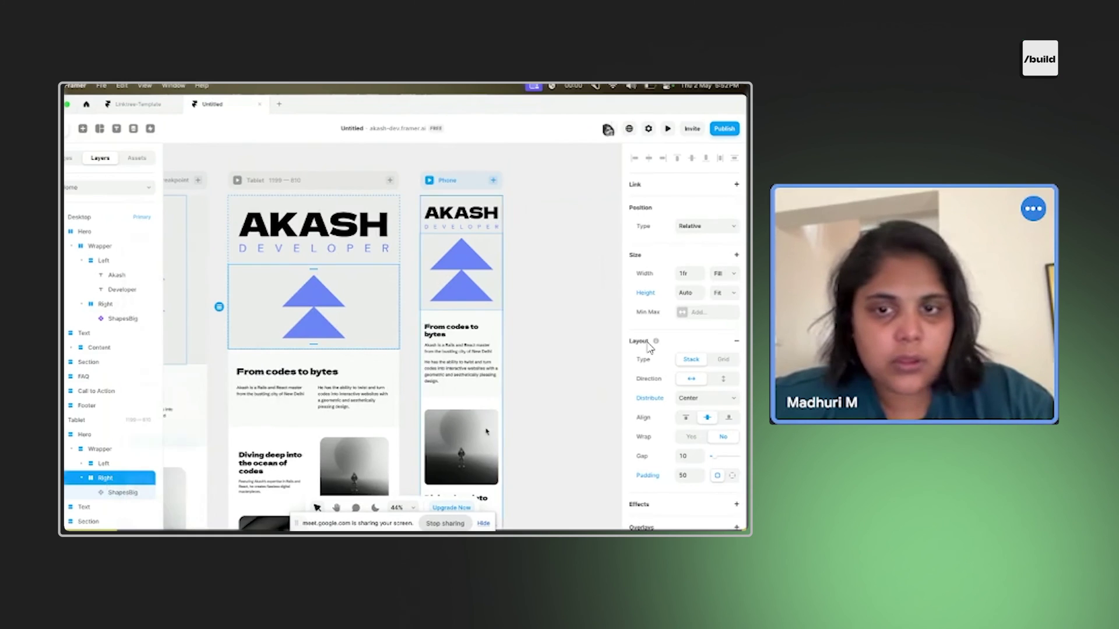
Hide the triangles container in the Phone layout and return to the Desktop hero.
click(460, 271)
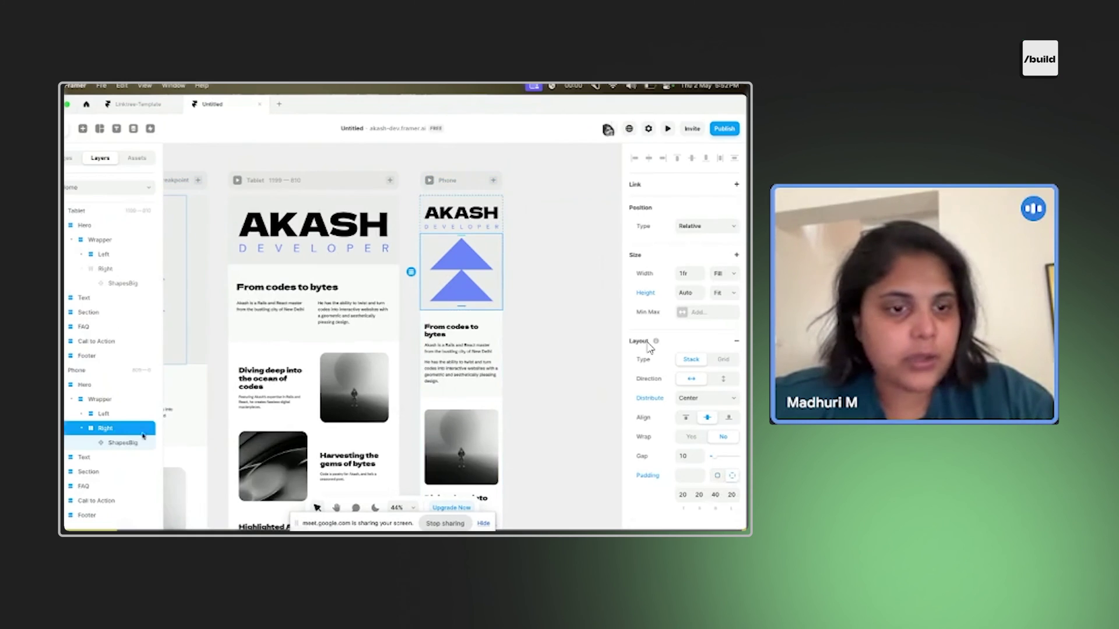
right_click(124, 430)
click(153, 441)
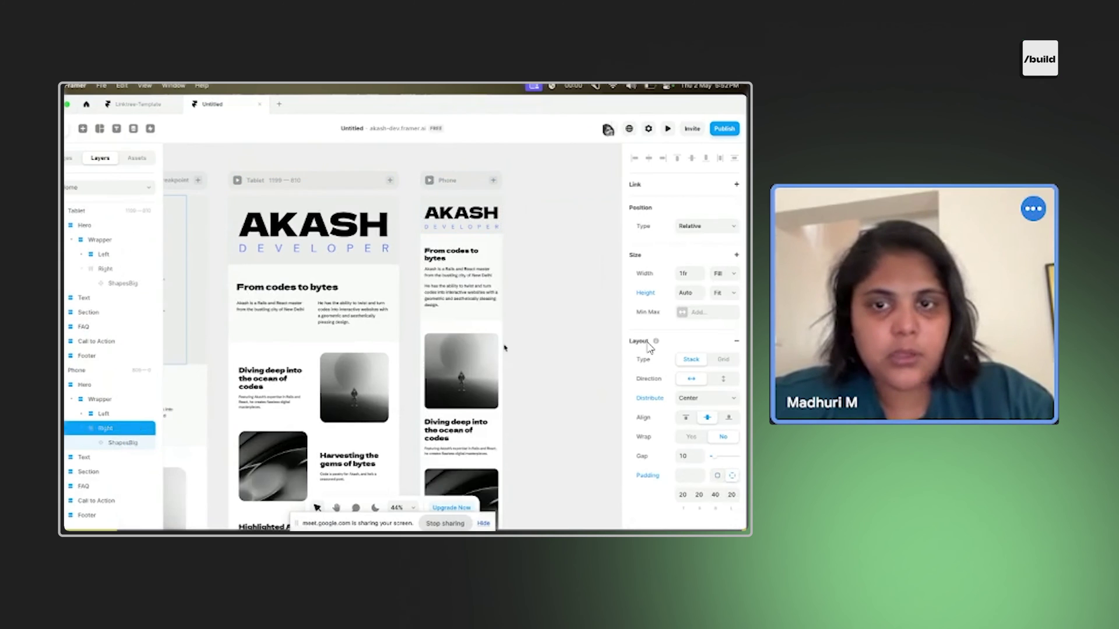
click(537, 354)
scroll(537, 354, left, 5)
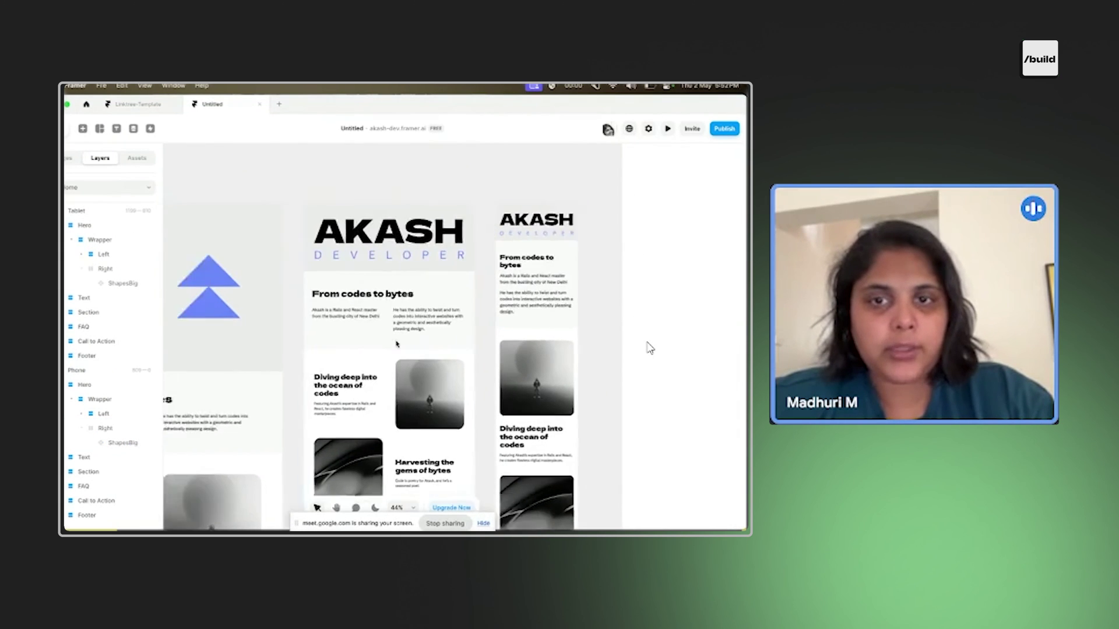
scroll(397, 344, left, 6)
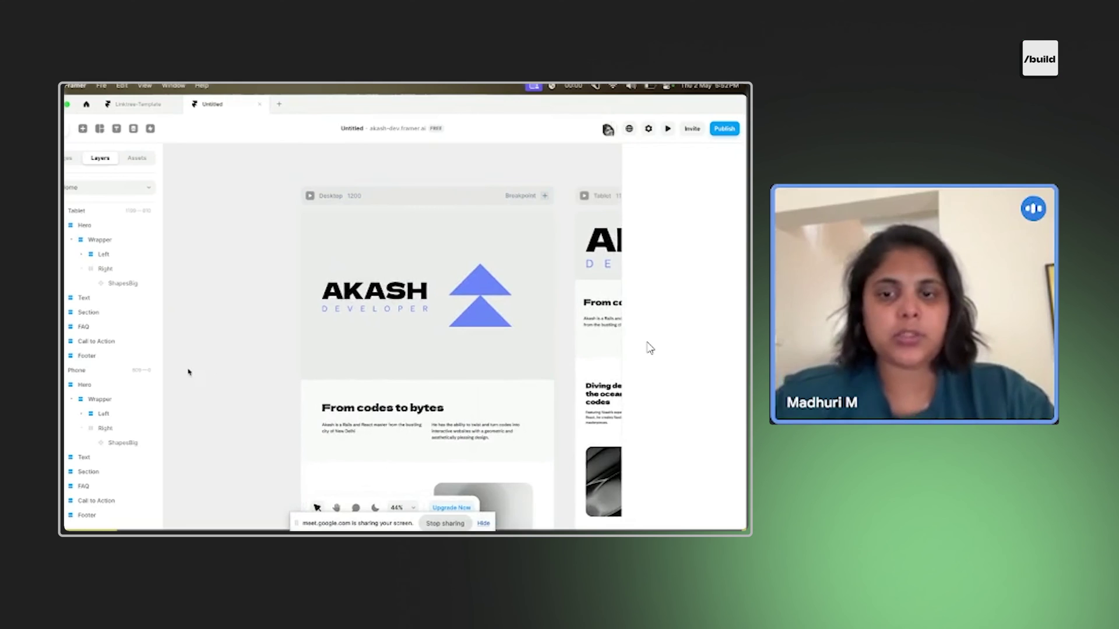
scroll(506, 325, down, 10)
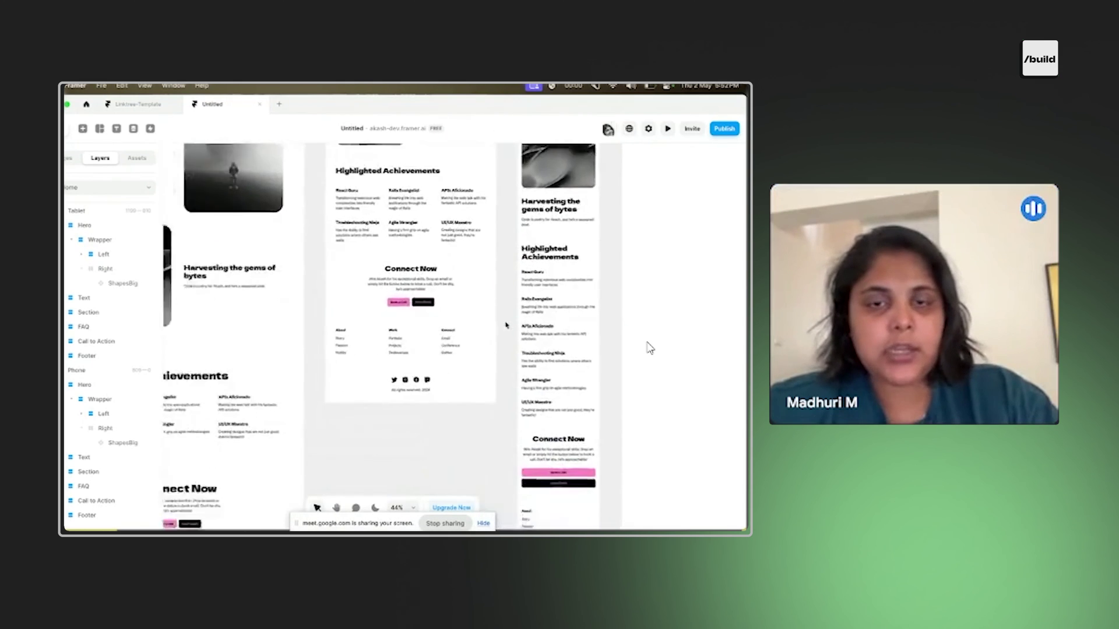
scroll(507, 324, down, 3)
scroll(504, 324, up, 12)
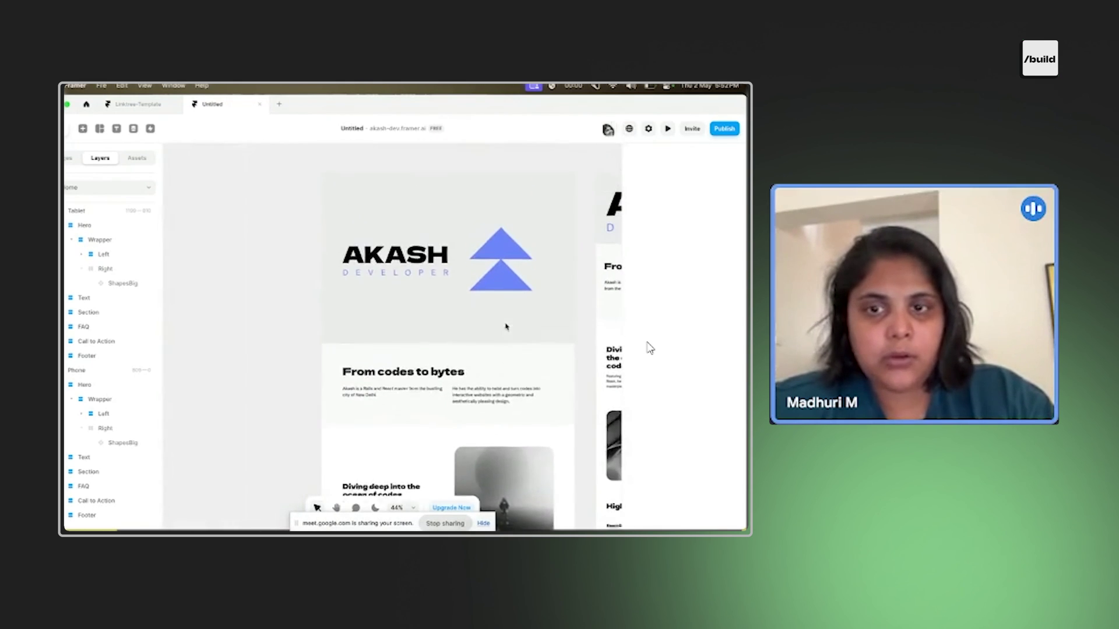
click(505, 250)
Give the Book a Call button the triangles' blue #6889FF fill.
click(707, 437)
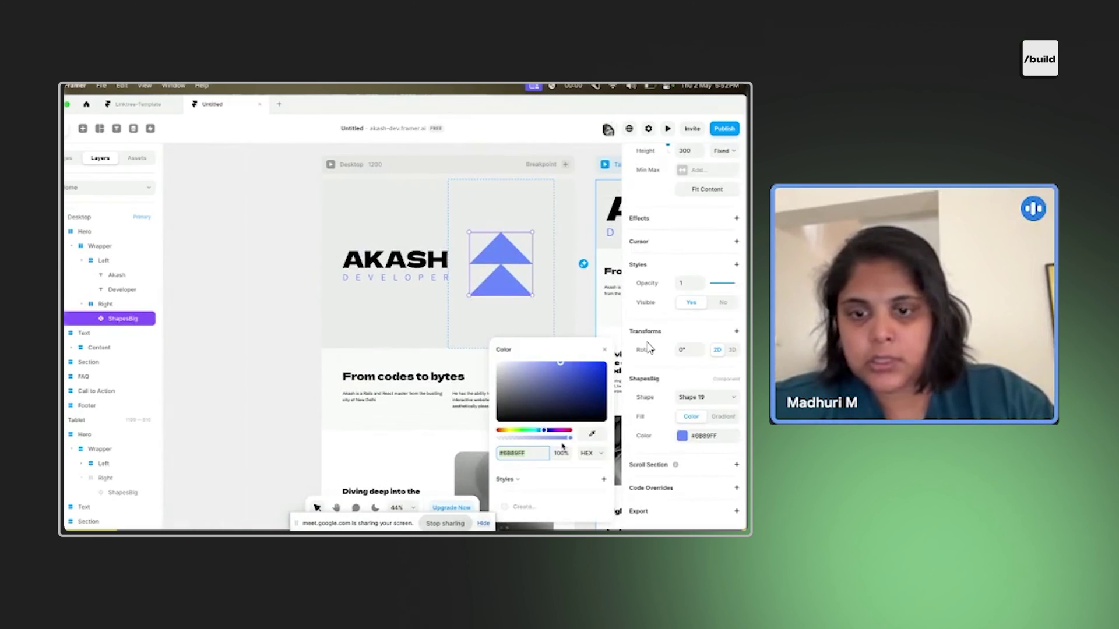
click(606, 350)
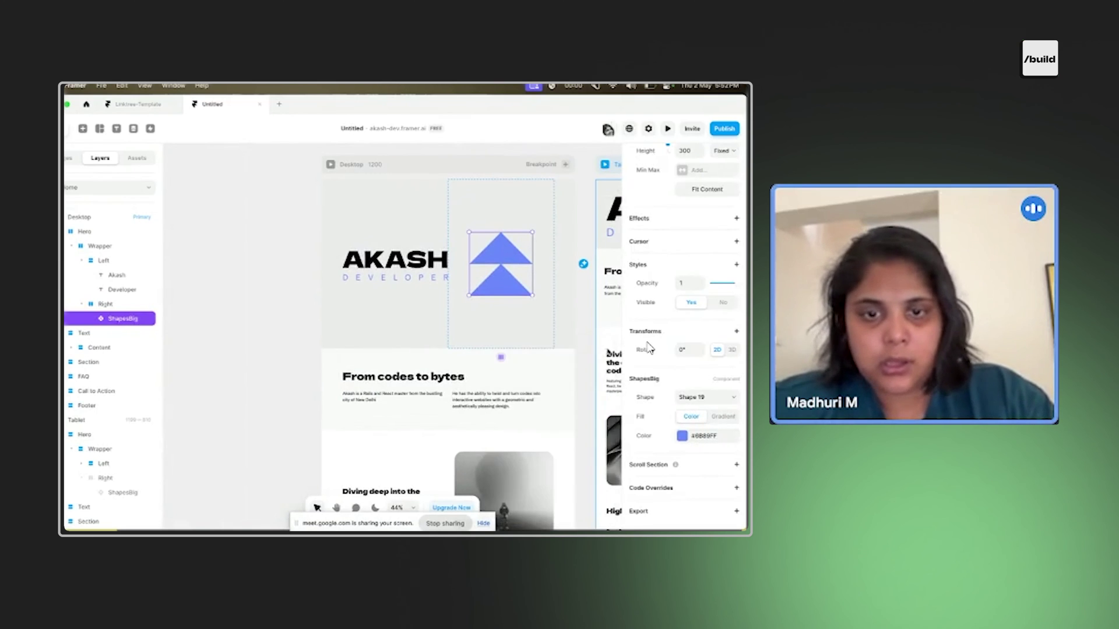
scroll(504, 392, down, 10)
scroll(503, 391, up, 5)
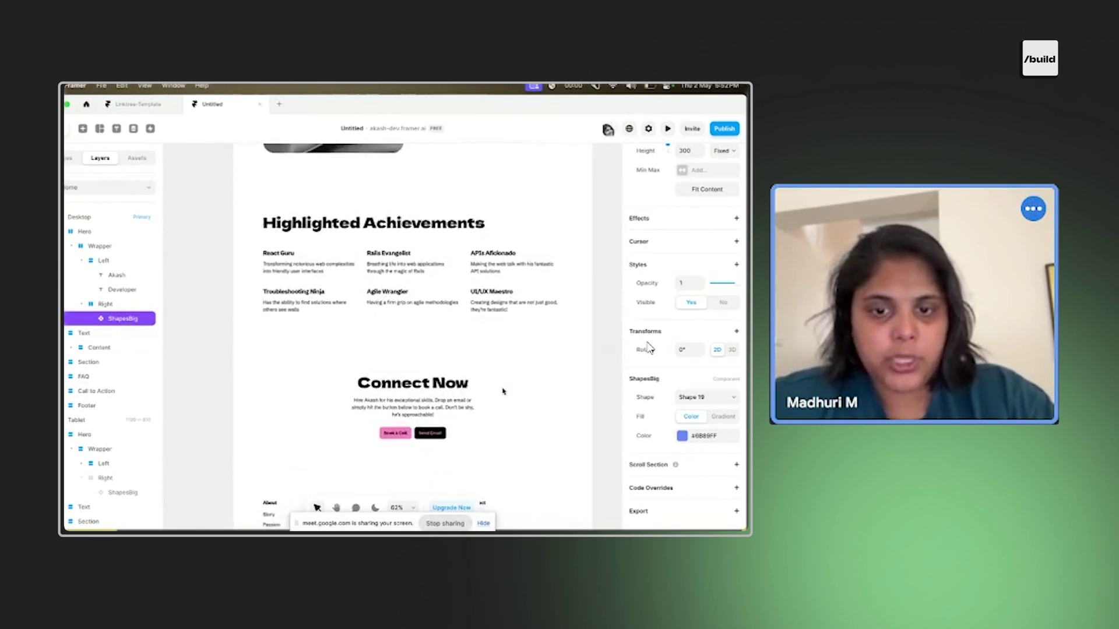
click(462, 355)
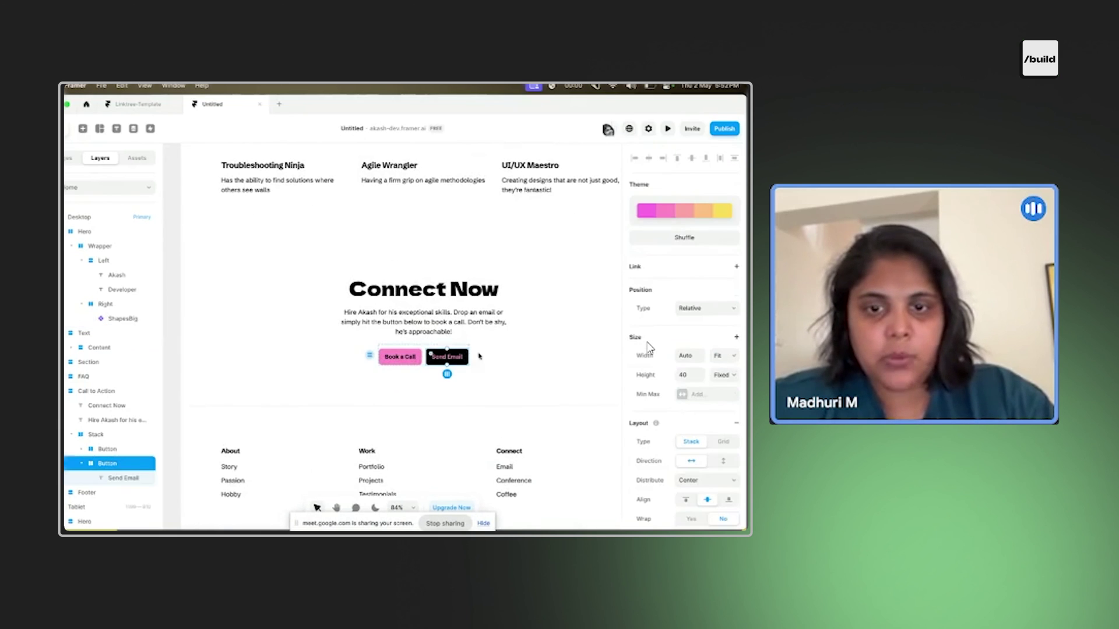
scroll(650, 348, down, 5)
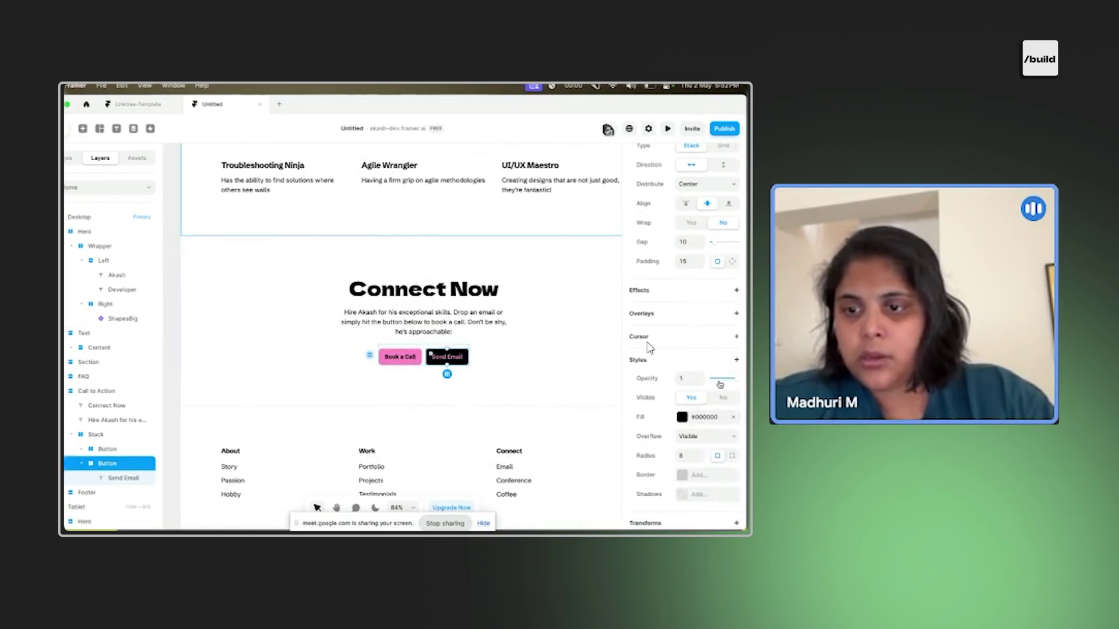
click(702, 417)
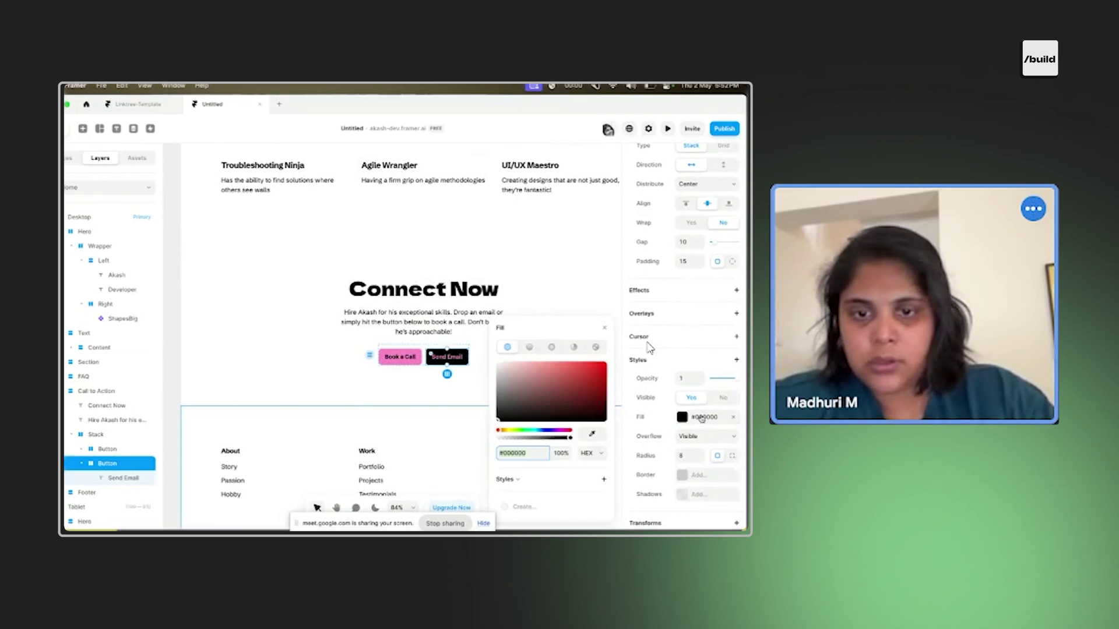
click(417, 354)
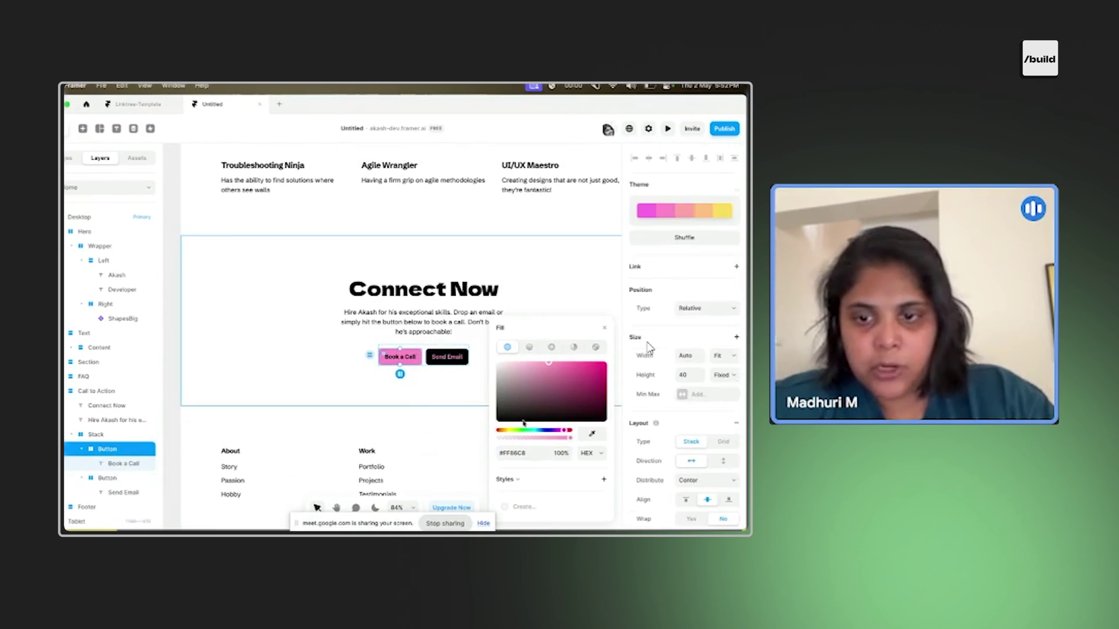
text(#6889FF)
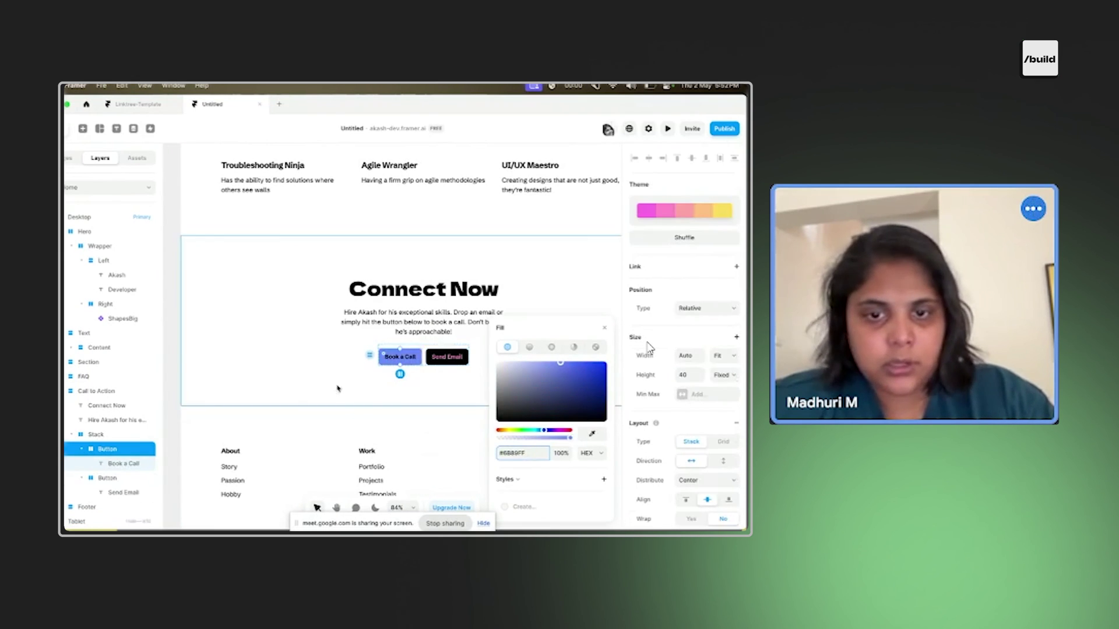
Make the Send Email button's fill fully transparent.
click(441, 355)
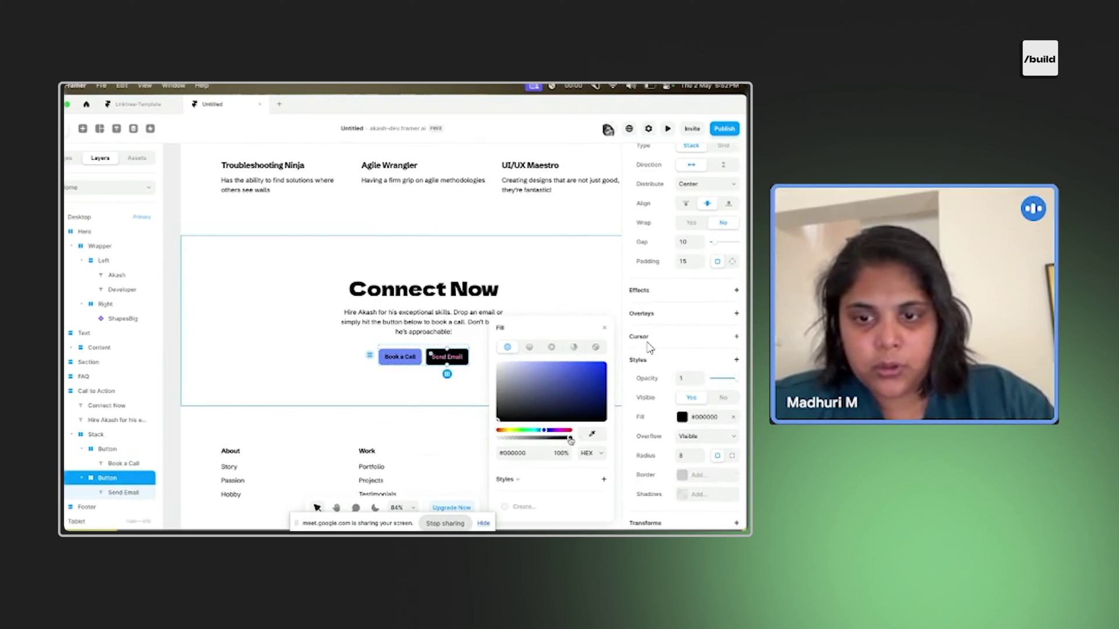
drag(571, 440, 429, 440)
key(Escape)
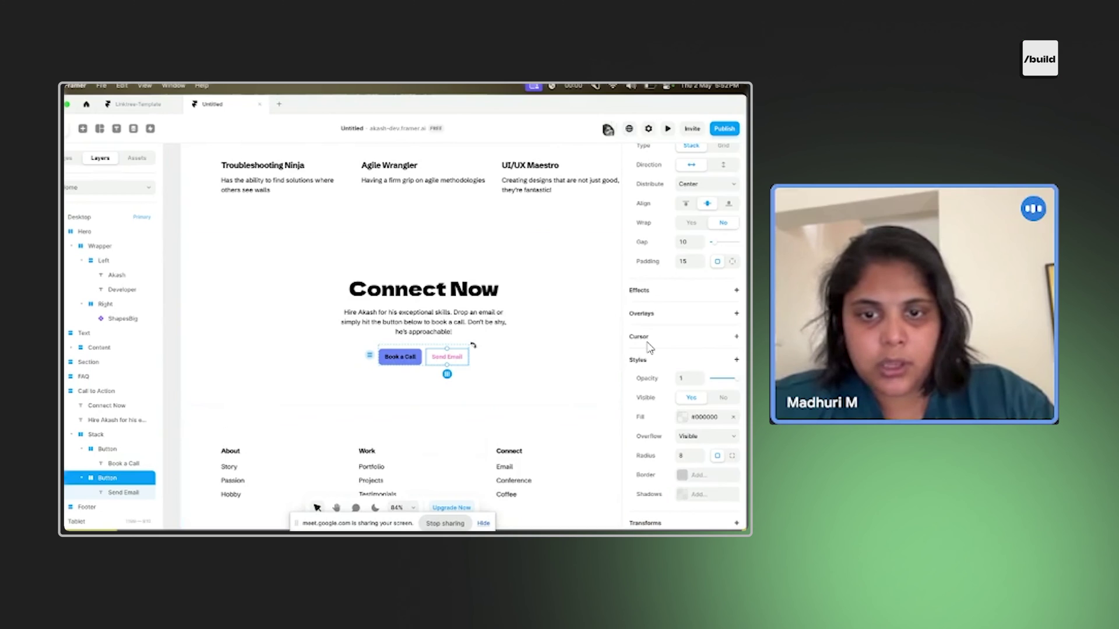
Set the Send Email text colour to #6889FF.
click(447, 357)
scroll(650, 348, down, 5)
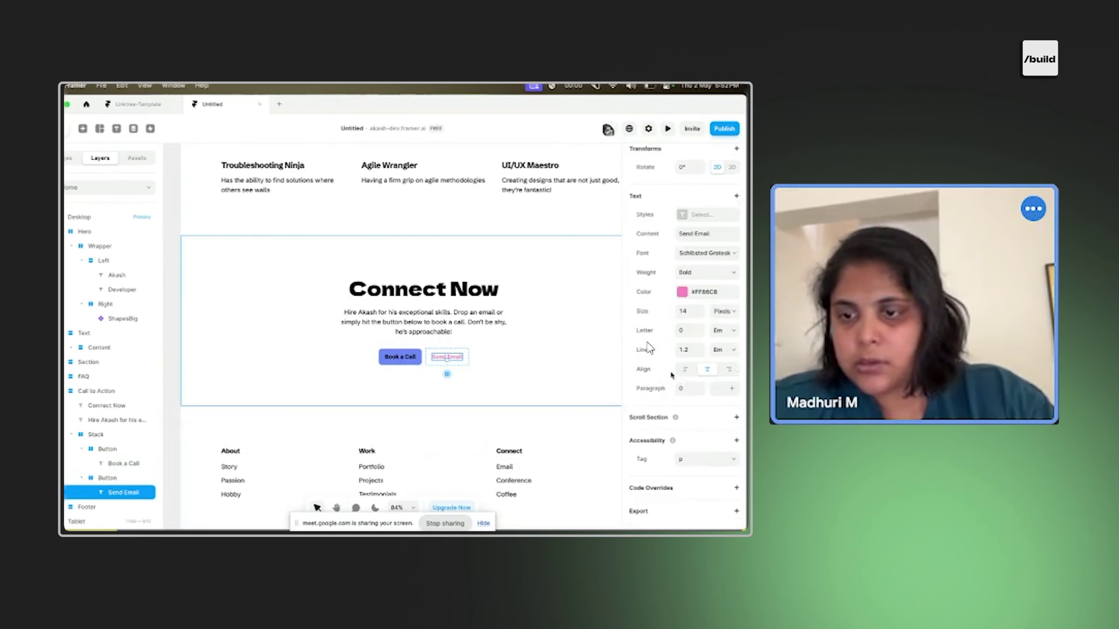
click(709, 293)
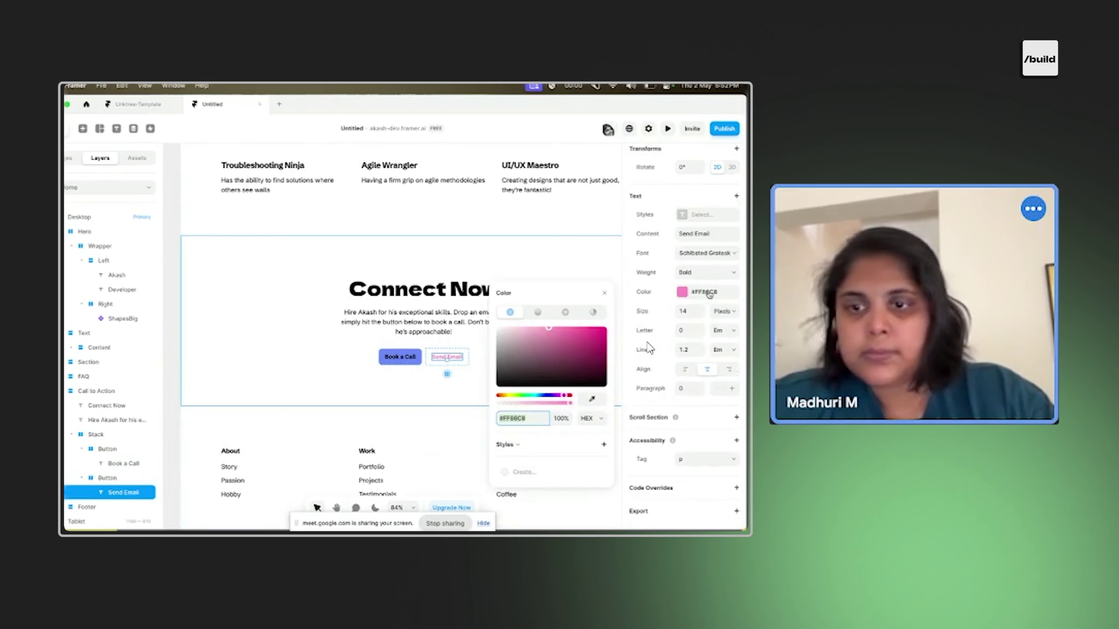
click(534, 418)
text(#6889FF)
key(Return)
click(400, 356)
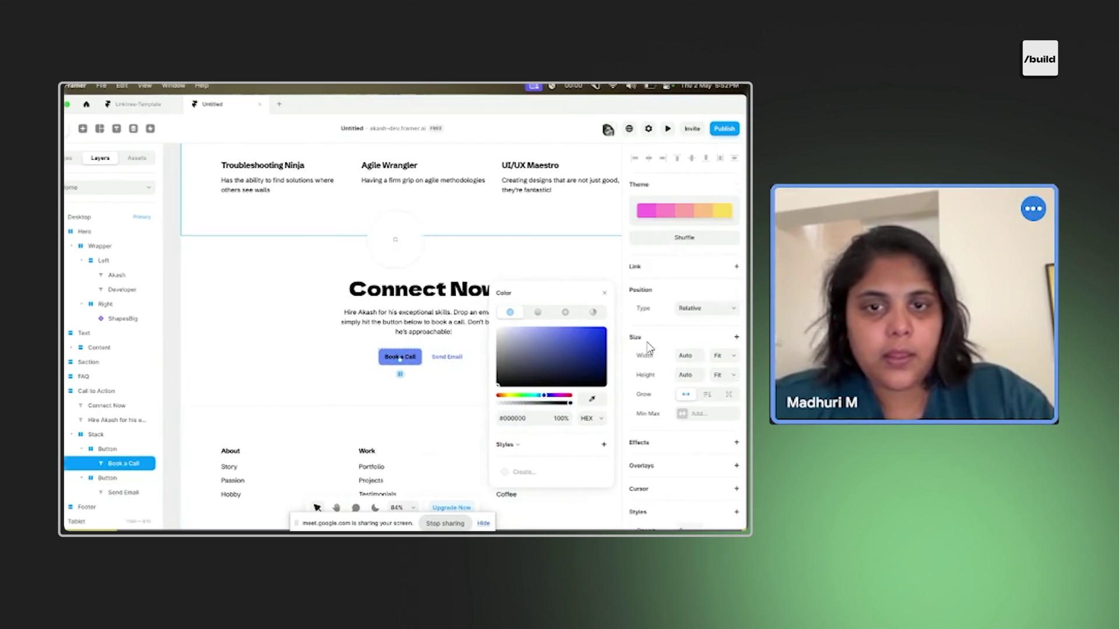
click(604, 293)
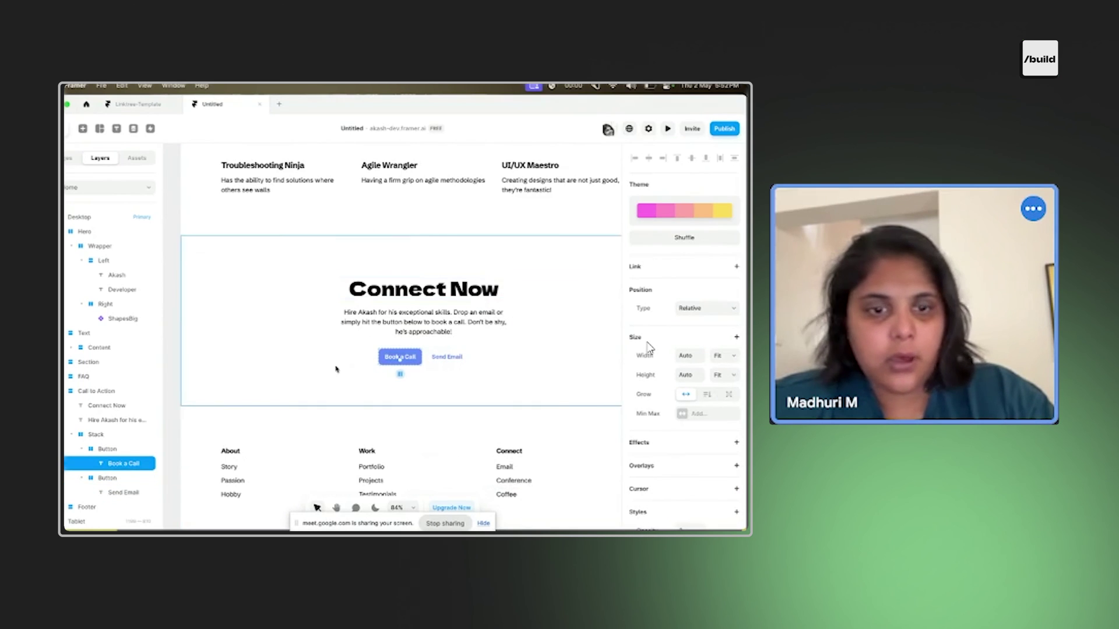
key(Escape)
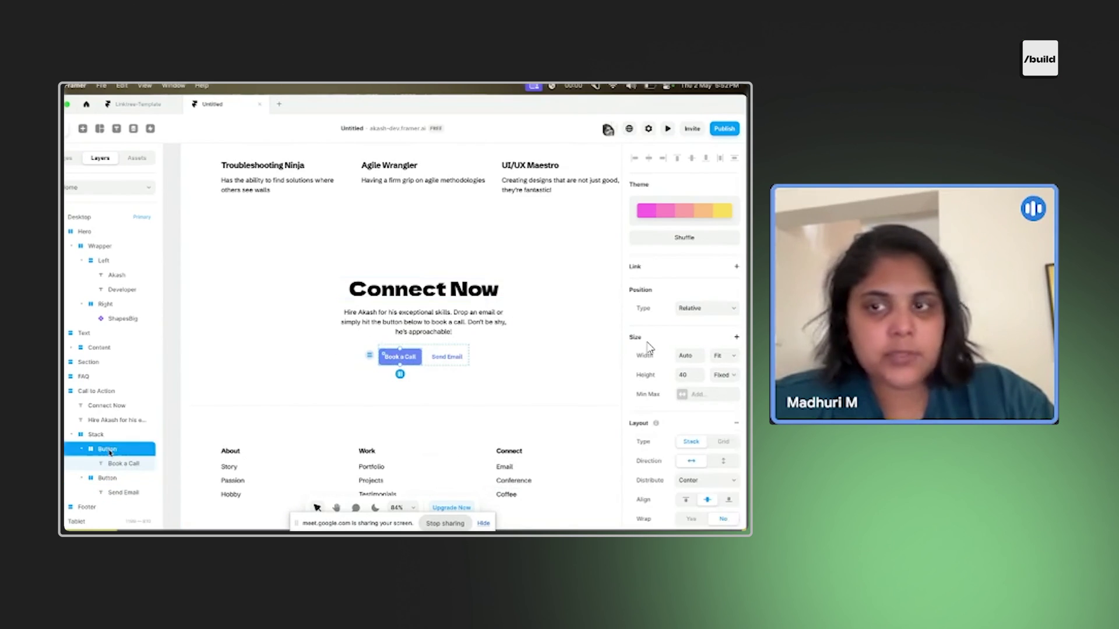
Link the Book a Call button to linkedin.com and publish the site.
click(736, 267)
click(707, 285)
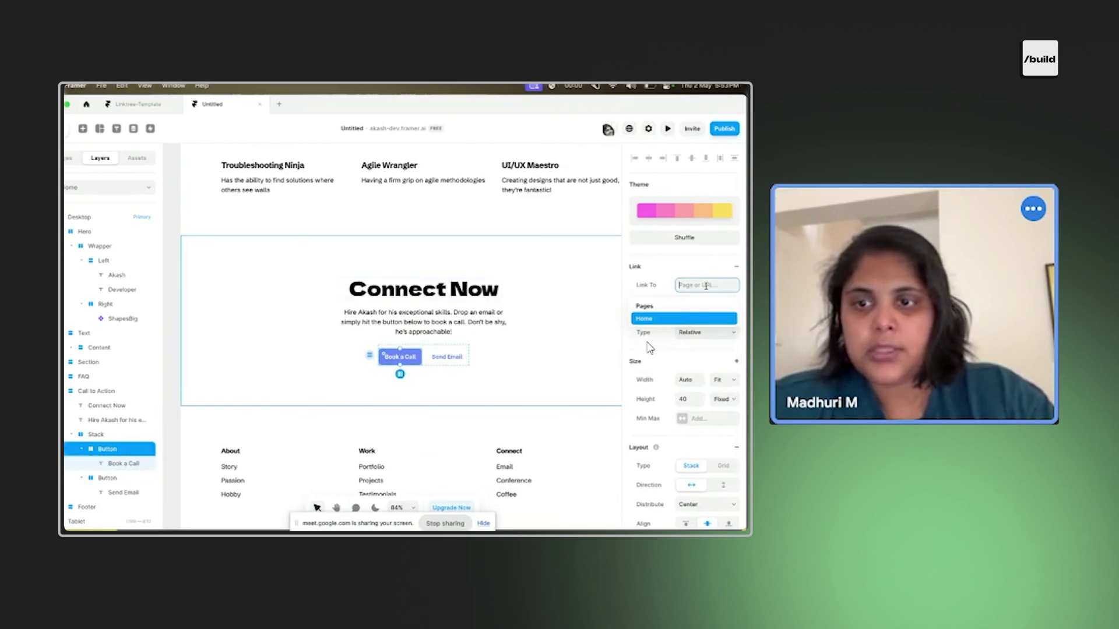
text(h)
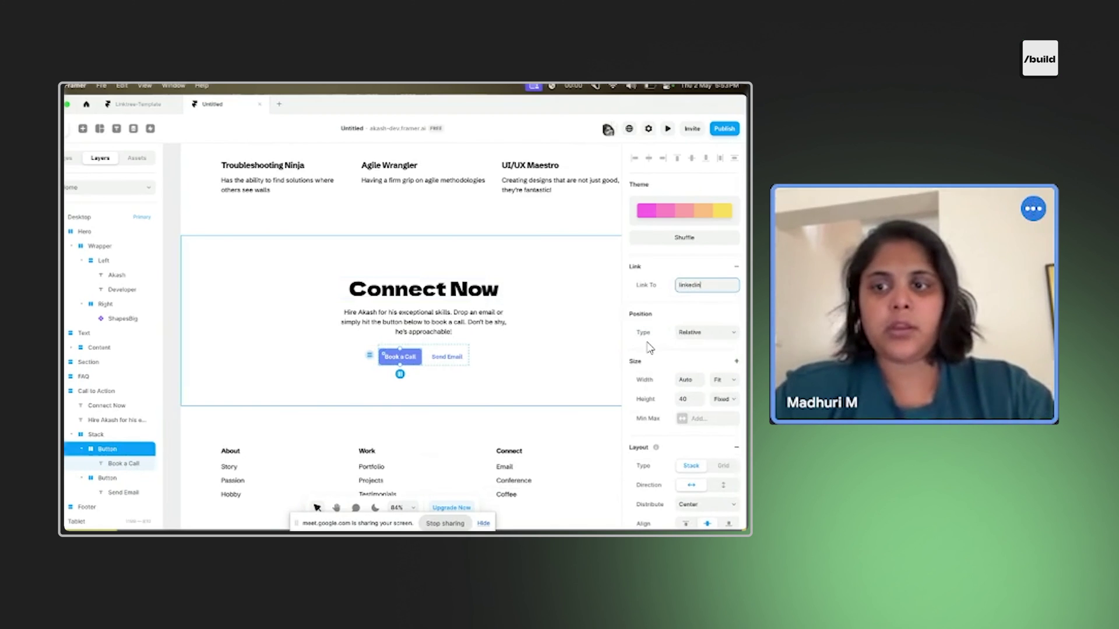
key(Return)
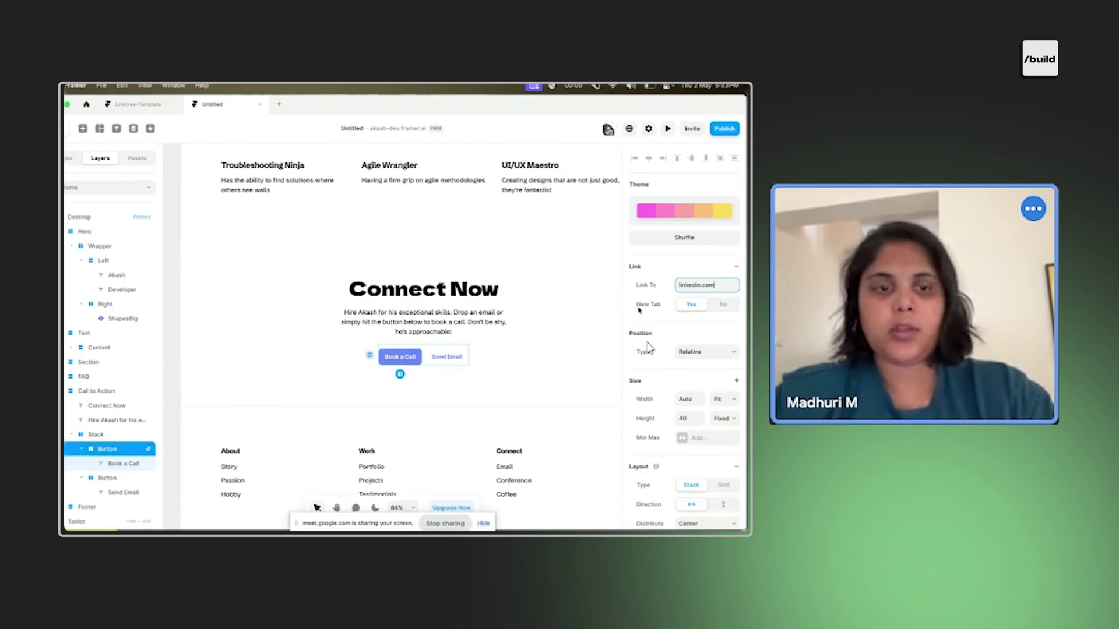
click(173, 346)
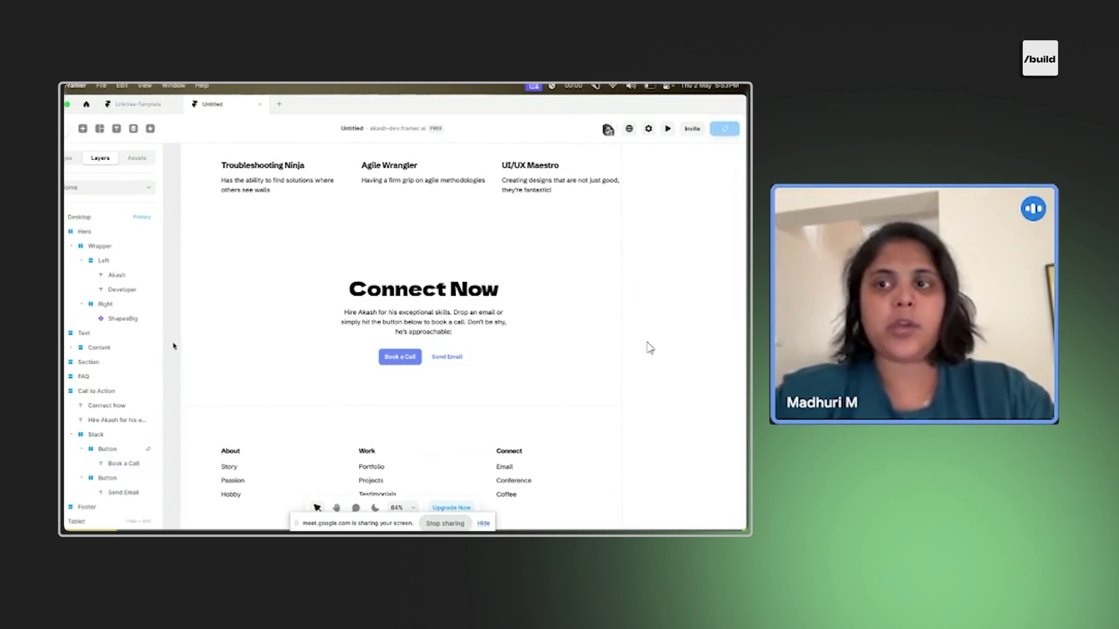
Open the live akash-dev.framer.ai site in Safari and scroll through it.
click(447, 479)
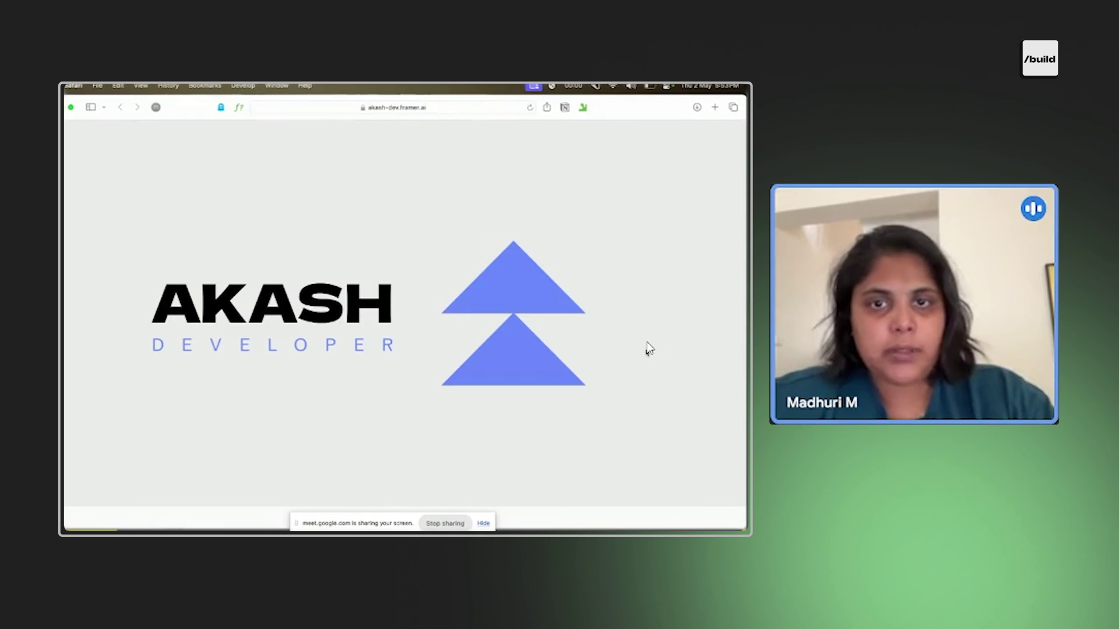
scroll(649, 348, down, 5)
scroll(650, 348, up, 5)
scroll(650, 348, down, 1)
scroll(649, 349, down, 10)
scroll(649, 348, up, 8)
scroll(649, 349, down, 10)
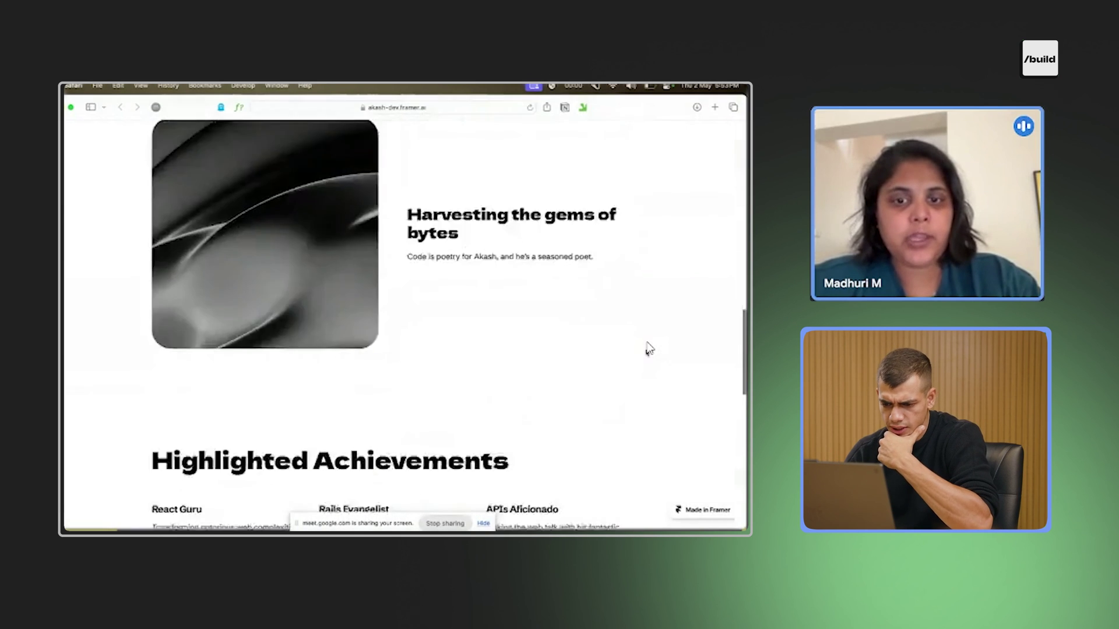
scroll(650, 348, down, 10)
scroll(649, 349, up, 2)
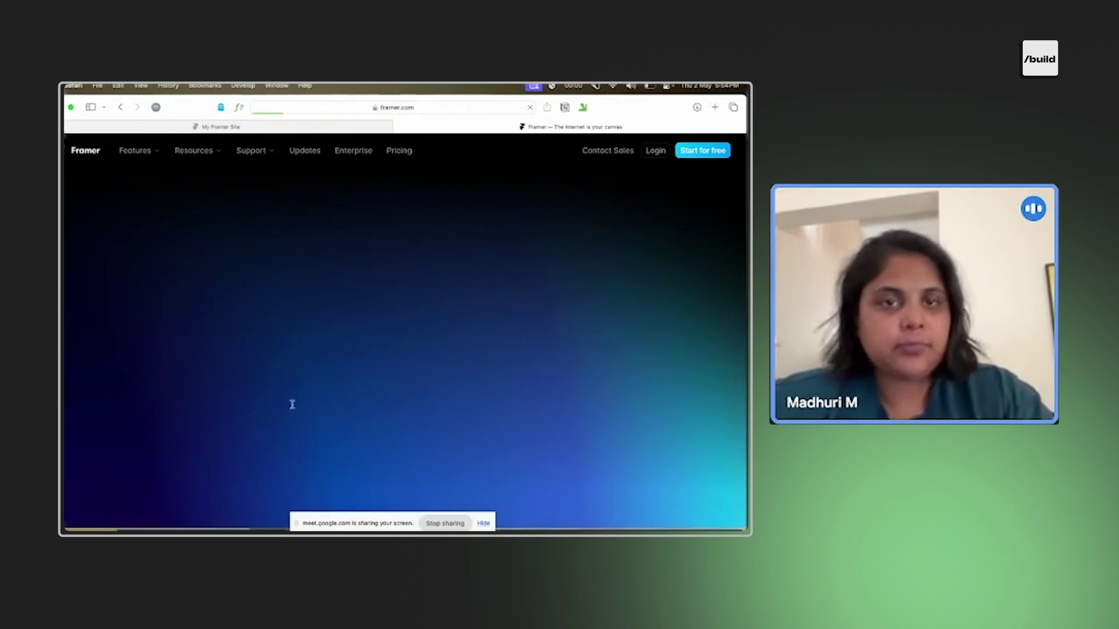
Open Framer's Pricing page and highlight the Basic plan's ₹544 price.
click(400, 150)
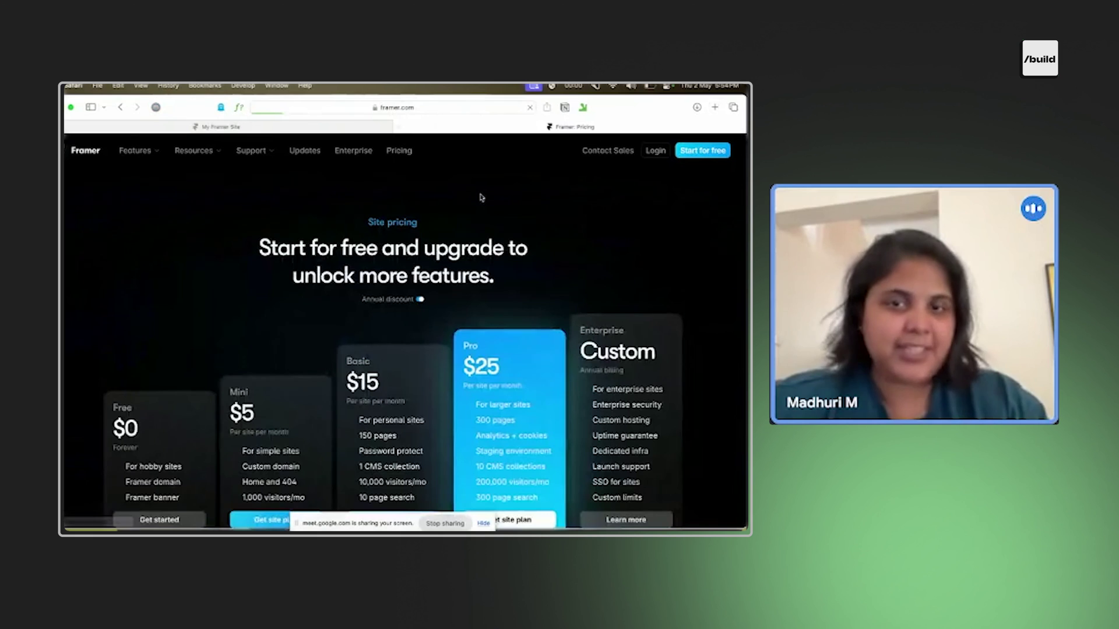
scroll(544, 265, down, 5)
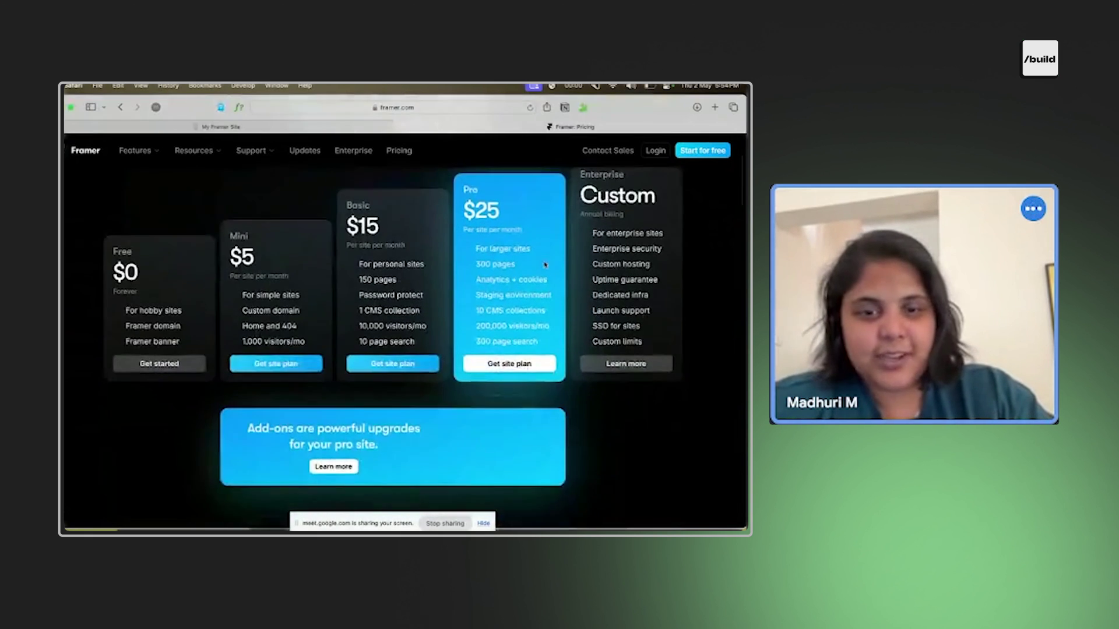
scroll(541, 259, up, 5)
scroll(368, 323, down, 2)
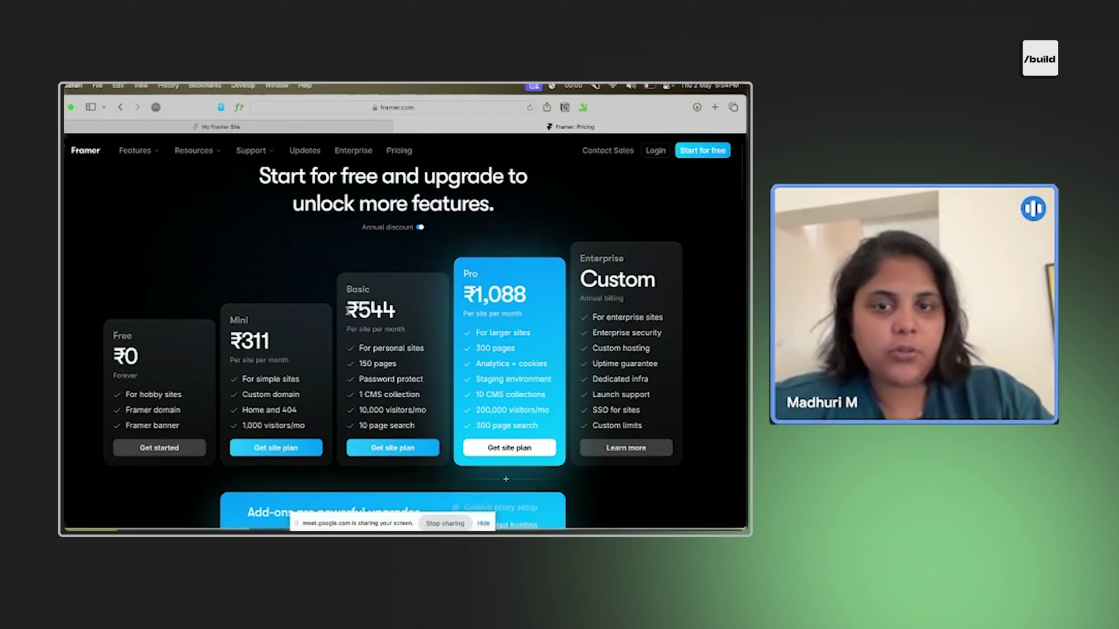
drag(348, 312, 400, 310)
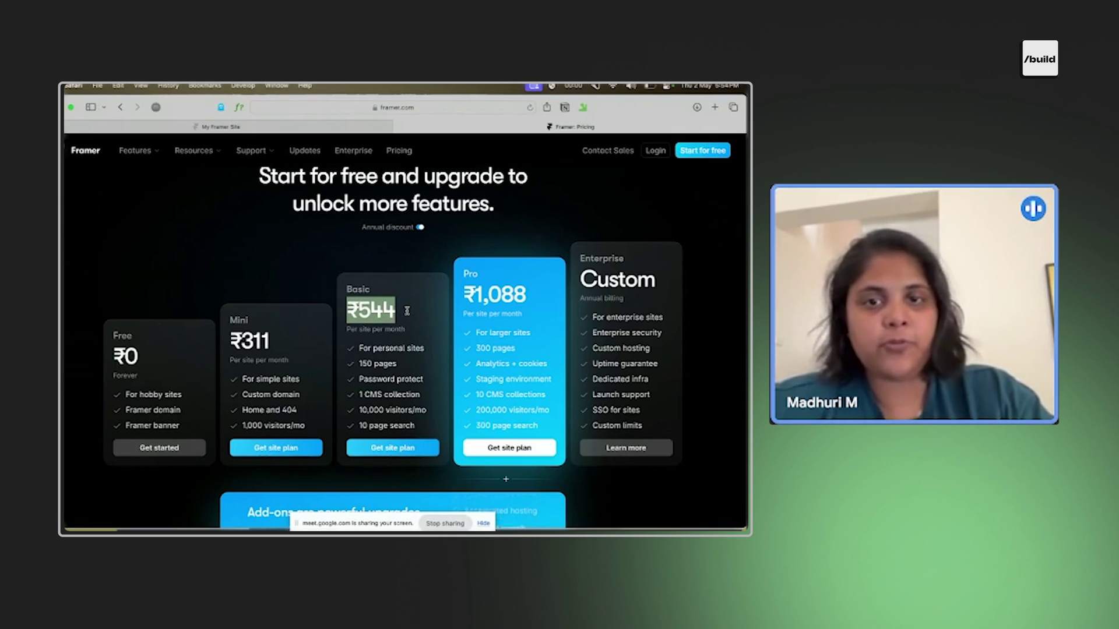
scroll(441, 251, up, 2)
scroll(420, 265, down, 3)
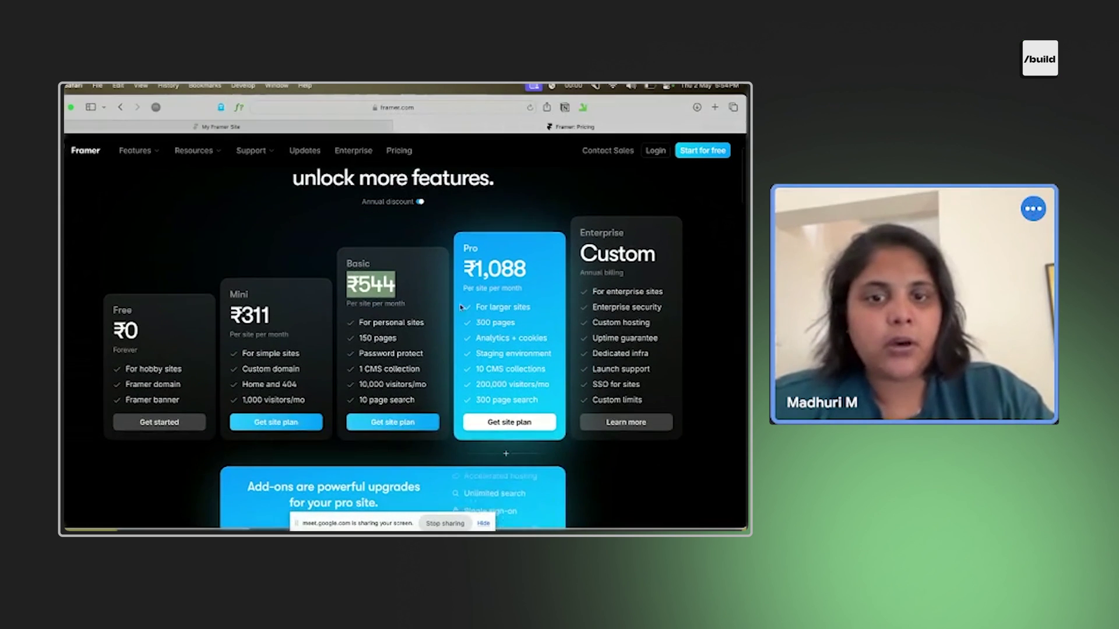
Calculate 544*12 in Raycast, then scroll to the Site plans comparison.
key(alt+space)
text(54)
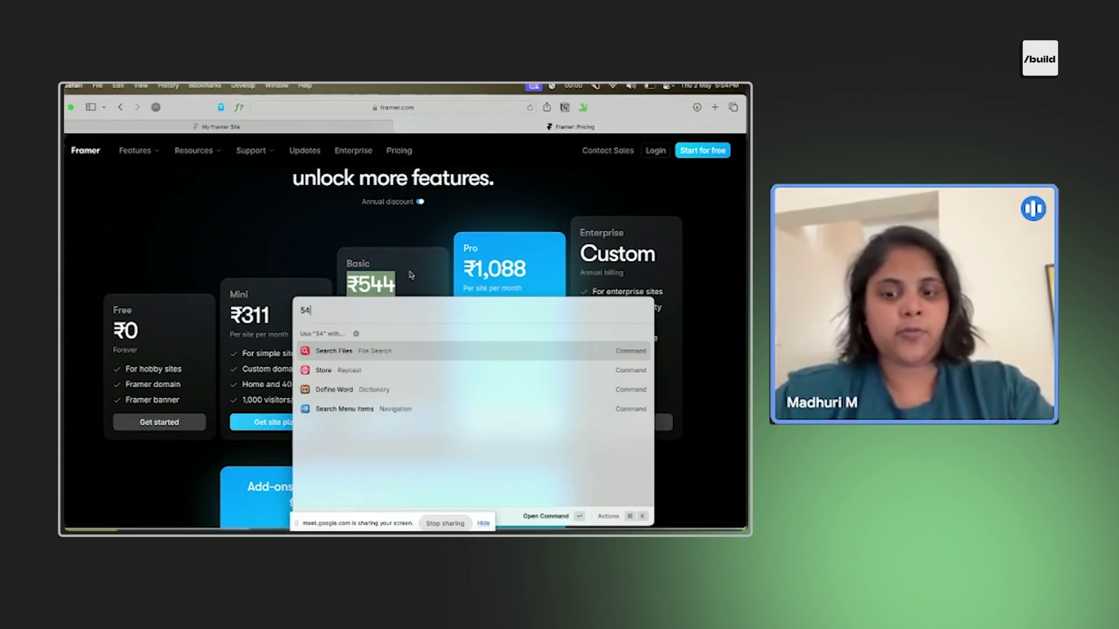
text(4*12)
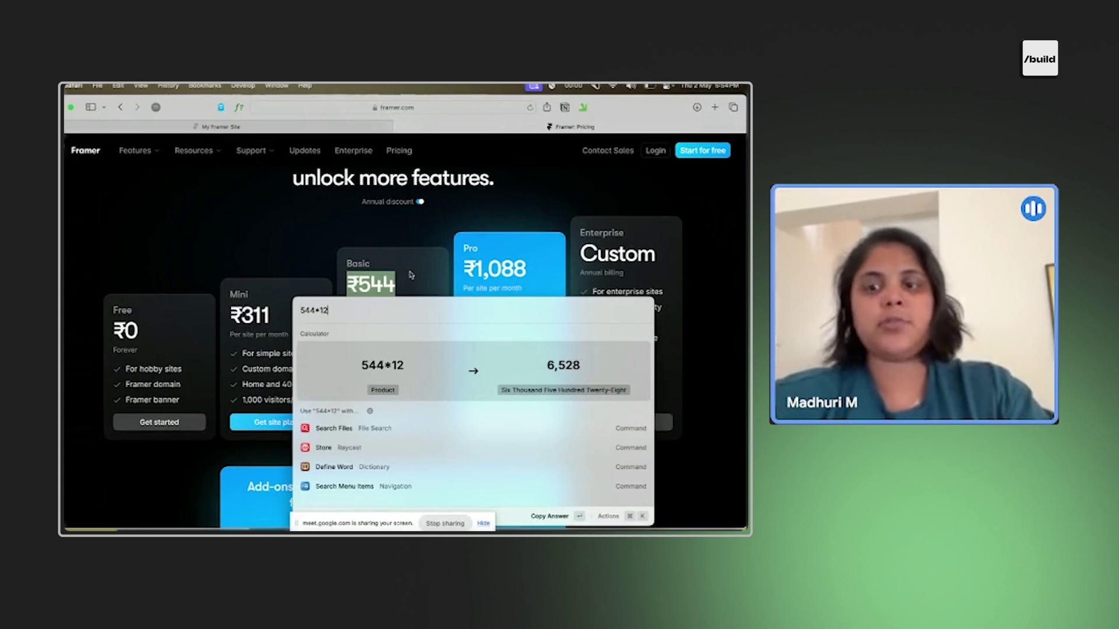
key(Escape)
key(Escape)
scroll(375, 368, down, 10)
scroll(375, 368, down, 10)
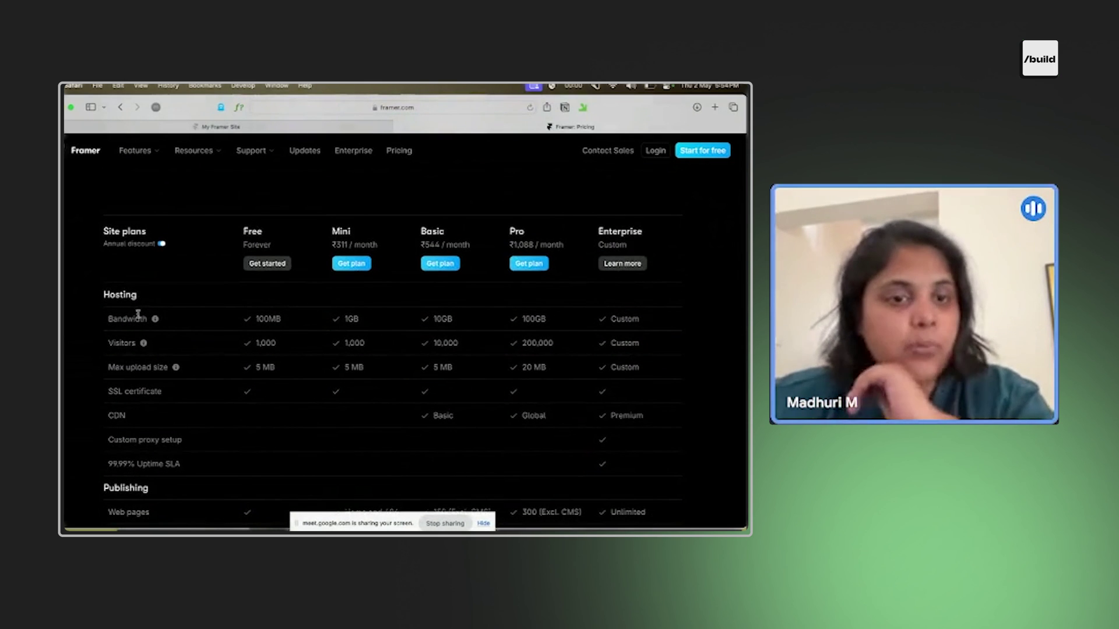
scroll(435, 408, down, 5)
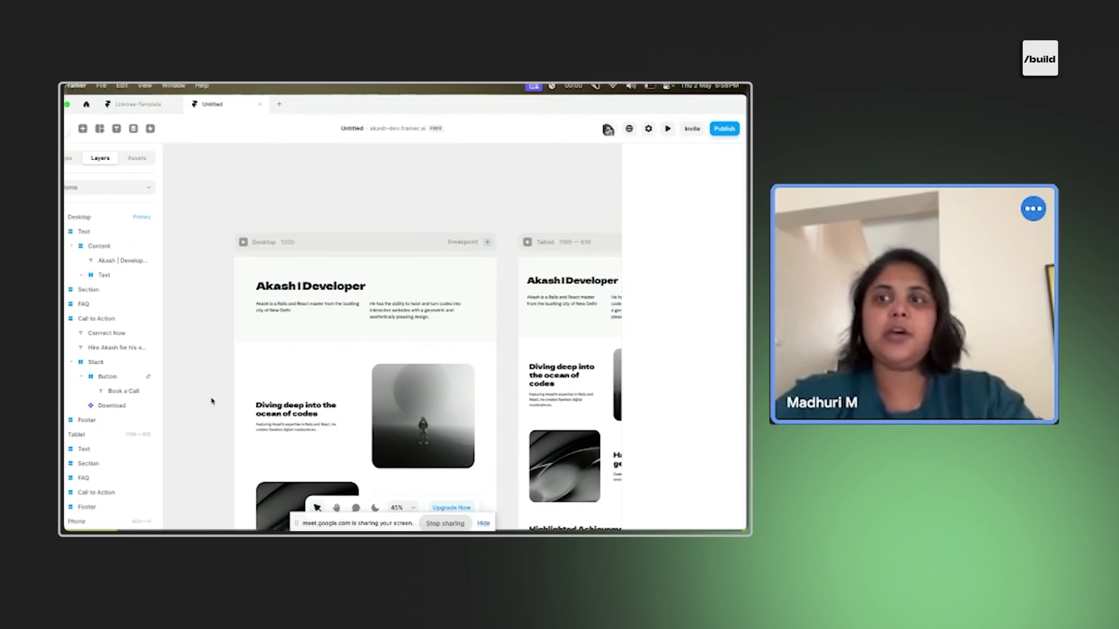
click(649, 129)
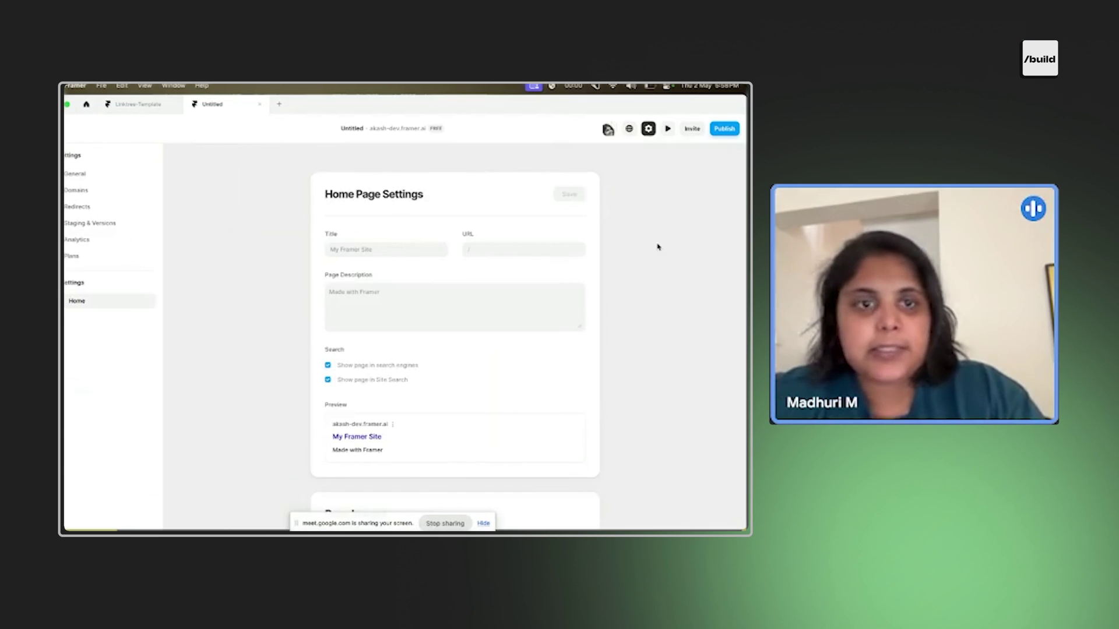
click(87, 193)
scroll(523, 401, down, 2)
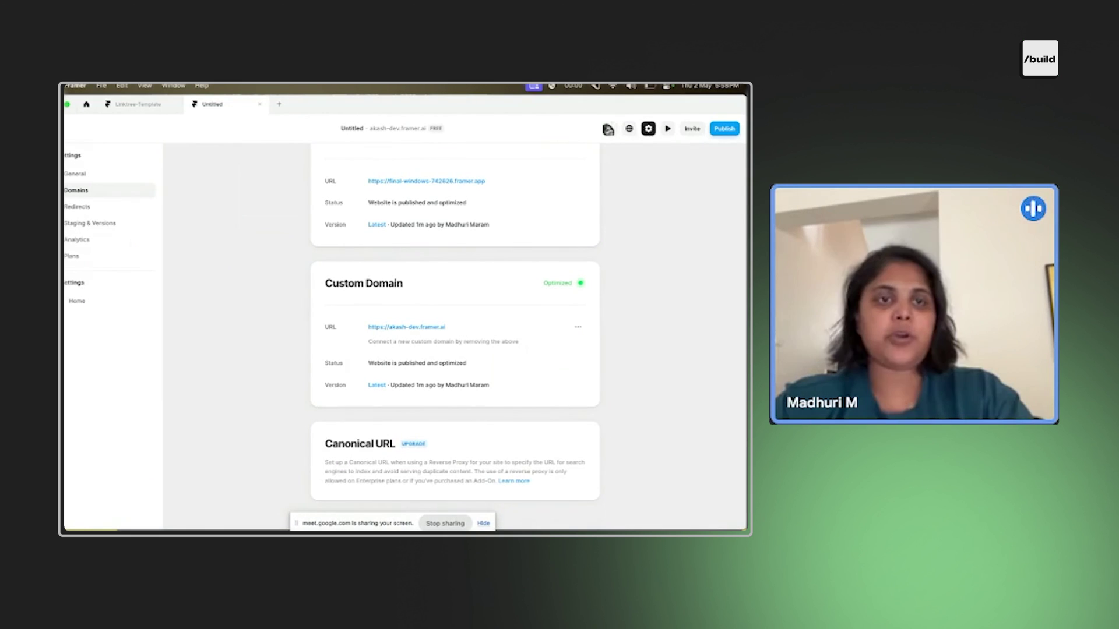
key(Escape)
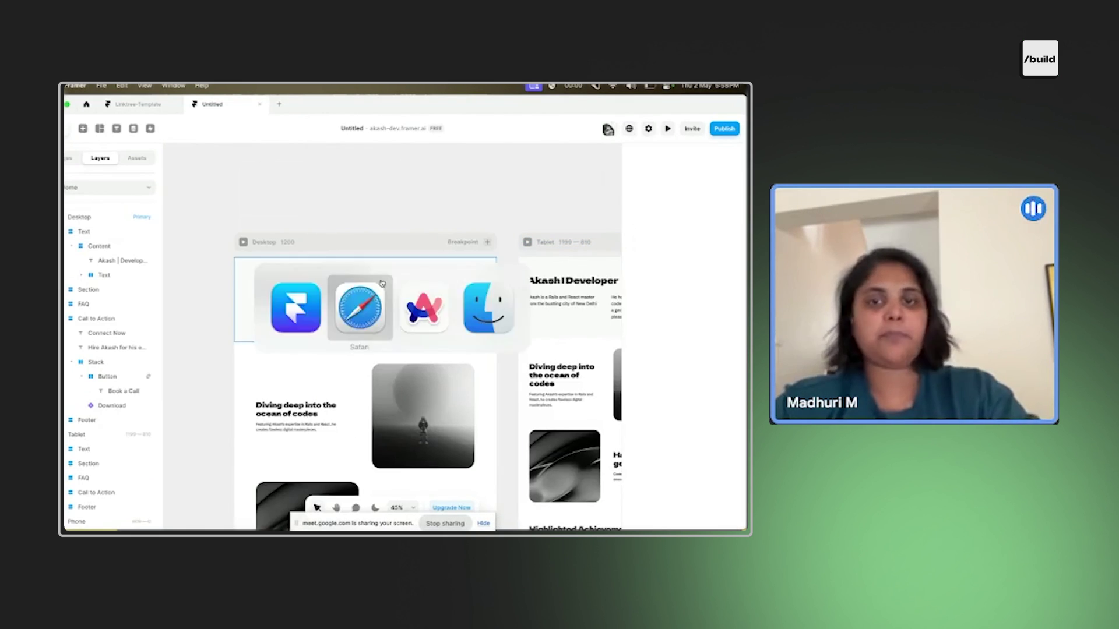